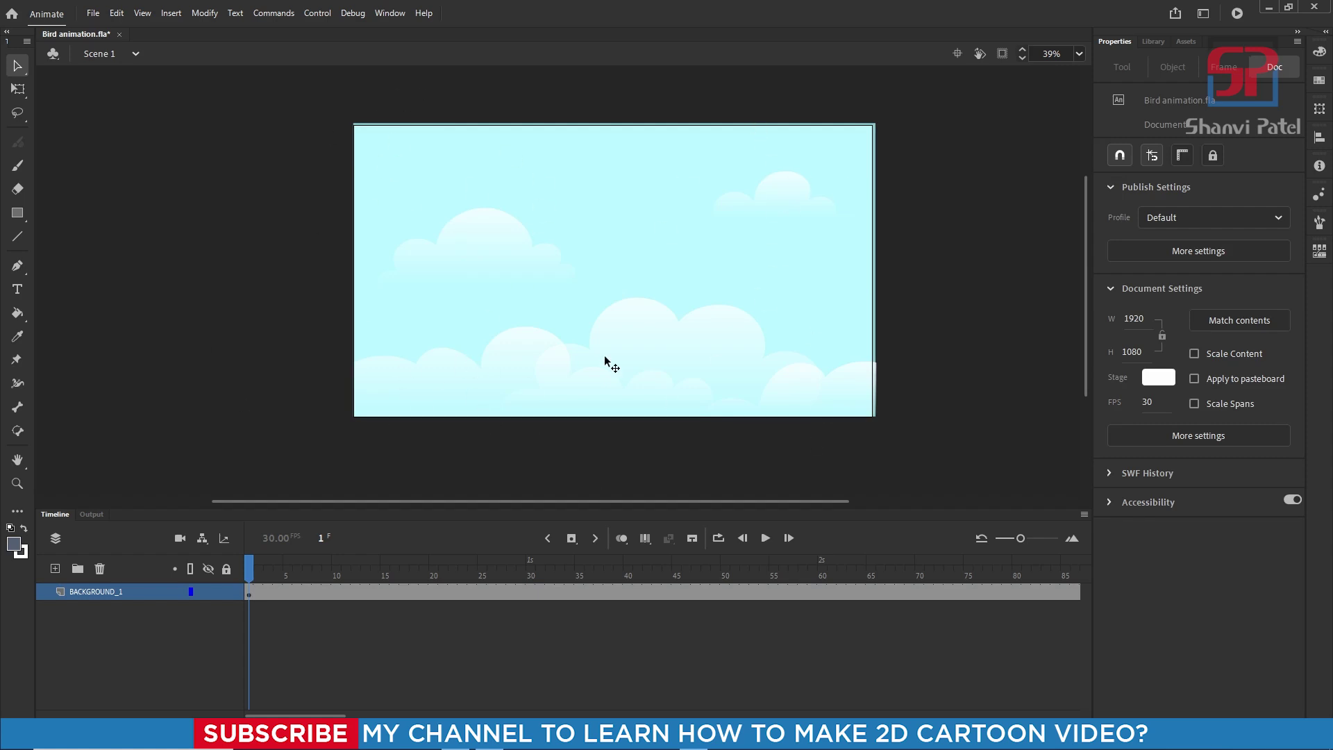
Step: Add one new layer above the BACKGROUND_1 layer
click(55, 569)
click(99, 569)
click(55, 569)
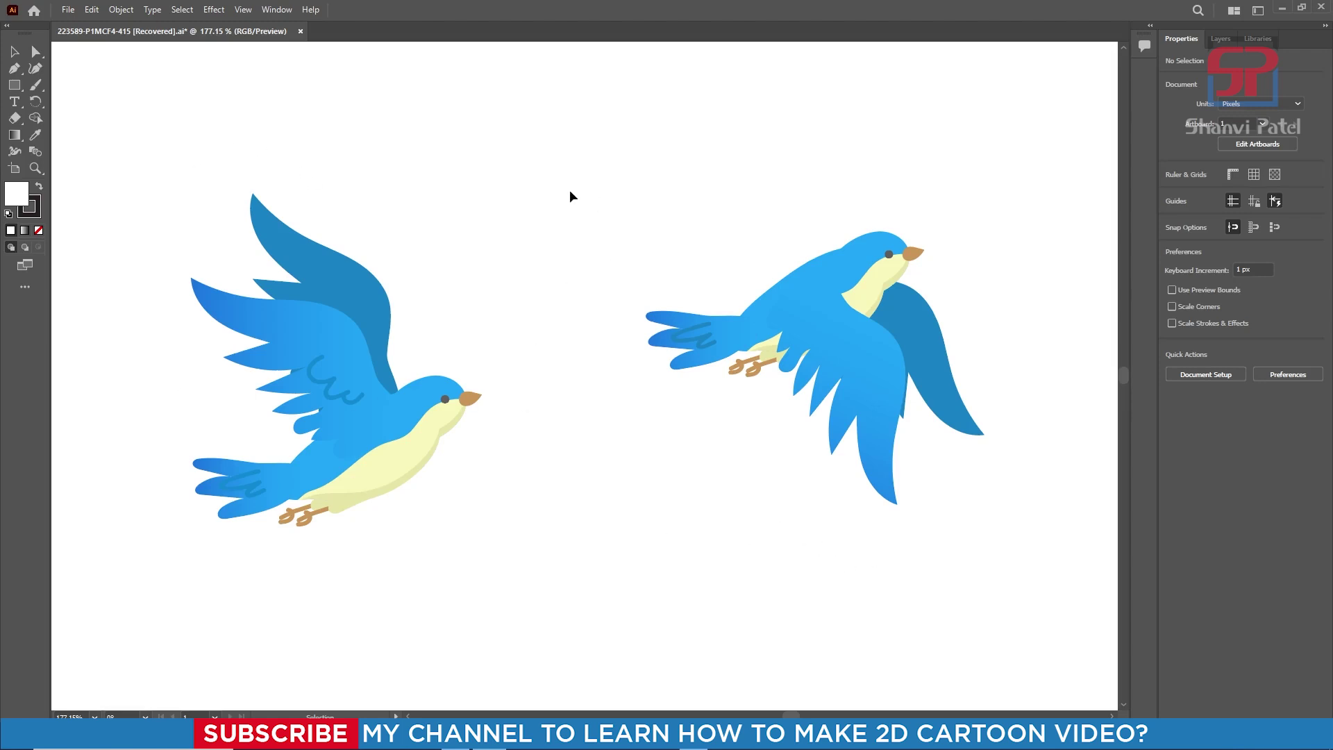
Step: Switch to Illustrator and delete the body of the bird with lowered wings, keeping its wings
click(878, 261)
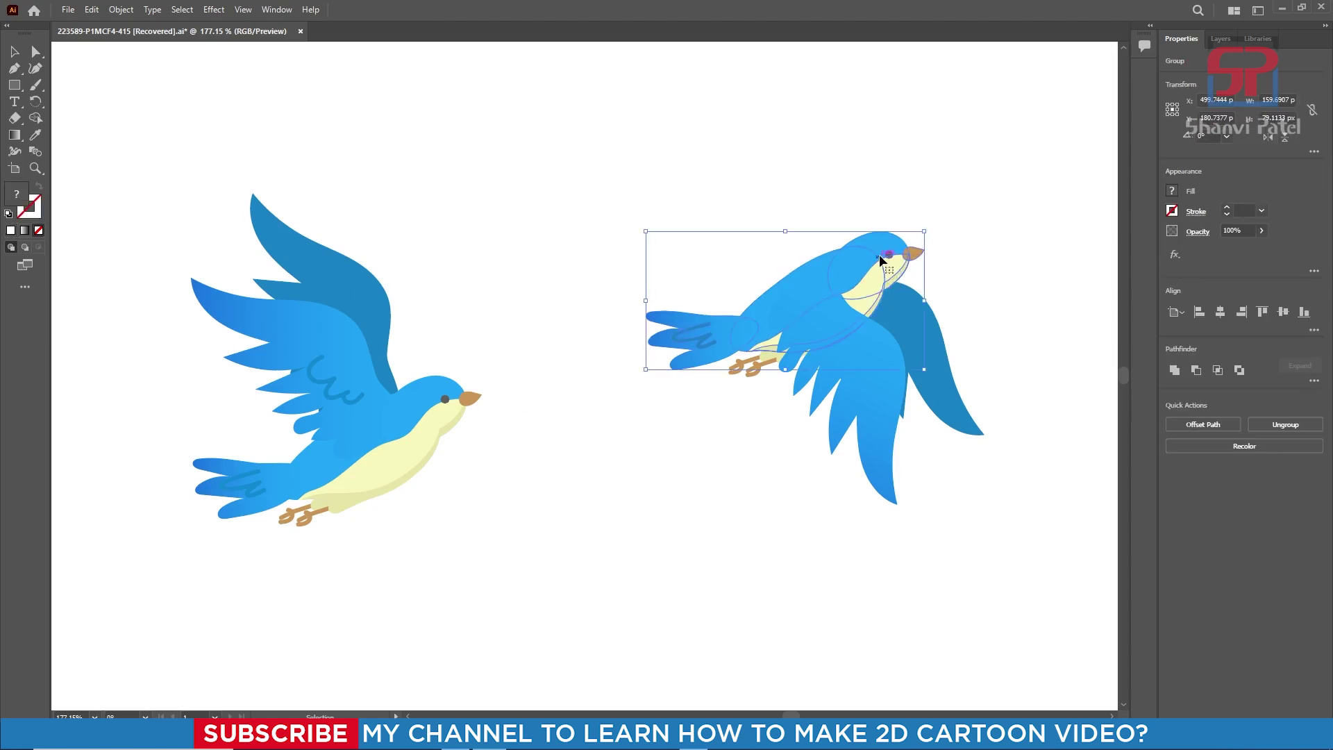
drag(874, 241, 839, 135)
key(Delete)
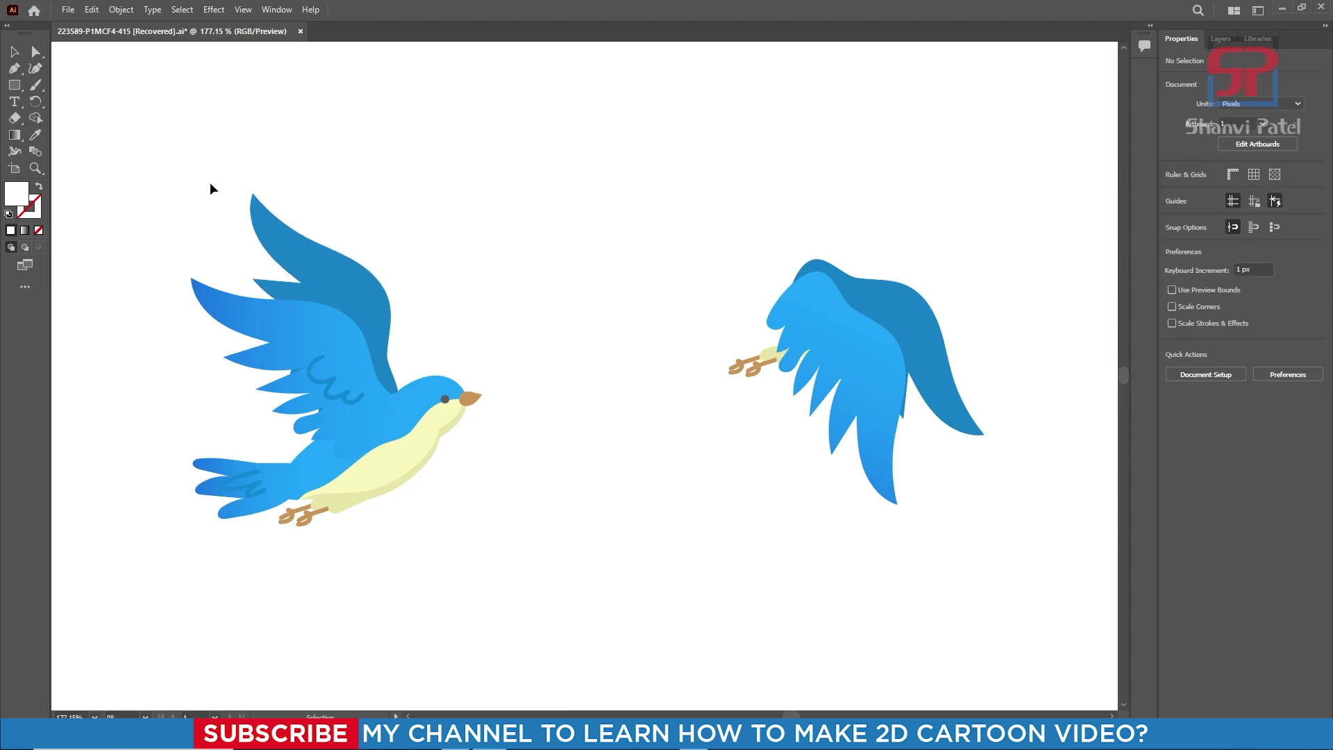
Step: Delete the leftover legs of the second bird and spread its two lowered wings apart beside the complete bird
drag(122, 155, 977, 575)
click(976, 575)
drag(861, 358, 607, 459)
drag(723, 333, 780, 411)
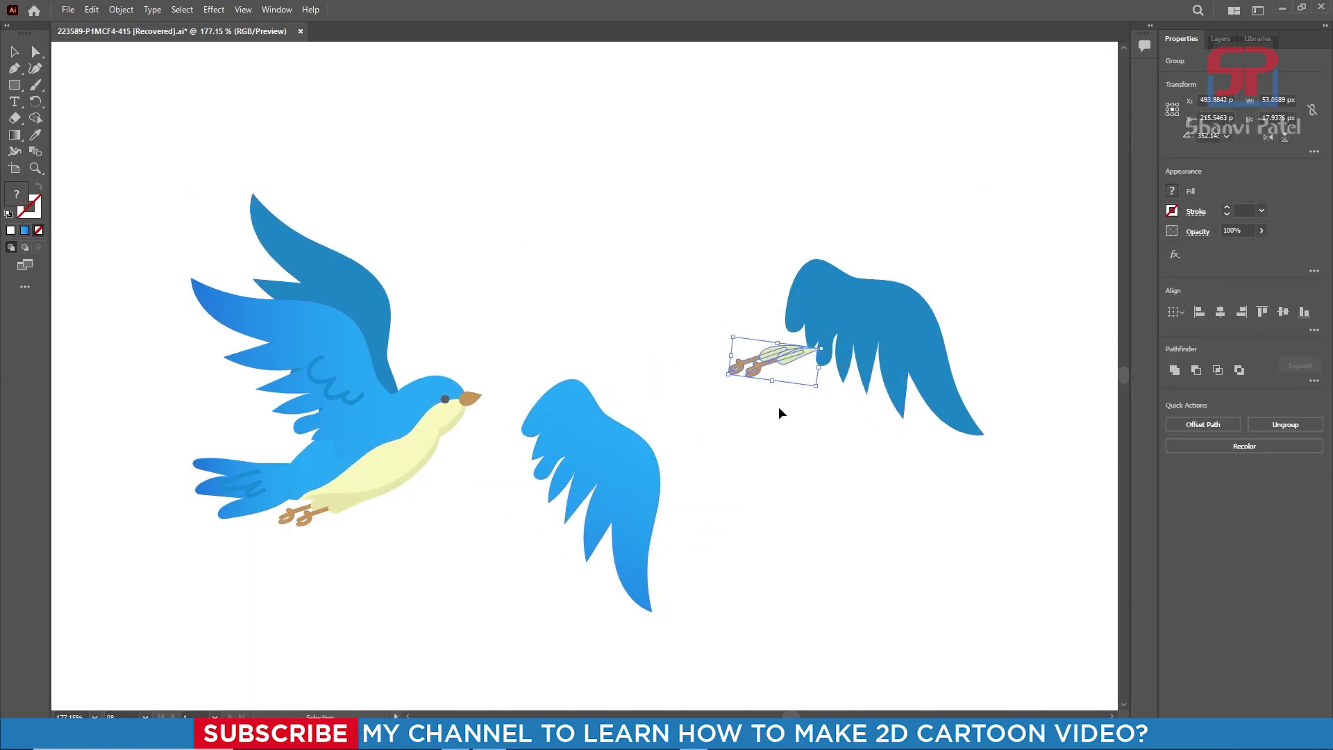
key(Delete)
drag(884, 329, 766, 388)
drag(648, 467, 662, 504)
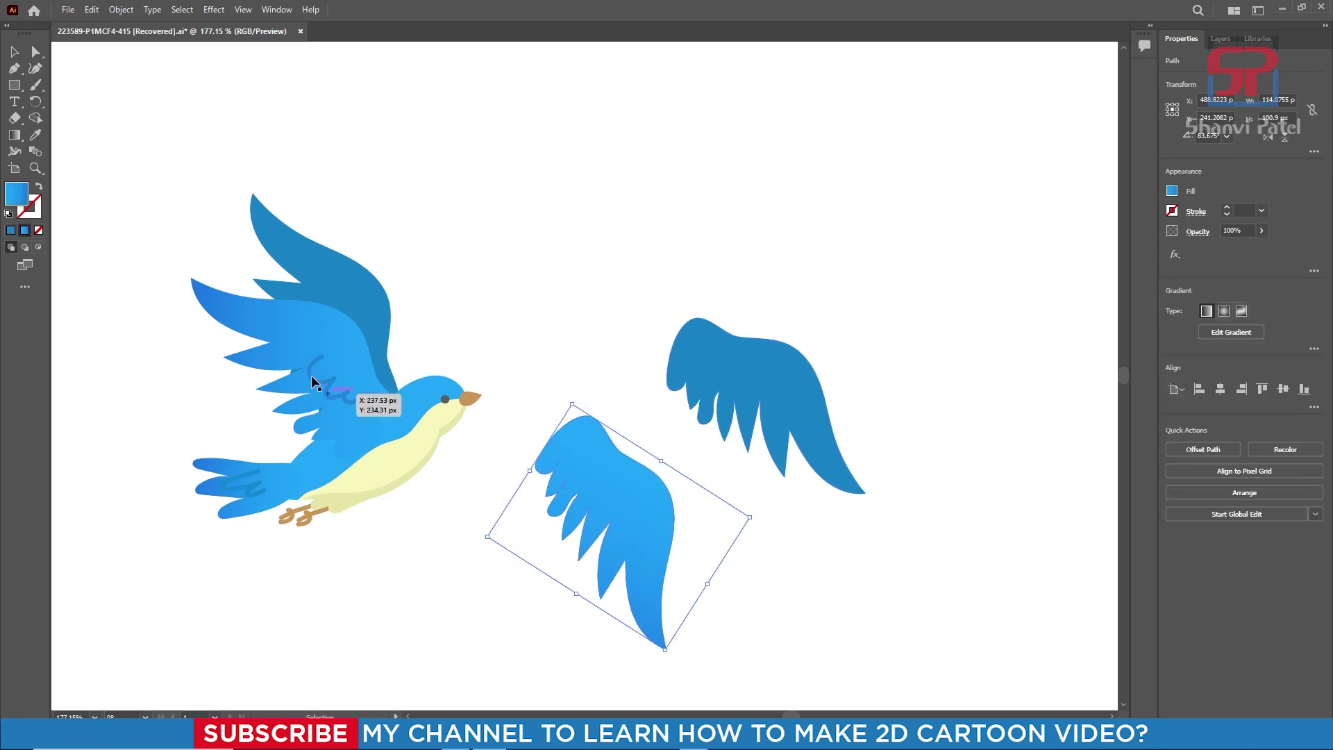
Step: Ungroup the complete bird and group its raised front wing with the feather detail lines
click(296, 373)
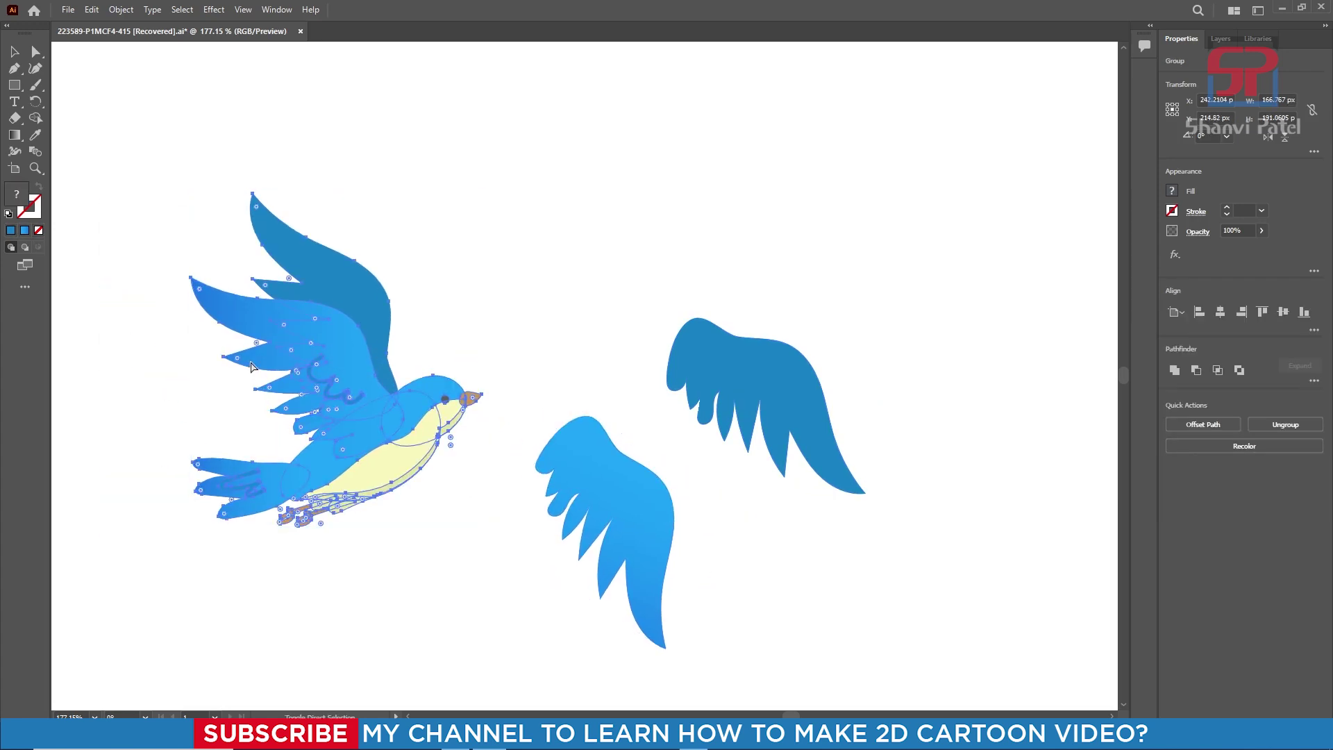
drag(328, 387, 284, 418)
click(333, 381)
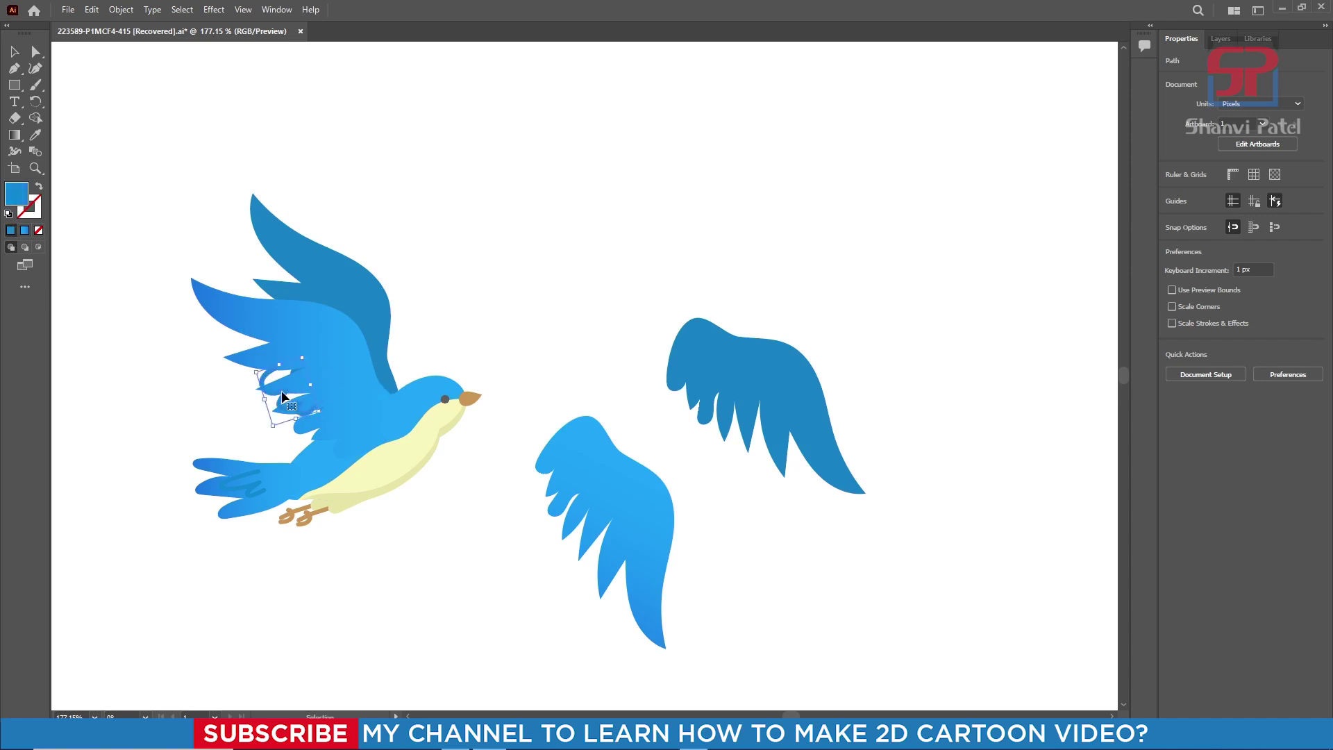
click(294, 336)
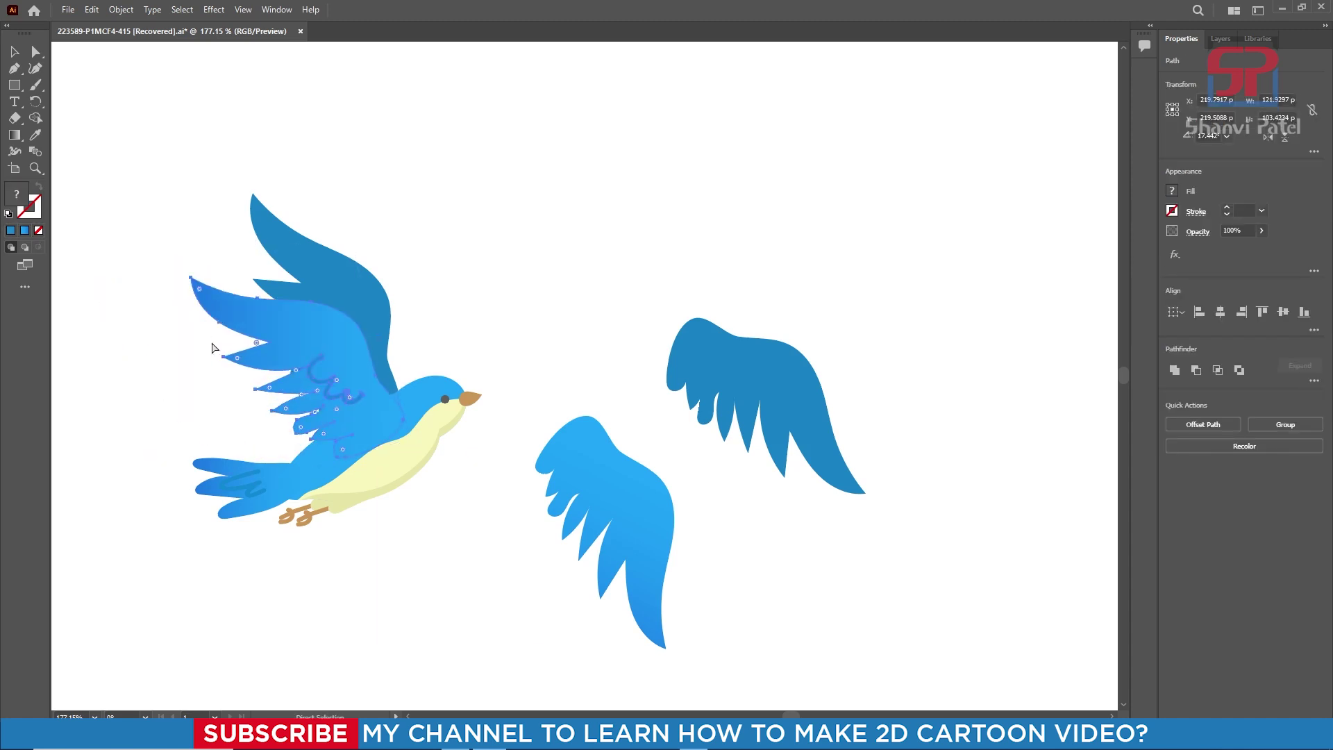
key(v)
click(393, 202)
click(506, 248)
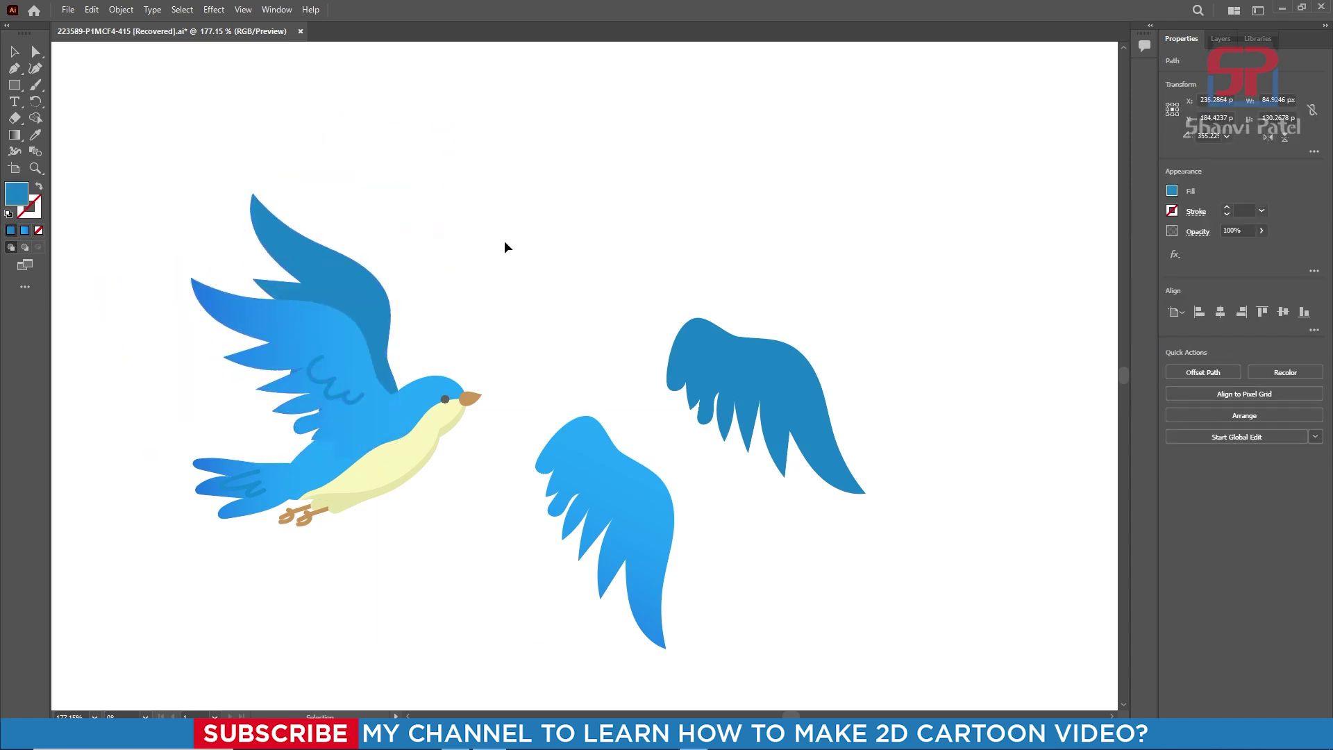
Step: Copy the complete bird and both loose wings, switch to Animate and paste them into the scene
drag(539, 377, 640, 315)
drag(226, 132, 991, 625)
key(a)
key(v)
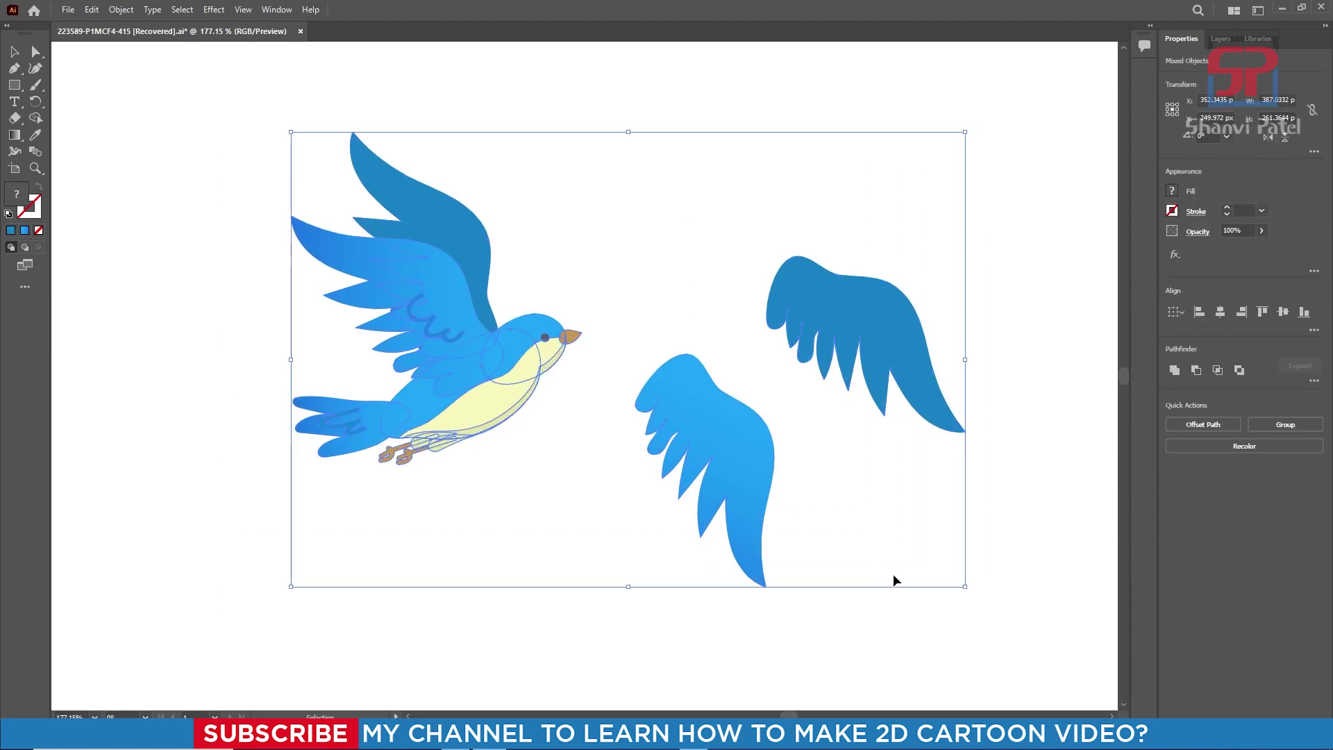
click(244, 544)
key(alt+Tab)
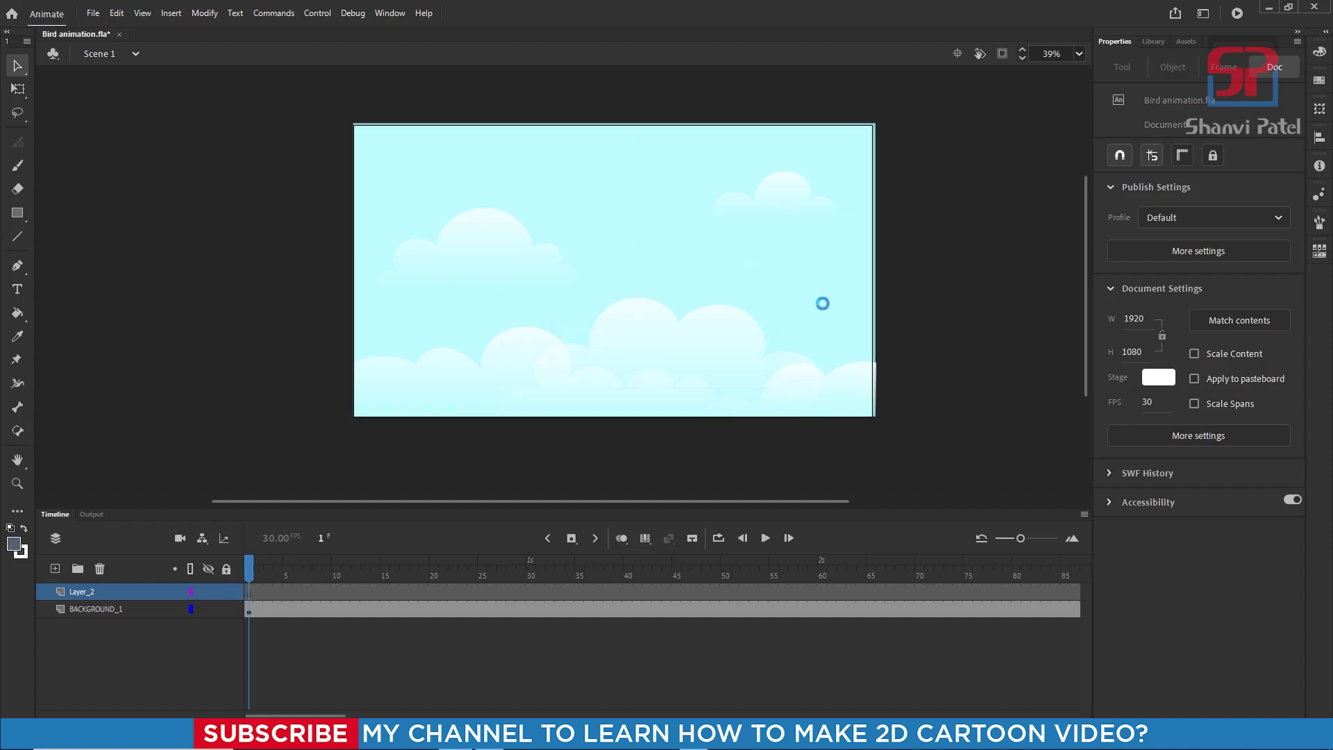
click(694, 414)
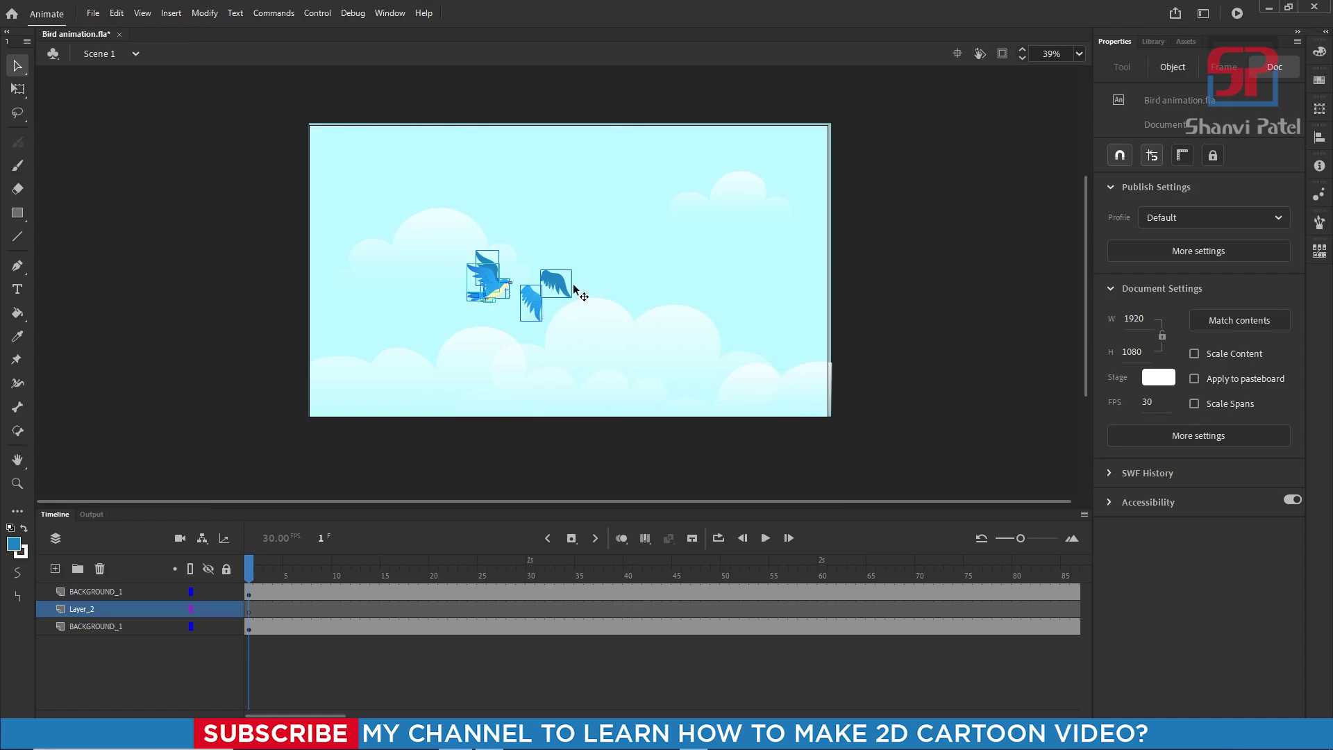
Step: Enlarge the pasted bird and wings with Free Transform to about 786 × 531 px and reposition them over the sky
scroll(535, 294, up, 2)
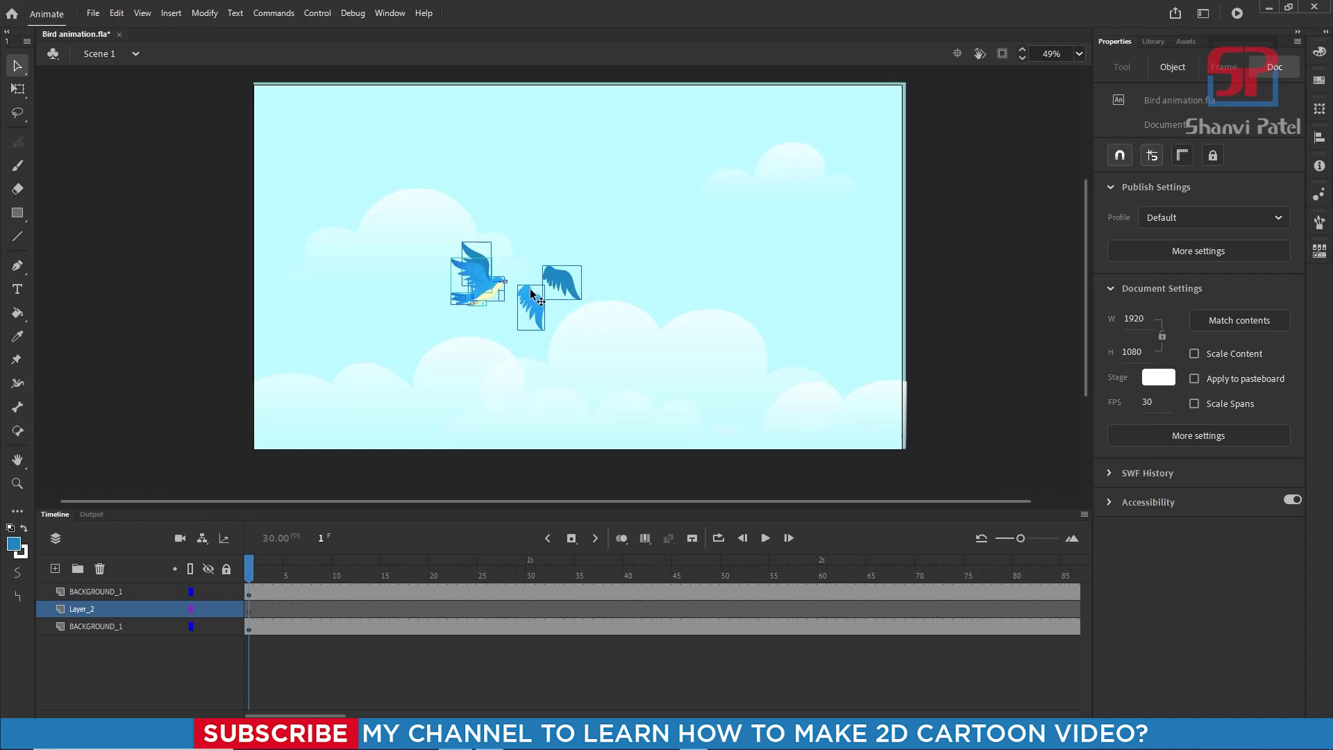
click(17, 88)
drag(579, 330, 648, 411)
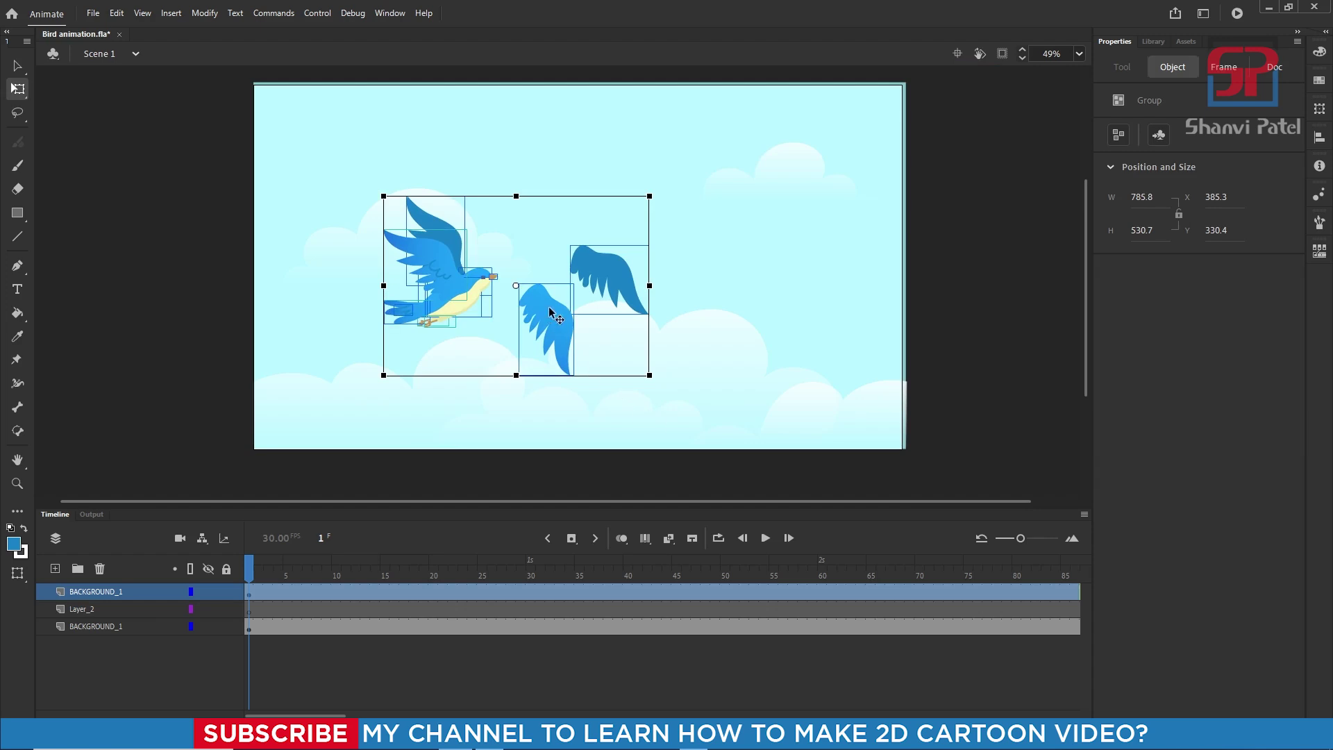
drag(542, 305, 558, 295)
scroll(558, 294, up, 2)
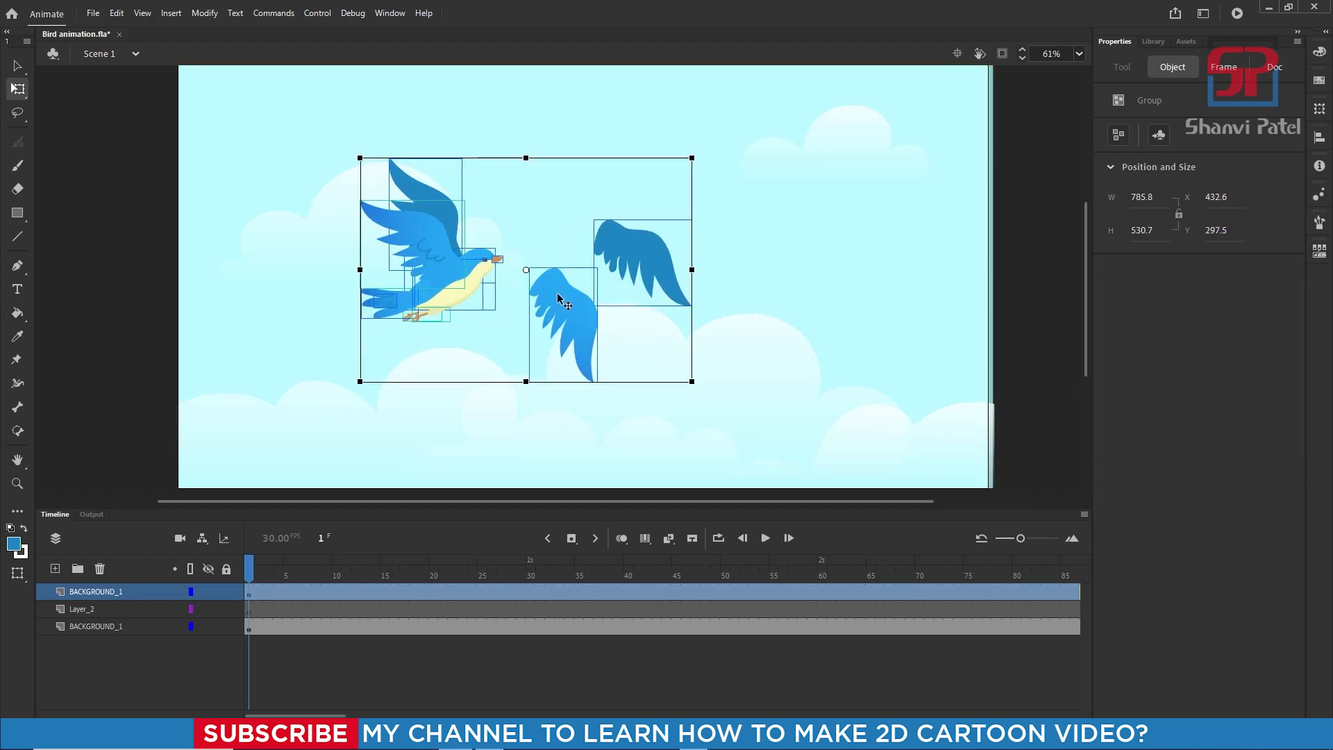
Step: Convert the bird and loose wings into one Graphic symbol and open that symbol for editing
key(F8)
drag(518, 170, 815, 115)
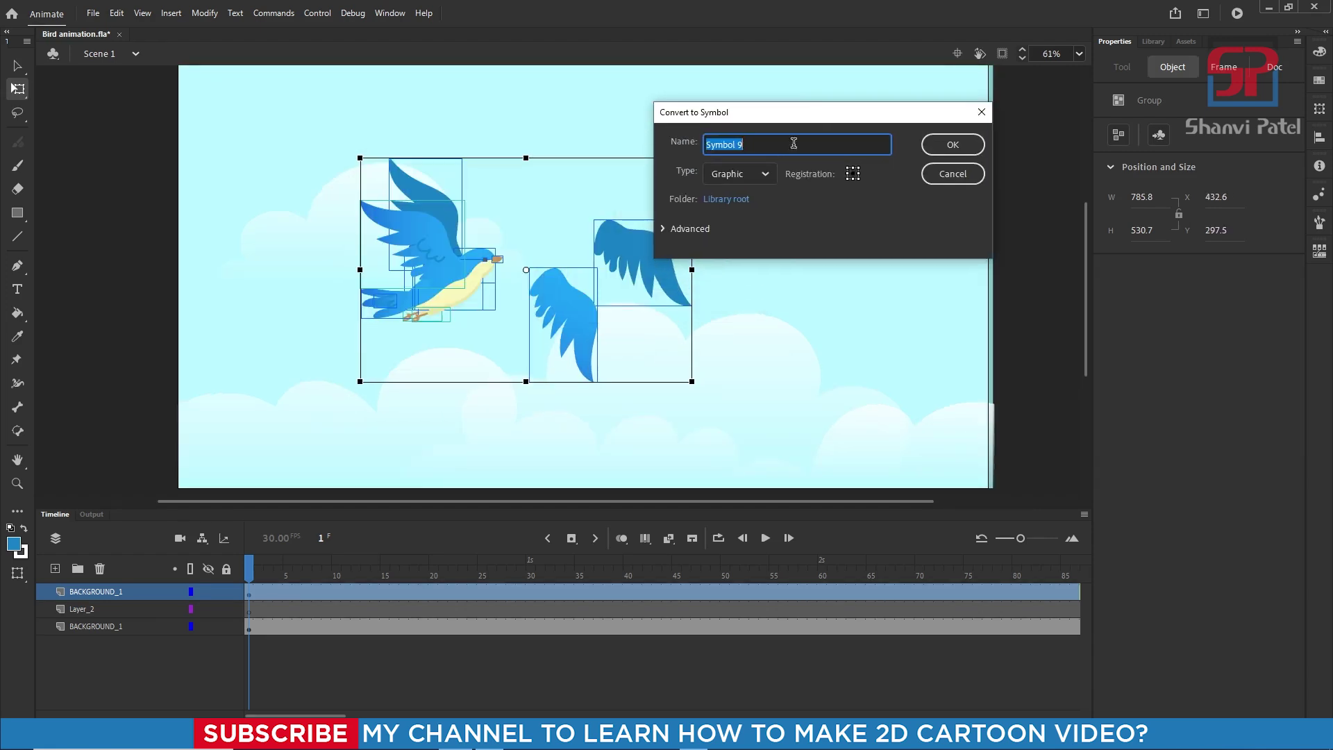
click(950, 145)
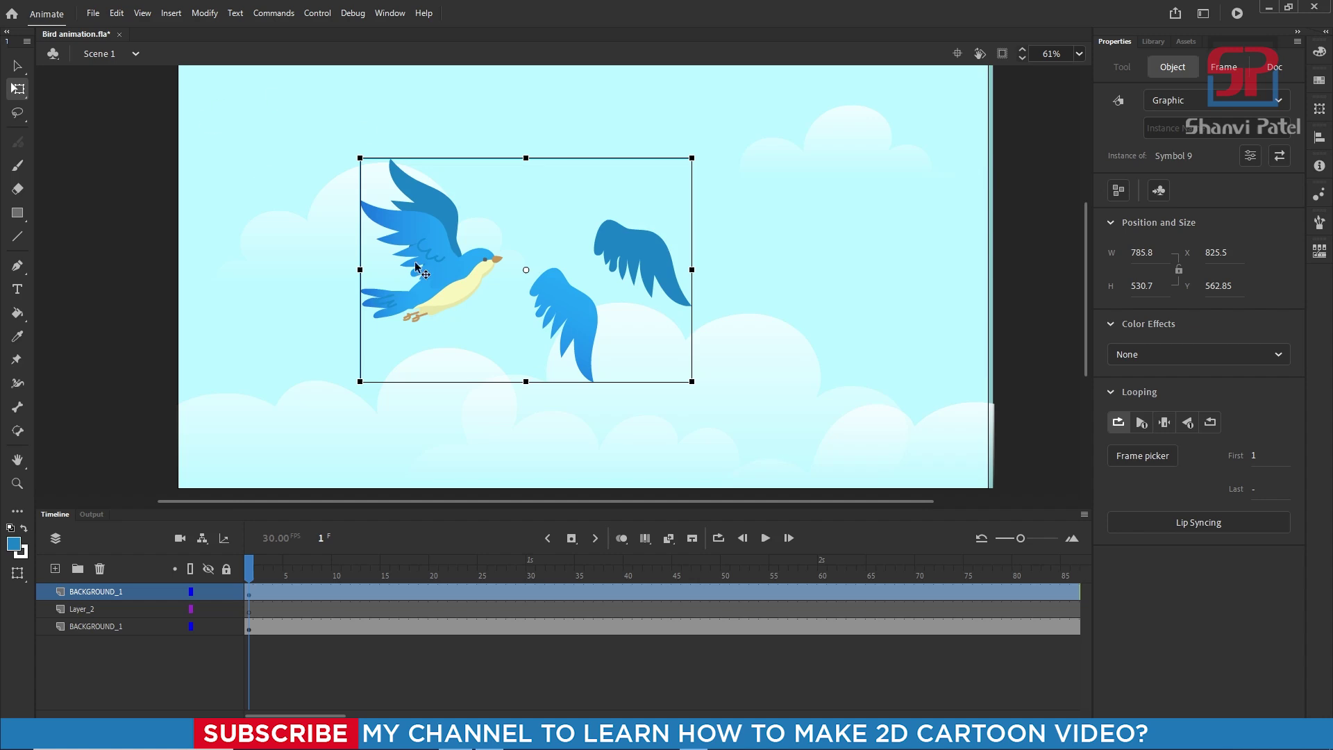
double_click(462, 274)
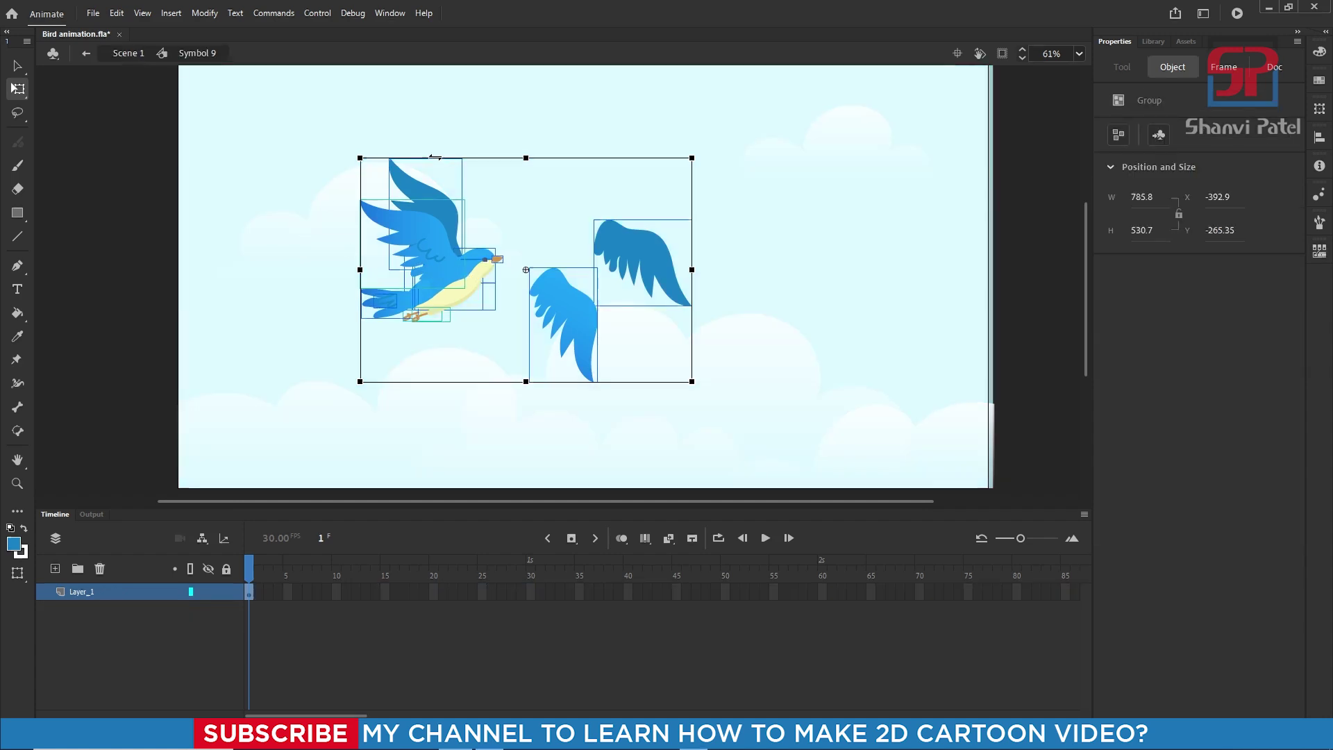
scroll(331, 262, up, 4)
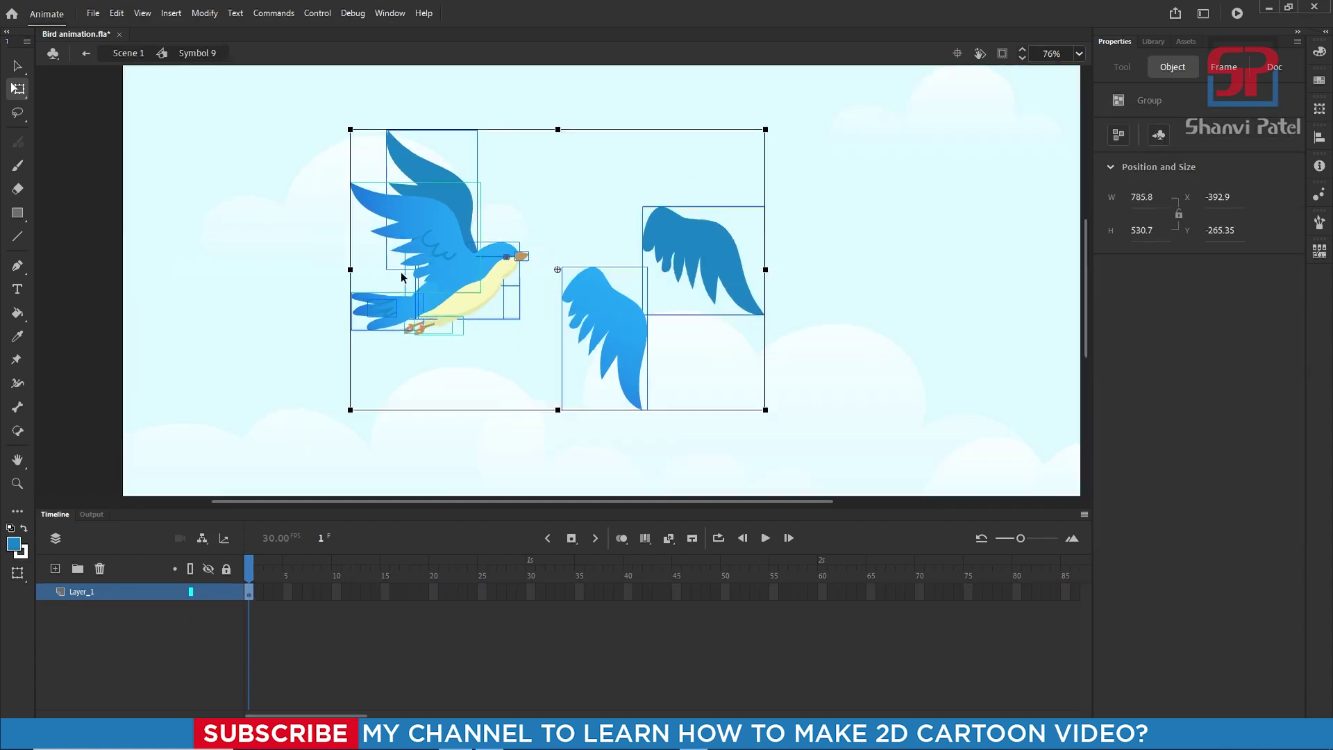
click(928, 333)
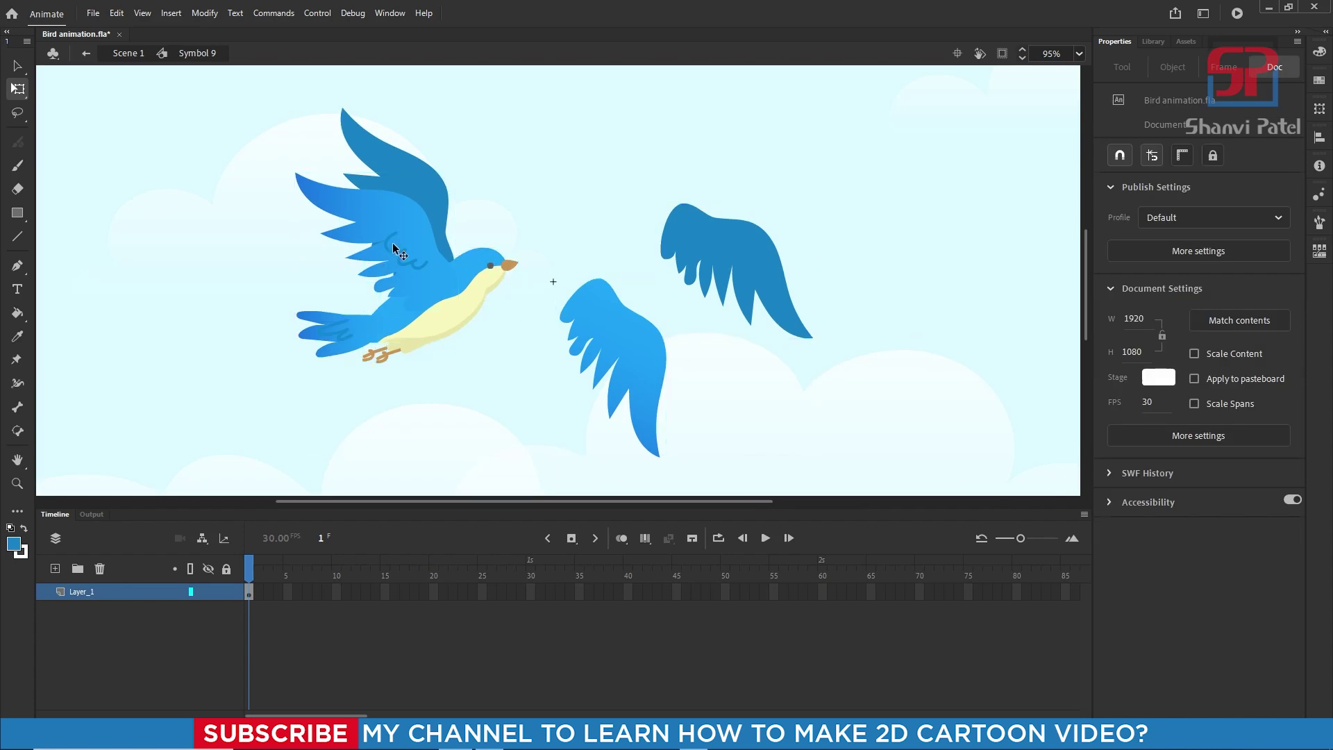
drag(191, 185, 472, 316)
click(635, 353)
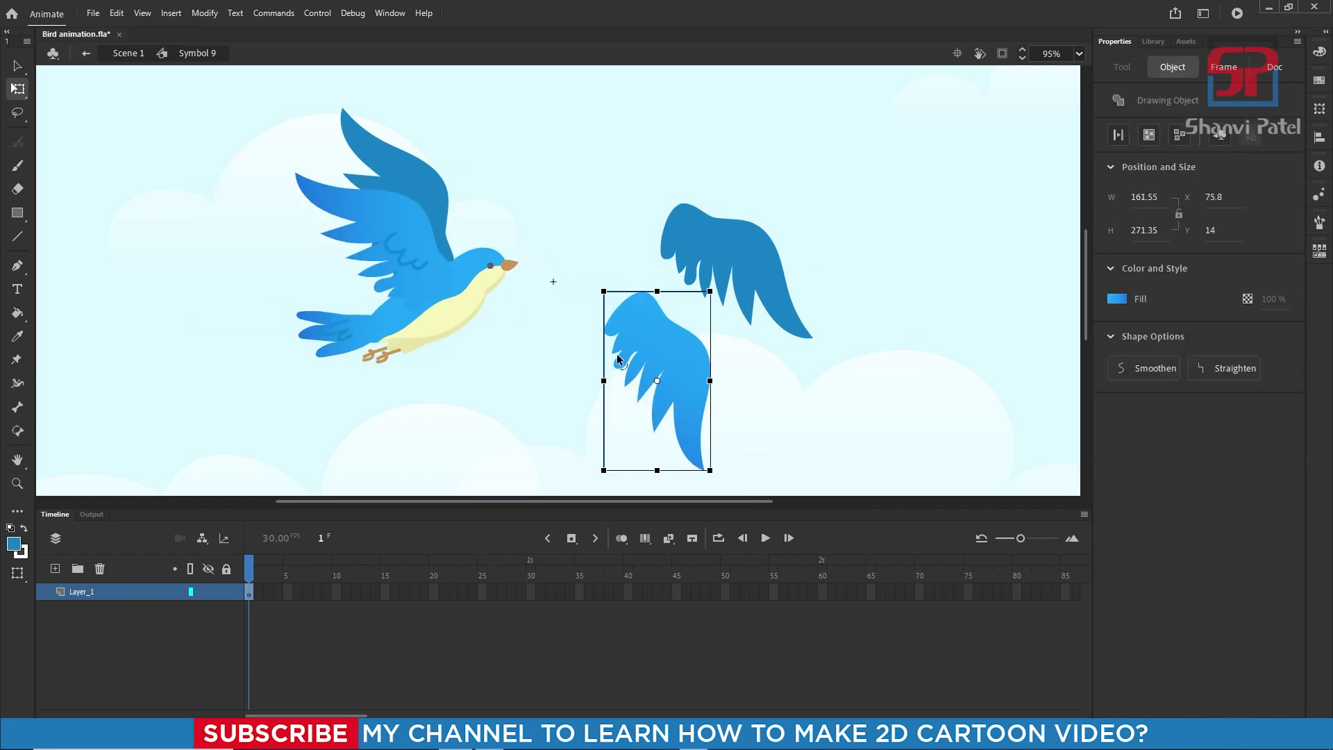
click(487, 281)
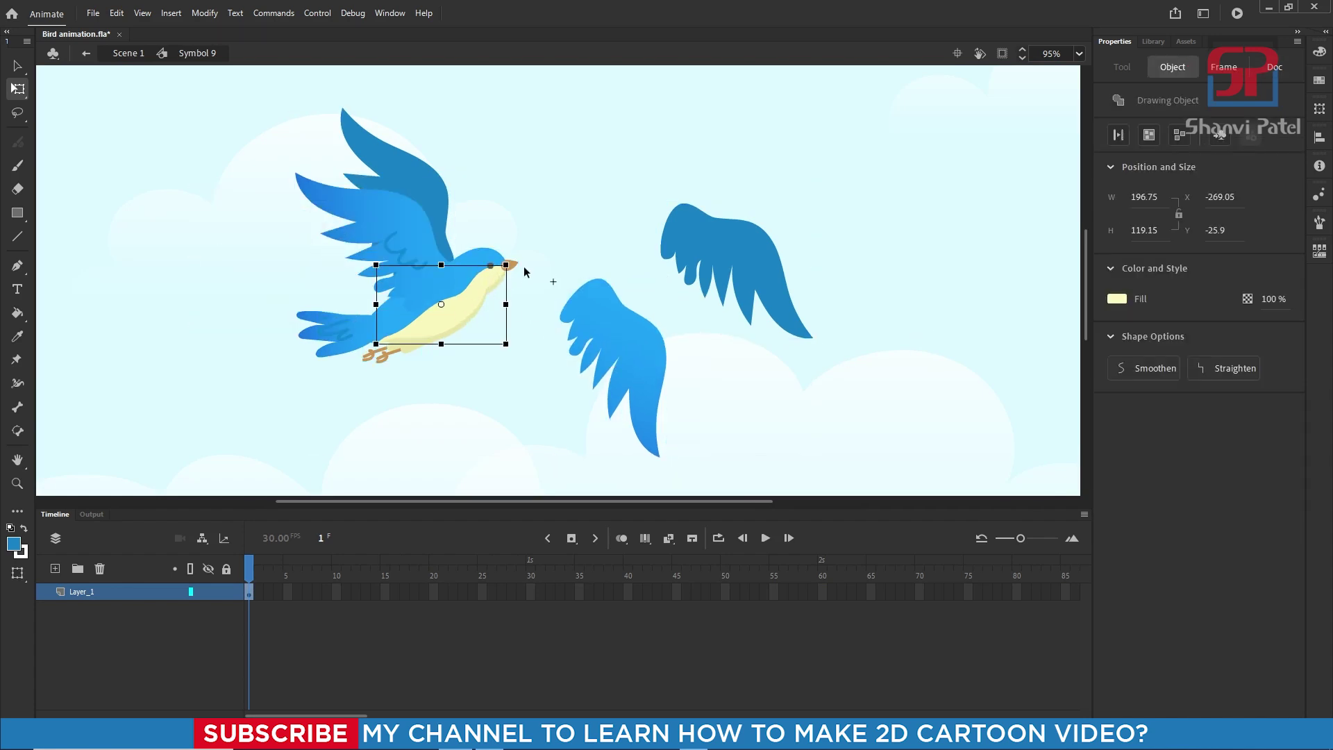
Step: Move the raised front wing and the dark raised rear wing off the bird's body into empty space
click(426, 229)
drag(426, 230, 202, 193)
drag(374, 242, 491, 148)
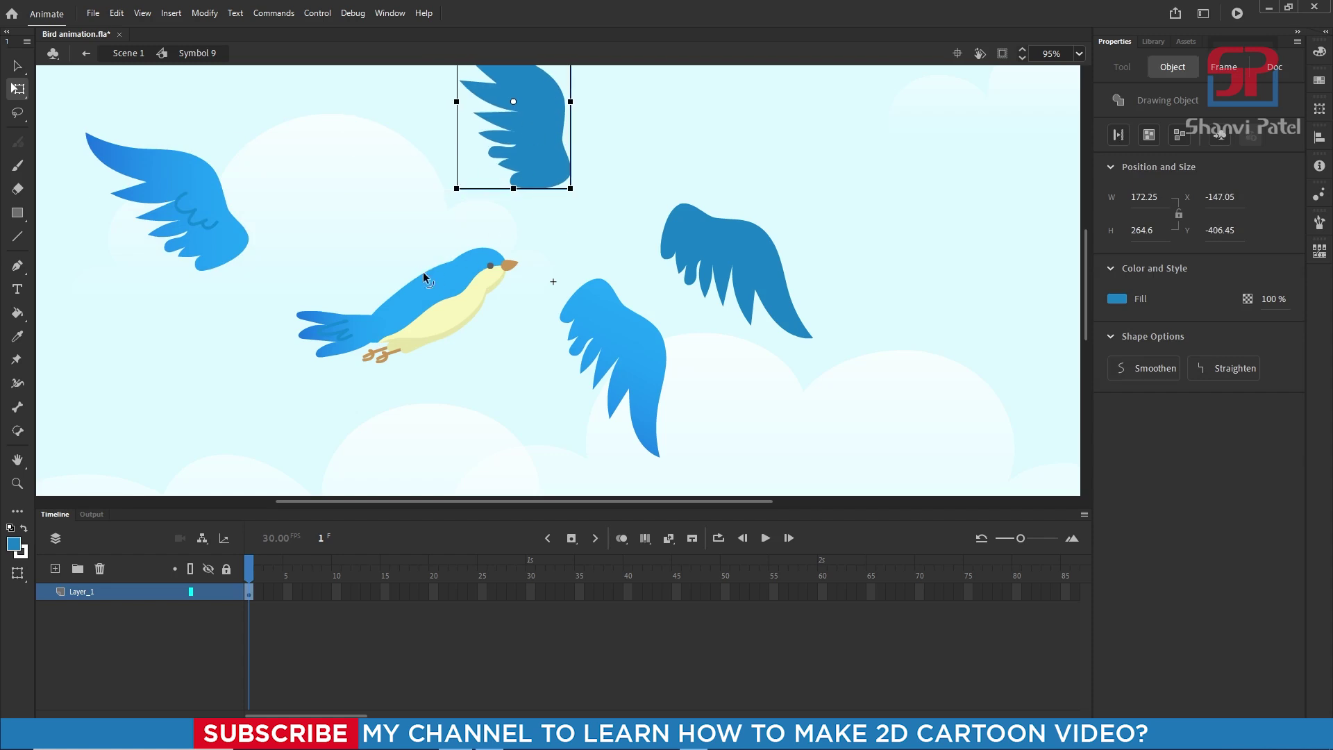
Step: Convert all parts of the wingless bird body into a single Graphic symbol
drag(288, 221, 527, 438)
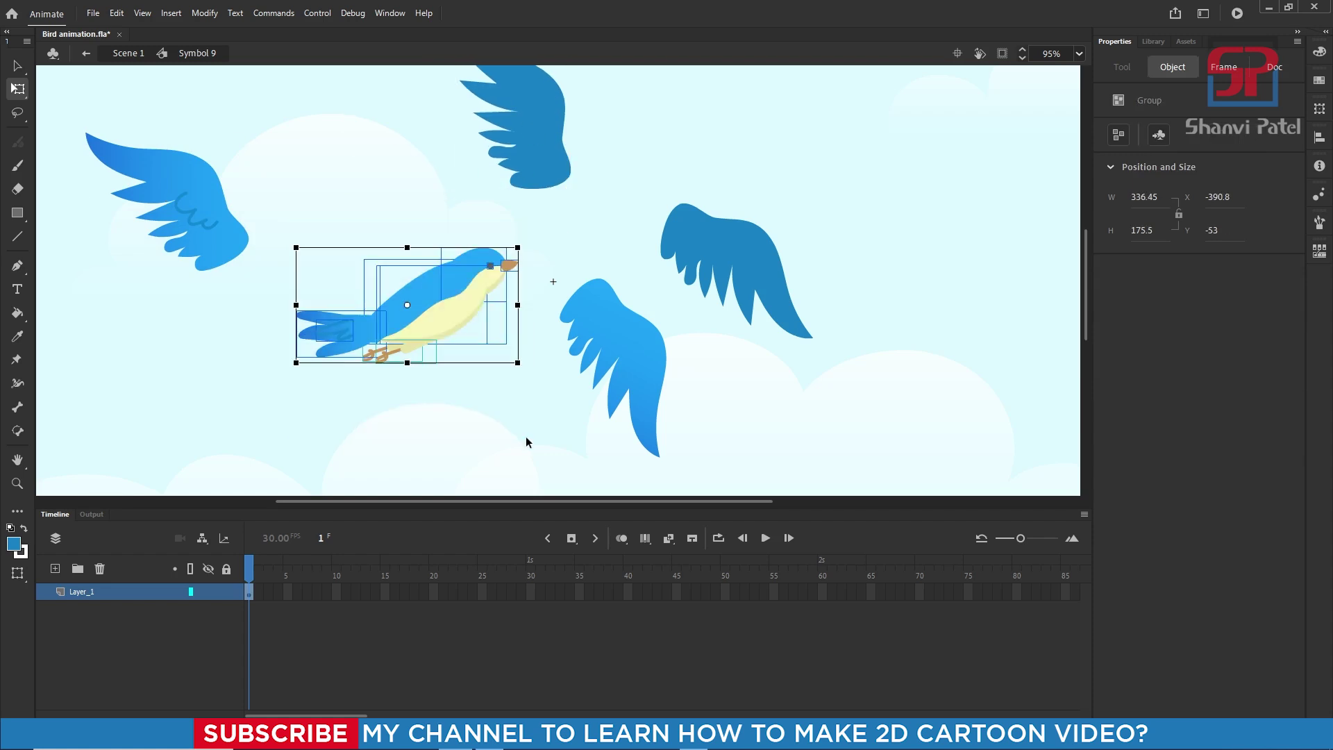
key(F8)
click(950, 146)
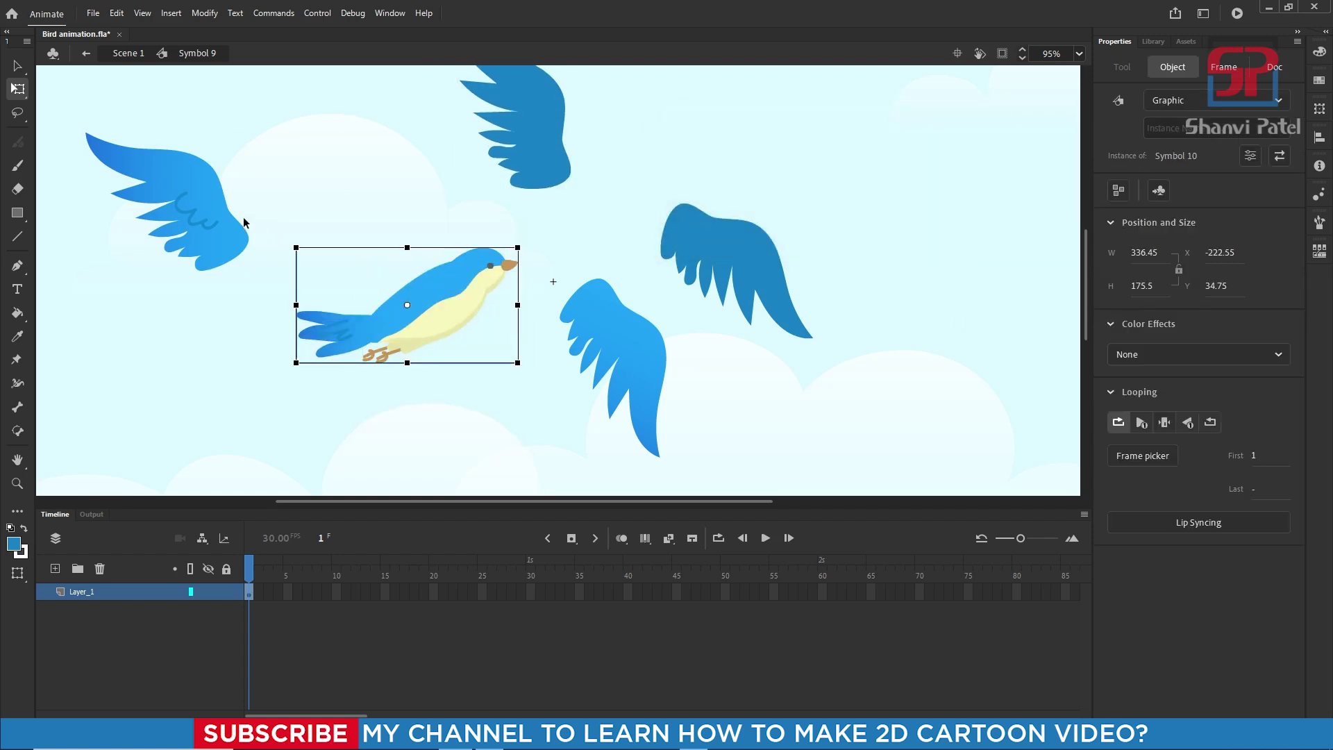
Step: Convert the raised front wing and the dark raised rear wing into separate Graphic symbols
click(156, 142)
key(F8)
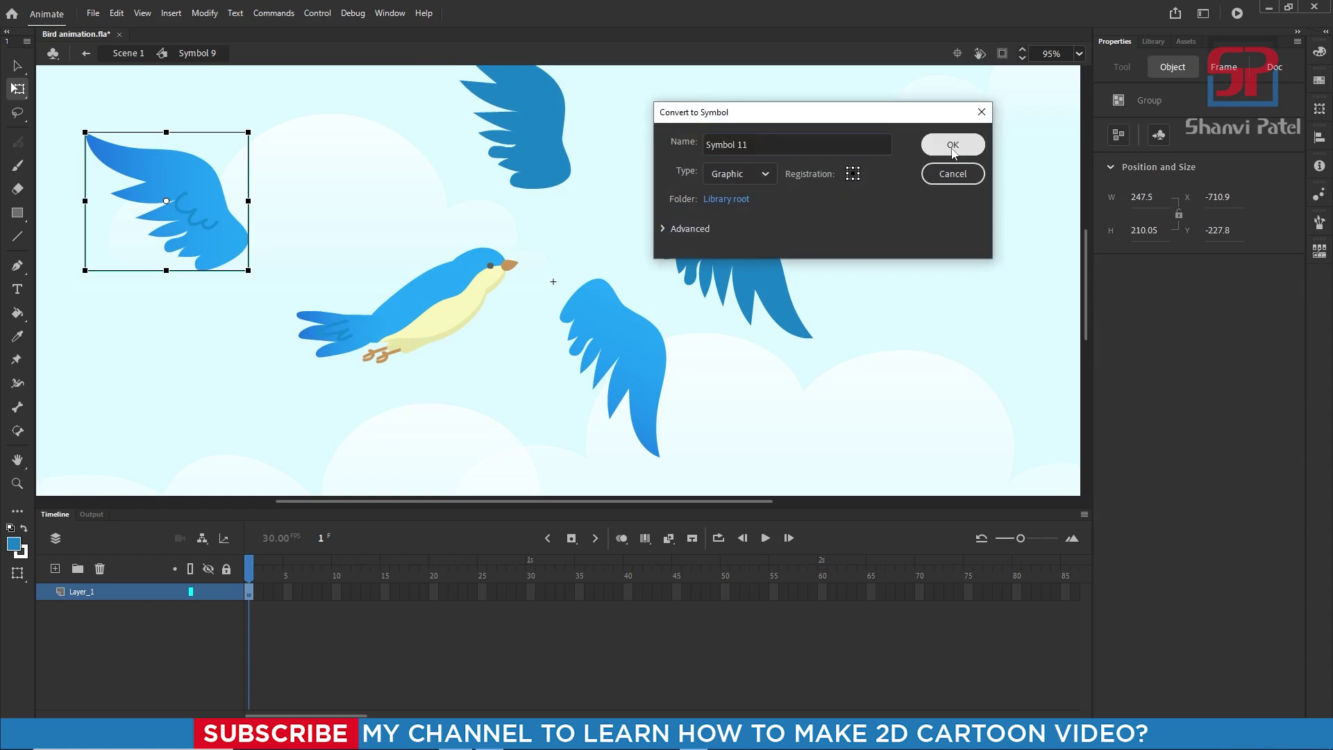
click(947, 143)
click(553, 121)
key(F8)
click(946, 144)
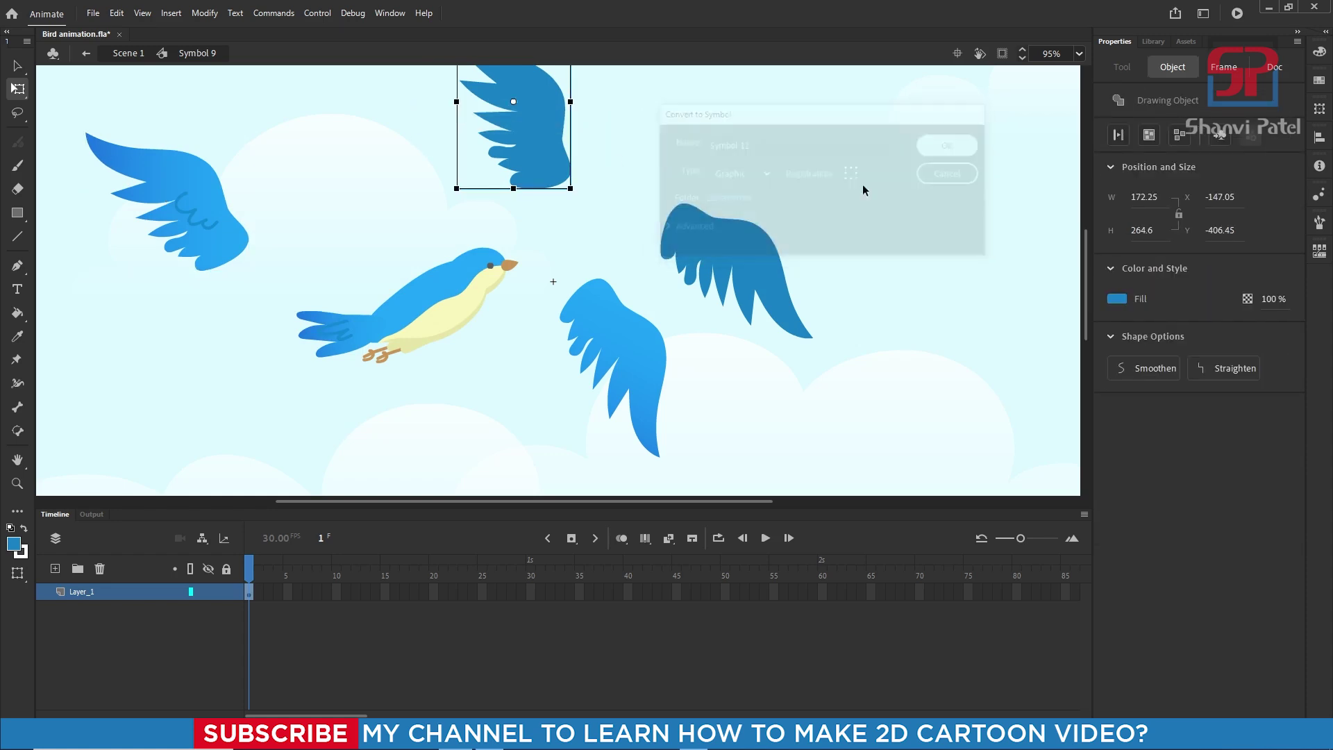
Step: Convert the dark lowered wing and the light lowered wing into separate Graphic symbols
drag(809, 191, 737, 278)
key(F8)
click(946, 144)
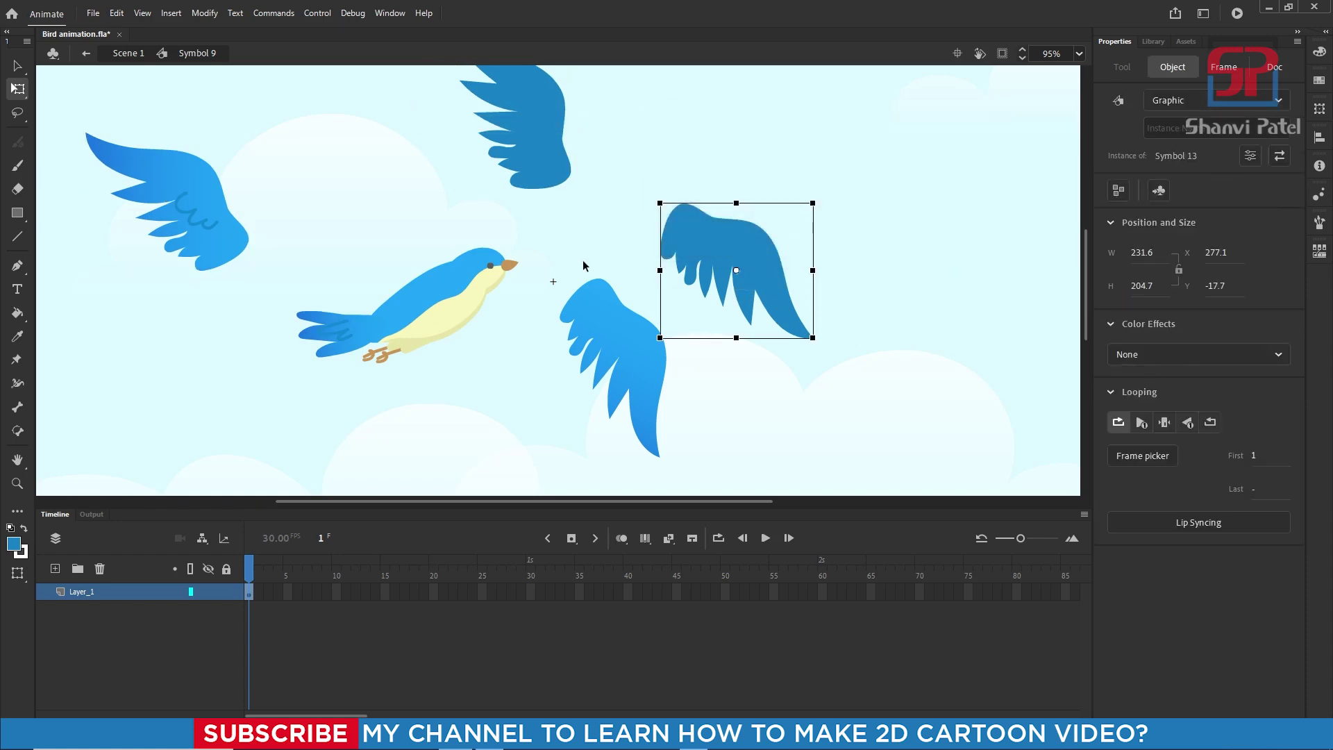
click(604, 296)
key(F8)
click(947, 143)
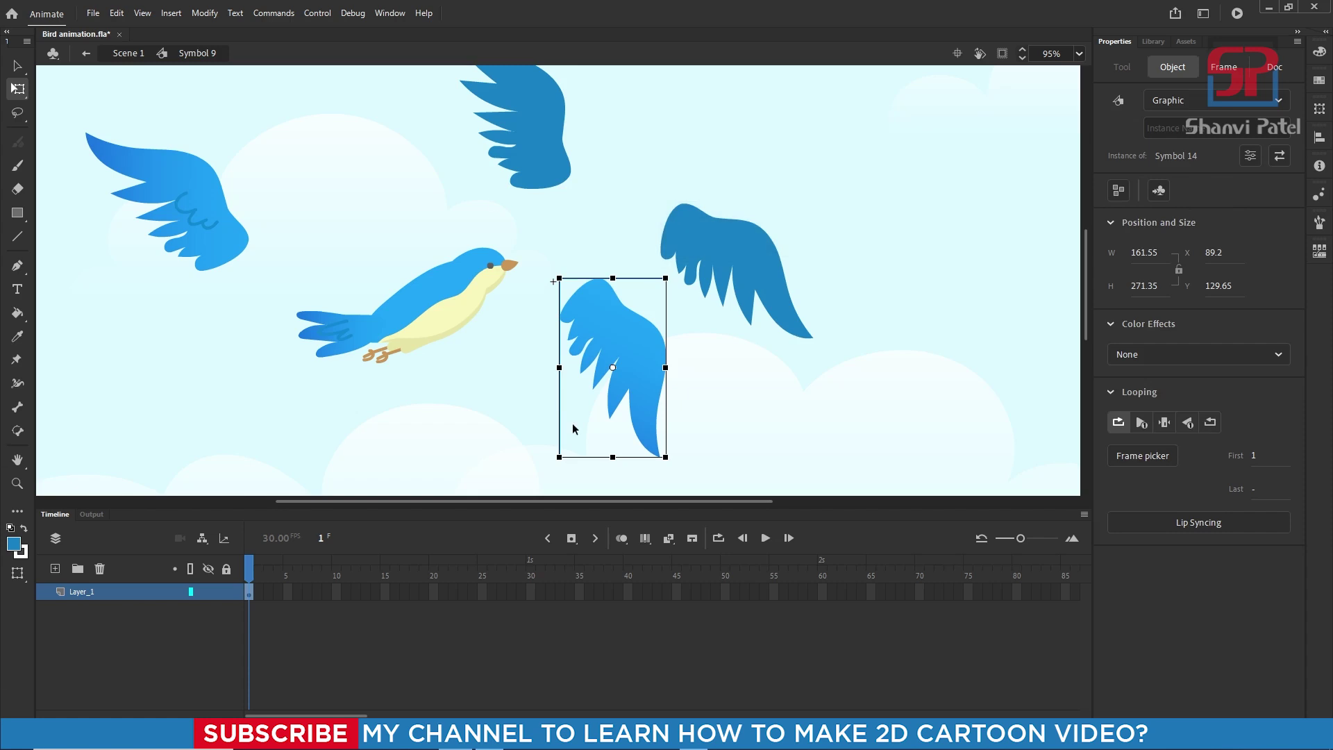
Step: Set the transformation points of both raised wings at their lower ends, where they attach to the body
click(543, 161)
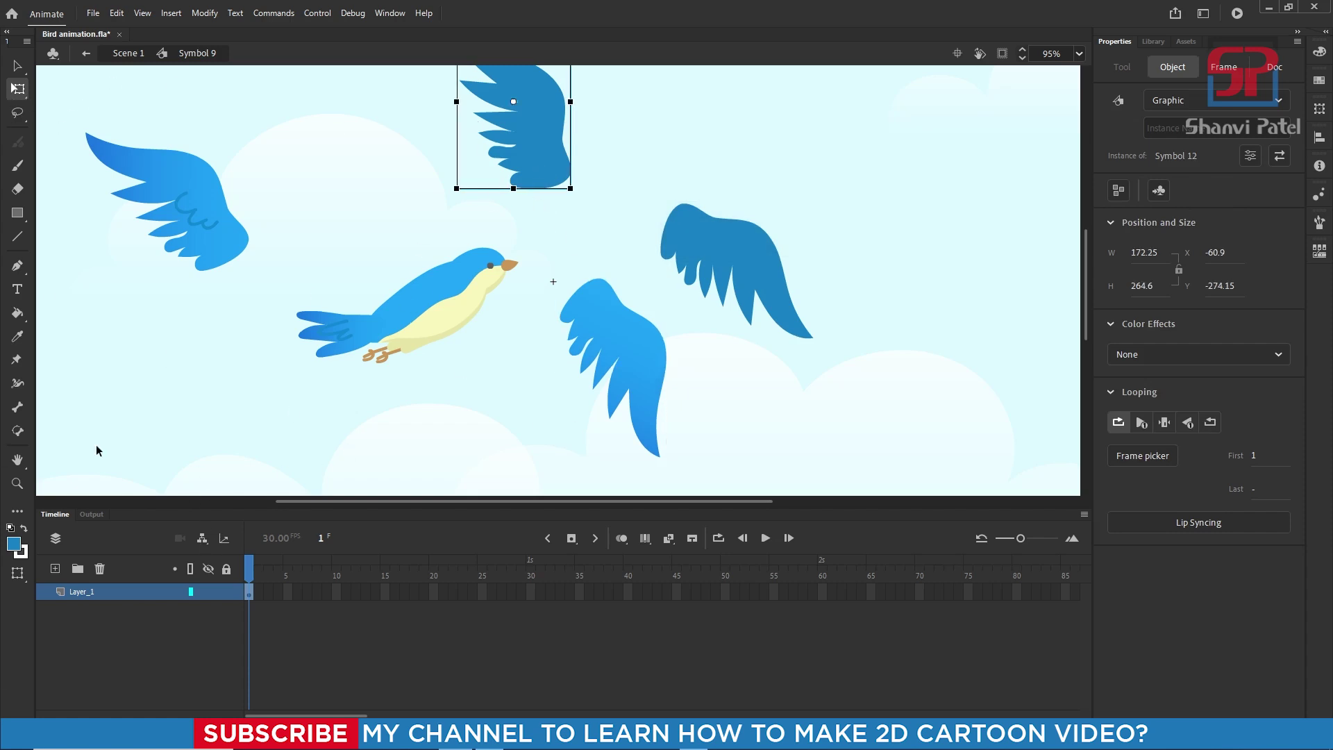
drag(514, 101, 551, 182)
click(200, 217)
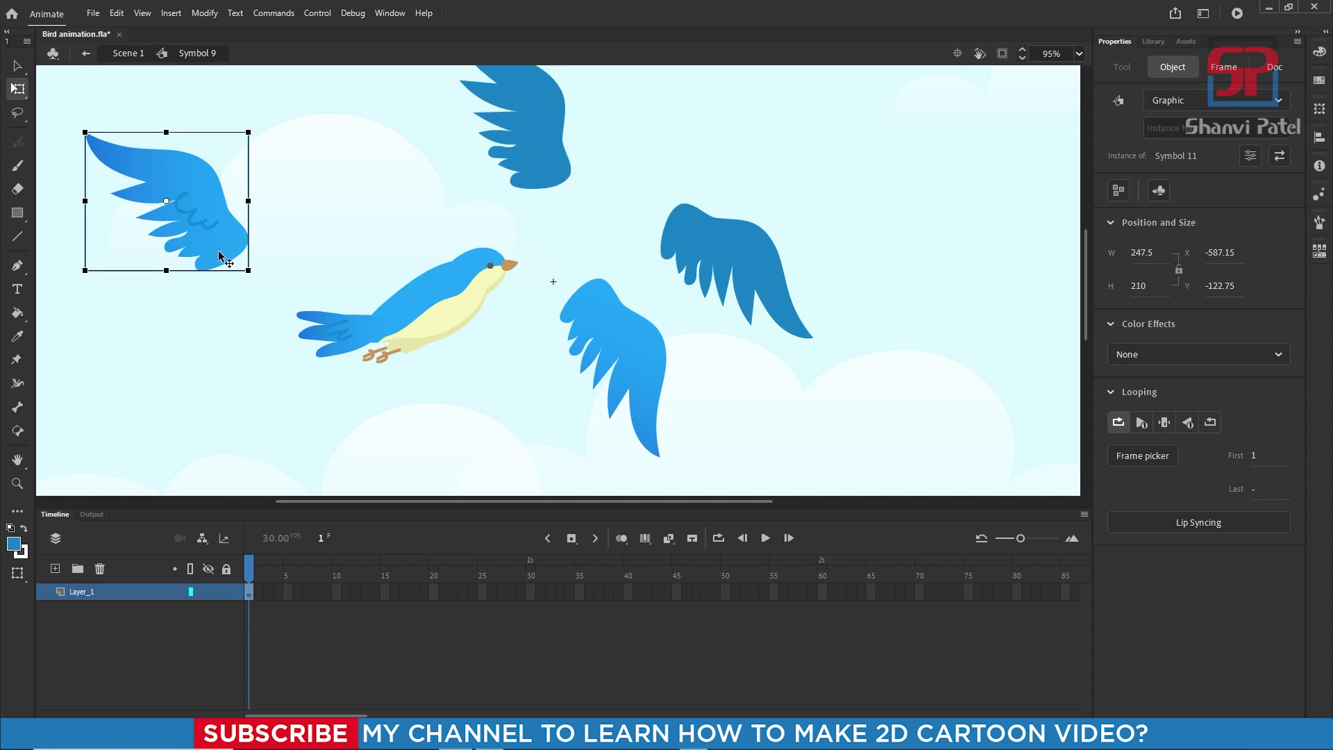
drag(166, 201, 230, 261)
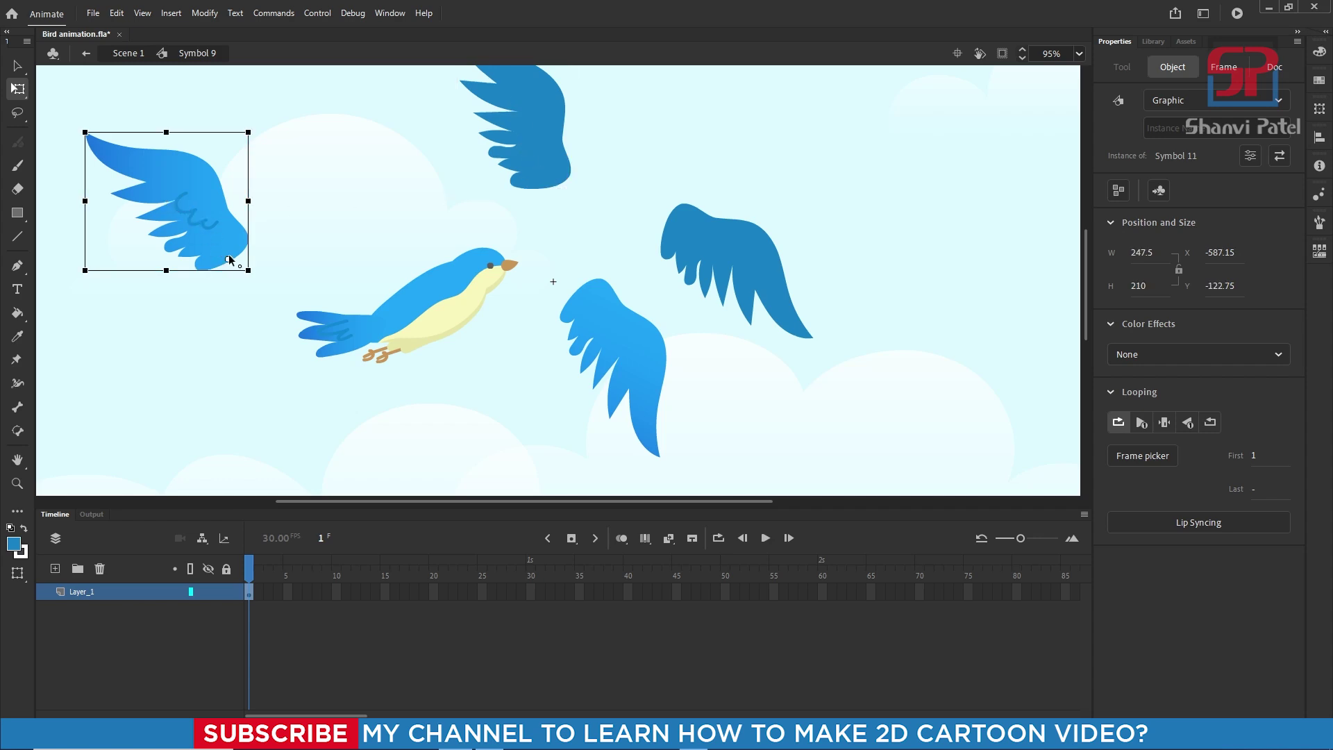
Step: Set the transformation points of both lowered wings at their upper ends, where they attach to the body
click(636, 344)
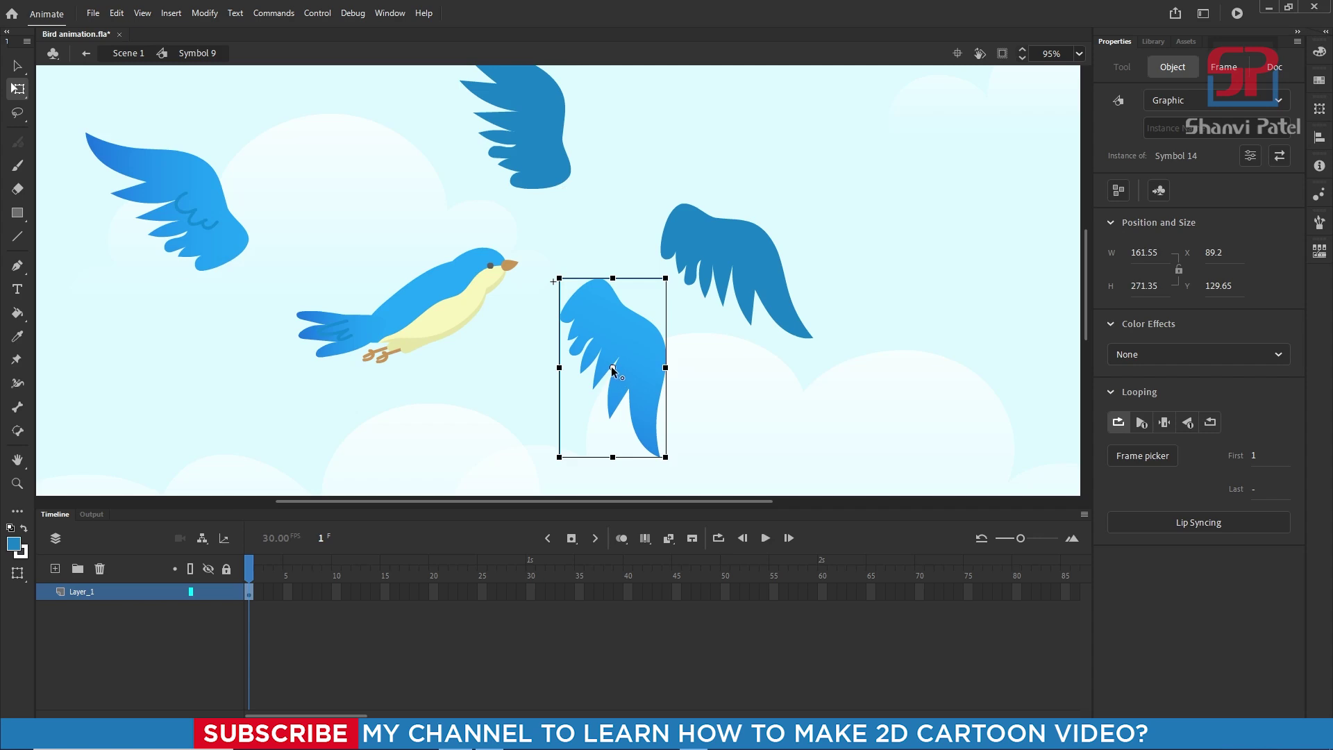
drag(612, 369, 575, 296)
click(740, 268)
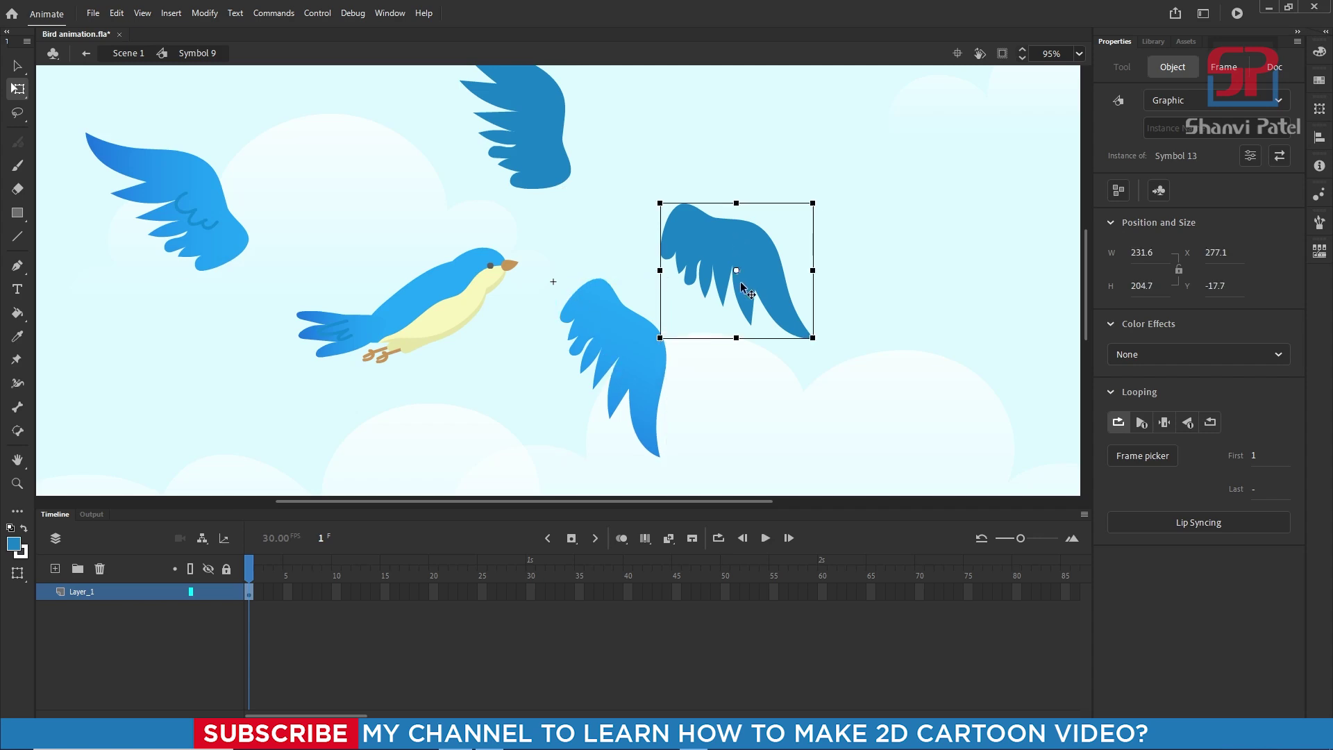
drag(668, 224, 668, 223)
Step: Place the raised front wing and the dark raised rear wing back onto the bird's body at the shoulder
click(573, 216)
click(213, 243)
drag(213, 243, 418, 278)
drag(532, 157, 432, 263)
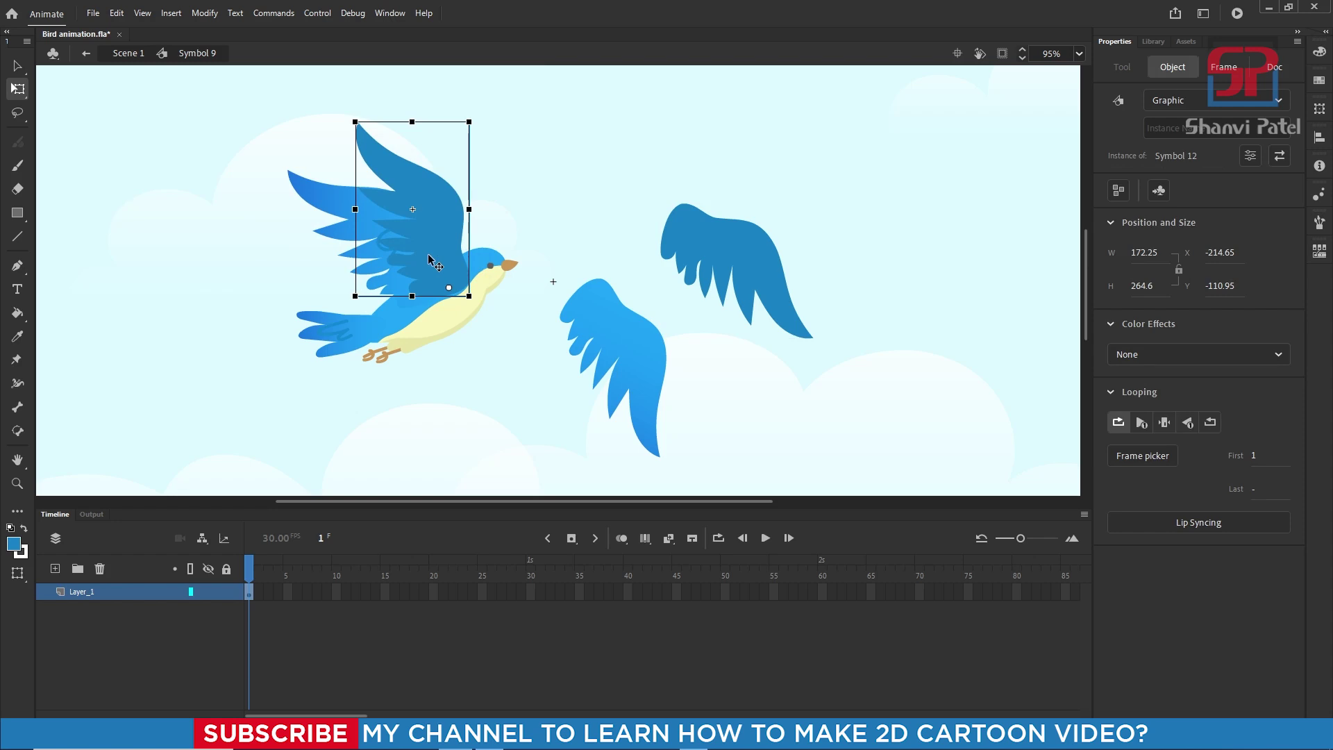
Step: Send the dark raised rear wing behind the bird's body and shift it slightly toward the tail
key(ctrl+shift+Down)
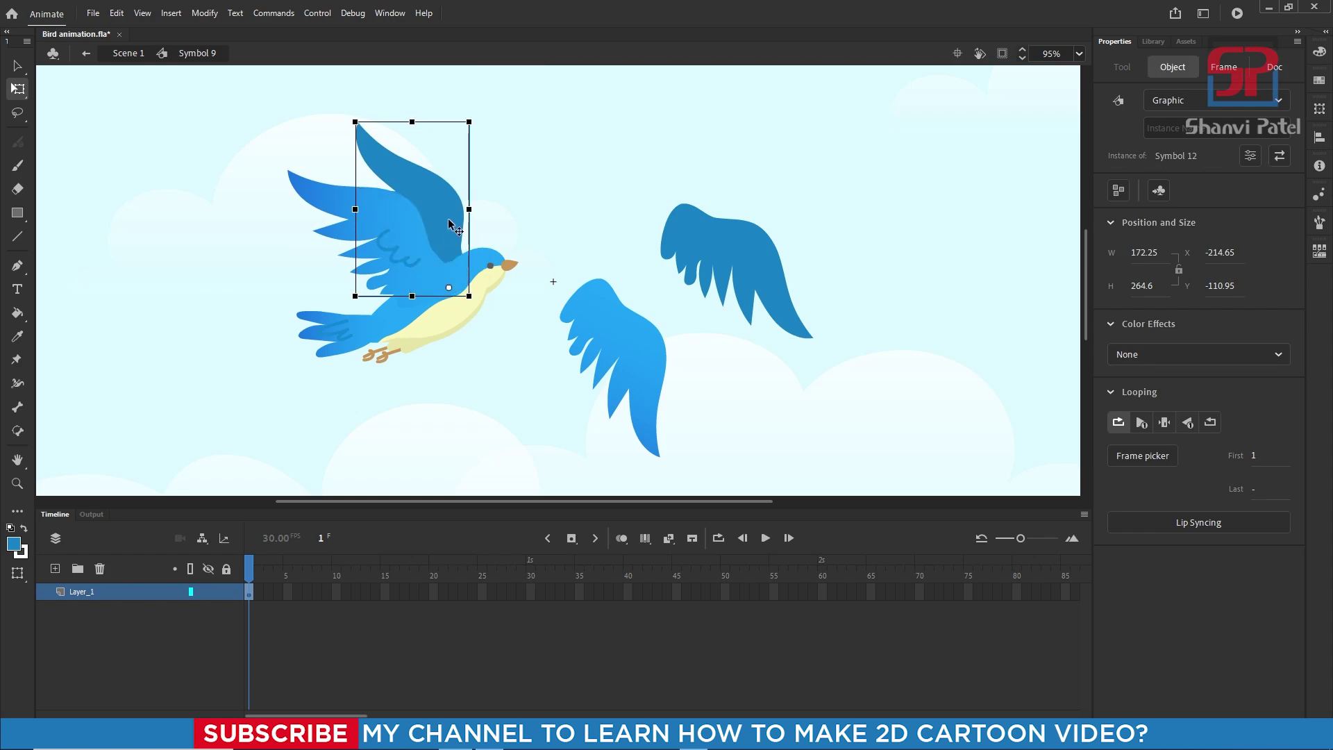
drag(448, 224, 443, 224)
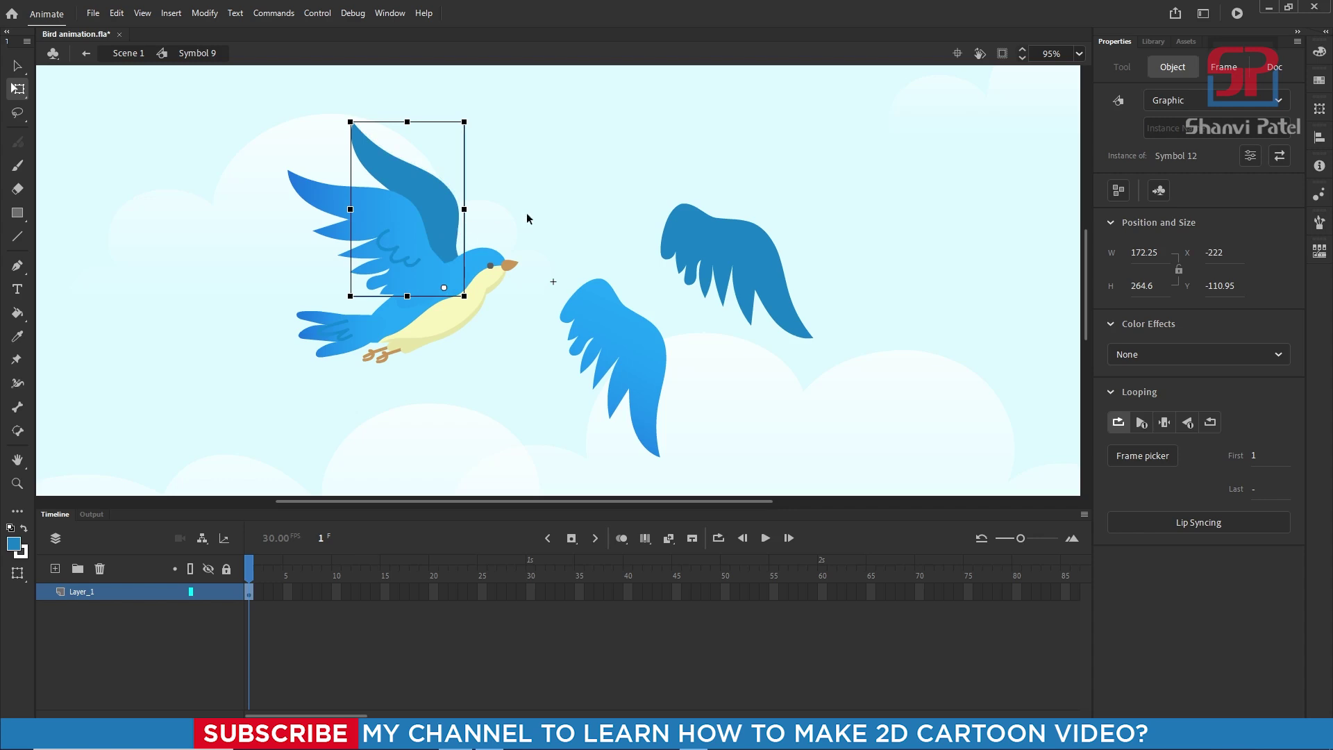
click(549, 250)
Step: Place the dark and light lowered wings onto the bird's body at the shoulder
click(715, 262)
drag(715, 263, 768, 251)
drag(622, 328, 462, 297)
key(ctrl+a)
click(597, 324)
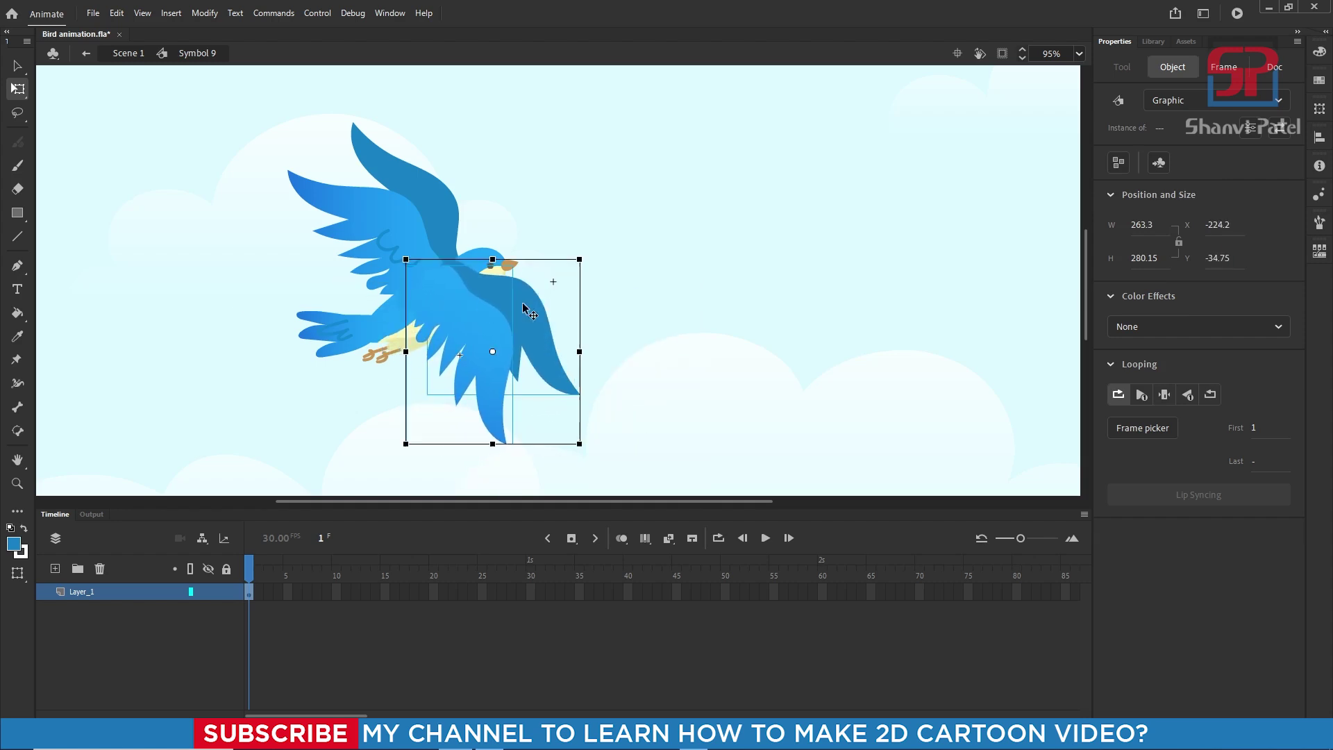
Step: Shift the dark lowered wing slightly forward and send it behind the bird's body
click(551, 273)
click(568, 298)
click(510, 294)
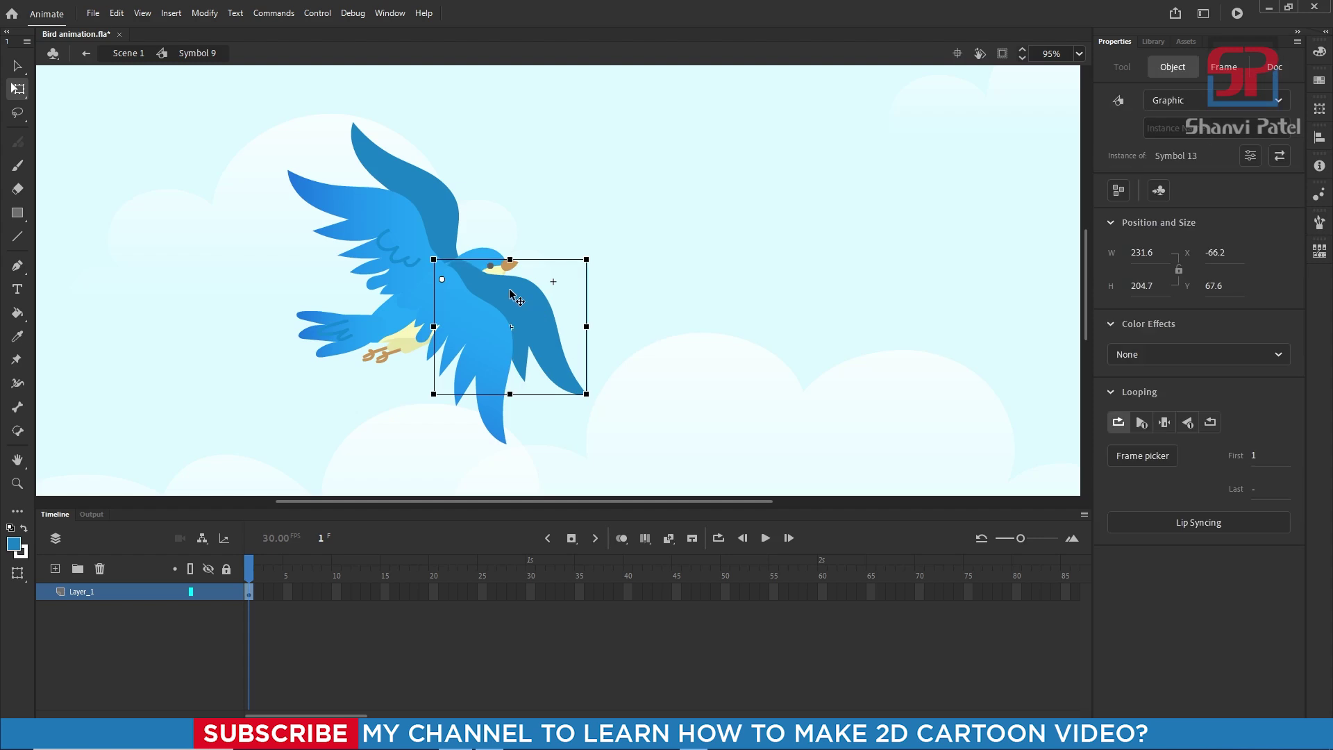
key(ctrl+Down)
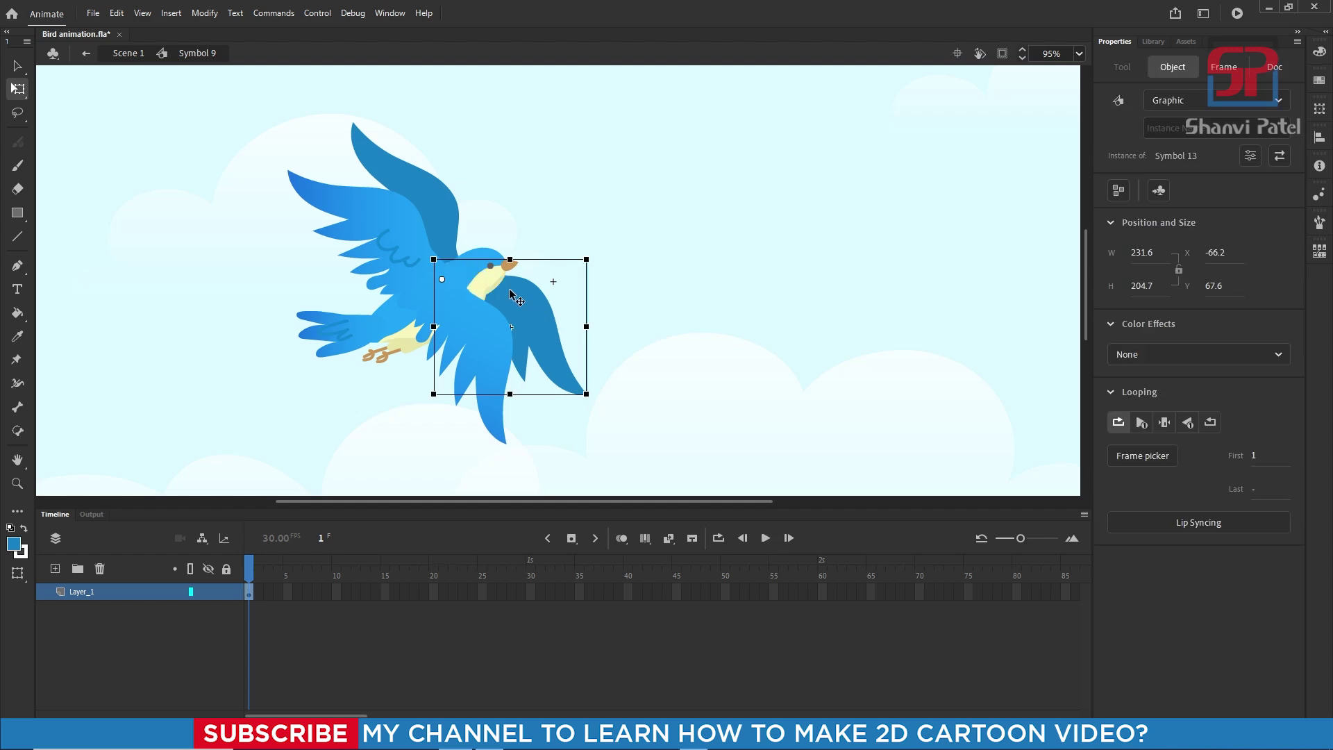
Step: Move both lowered wings together slightly down the body and forward toward the beak
shift+click(504, 351)
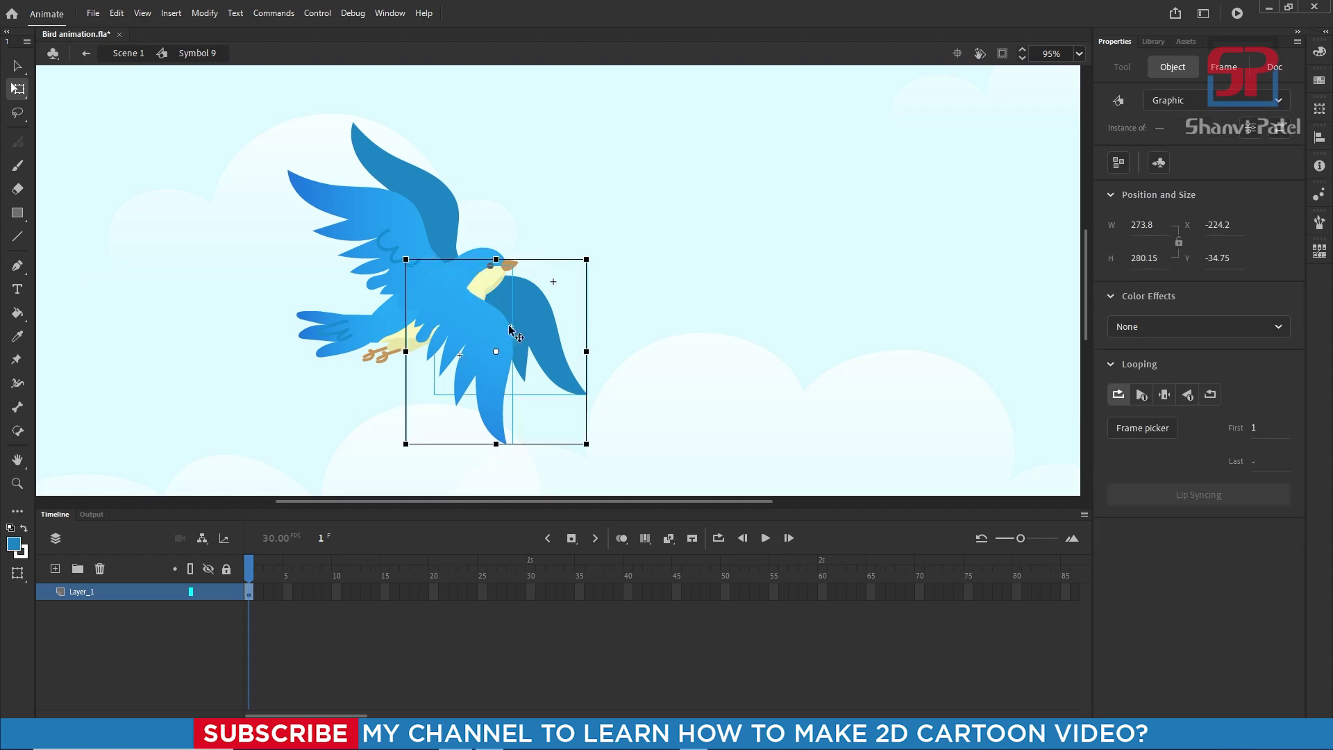
drag(540, 314, 535, 328)
key(Right)
key(Right)
key(Right)
key(Right)
key(Right)
key(Right)
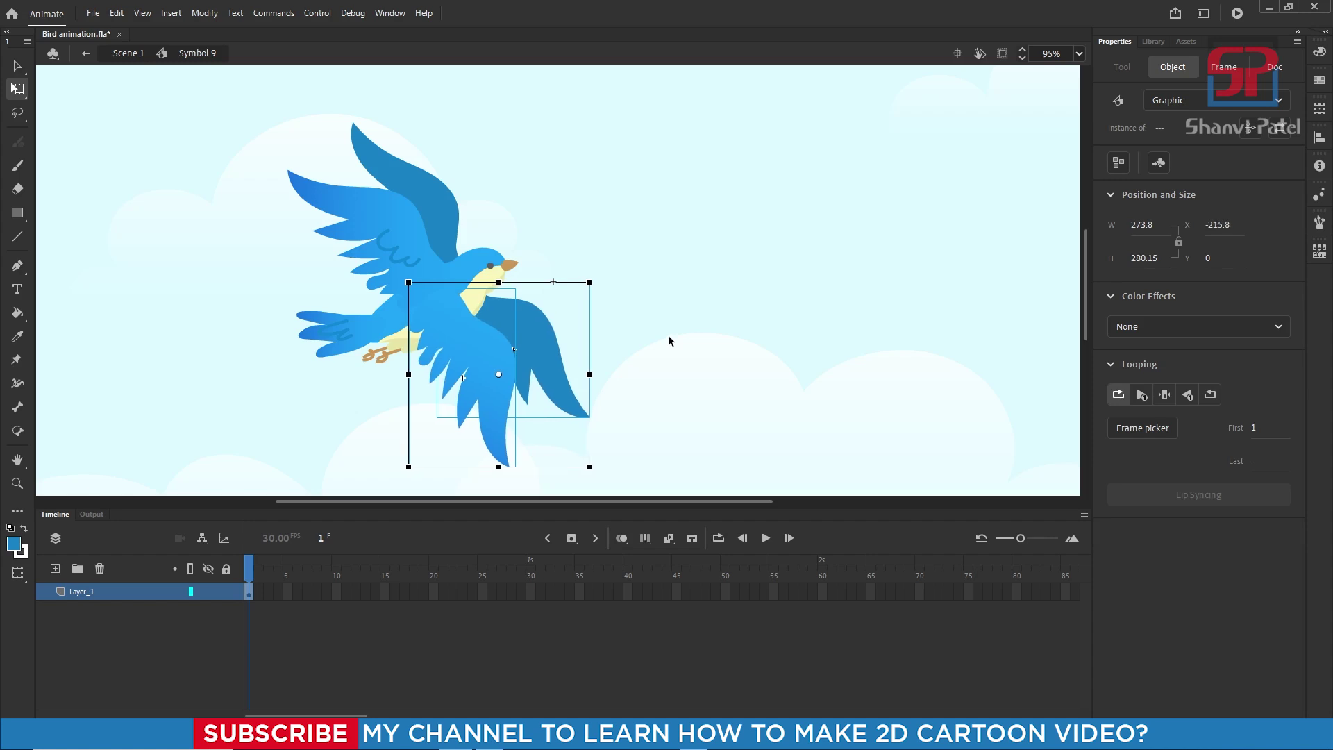
key(Right)
key(Right)
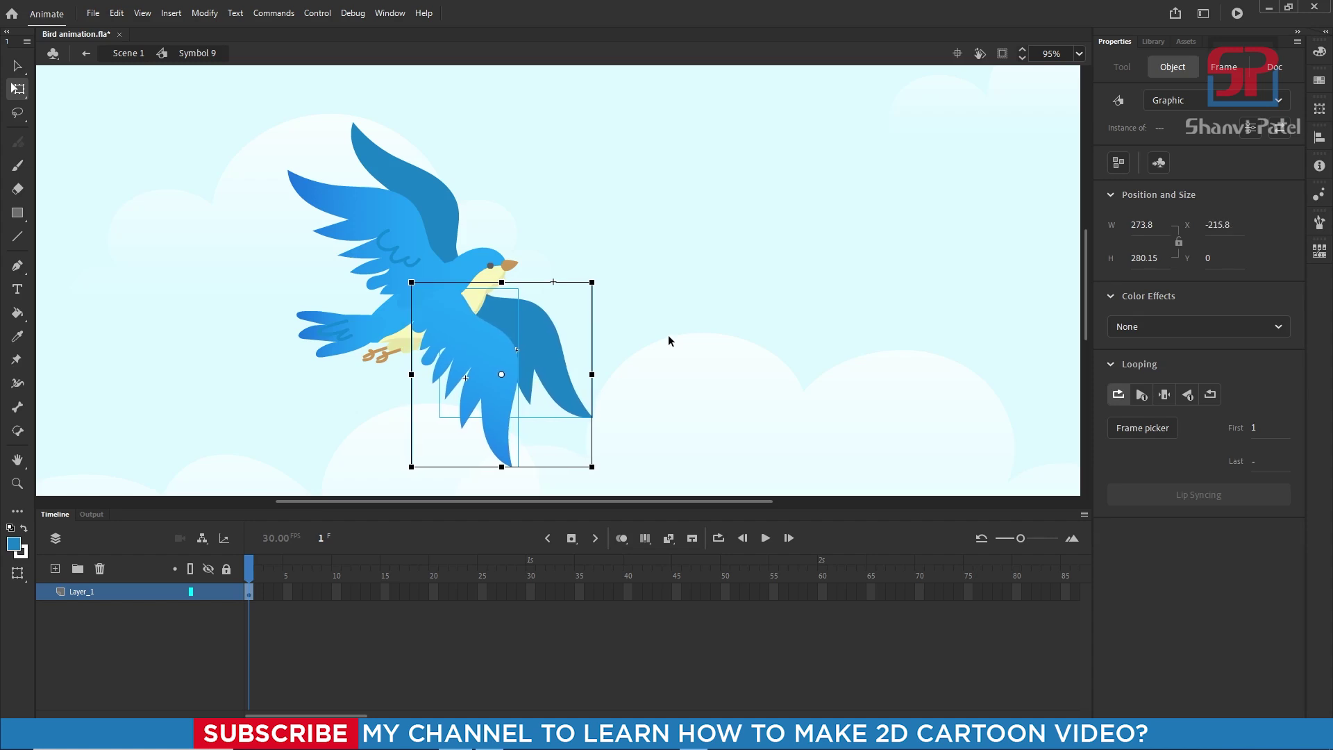
click(312, 269)
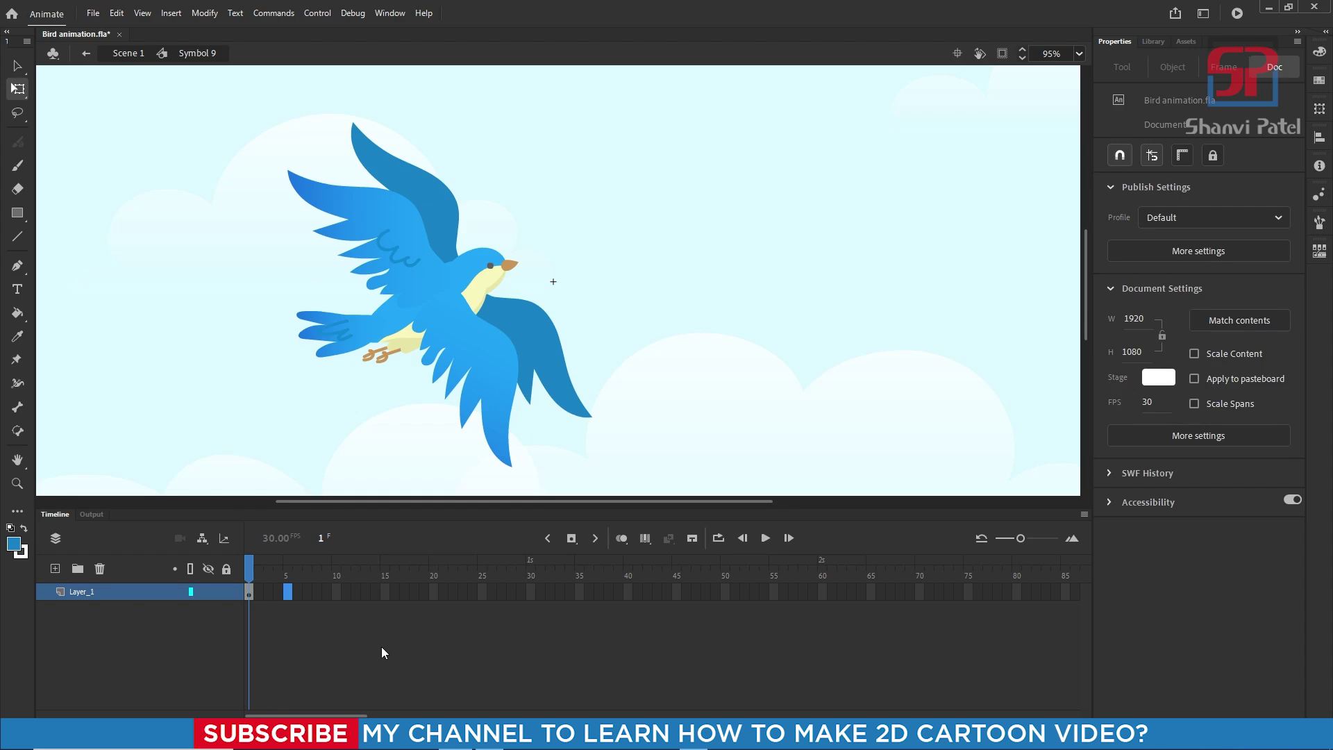
Step: Insert keyframes at frames 5, 10, 15, 20 and 25, extend the layer to frame 30 and play the timeline
key(F6)
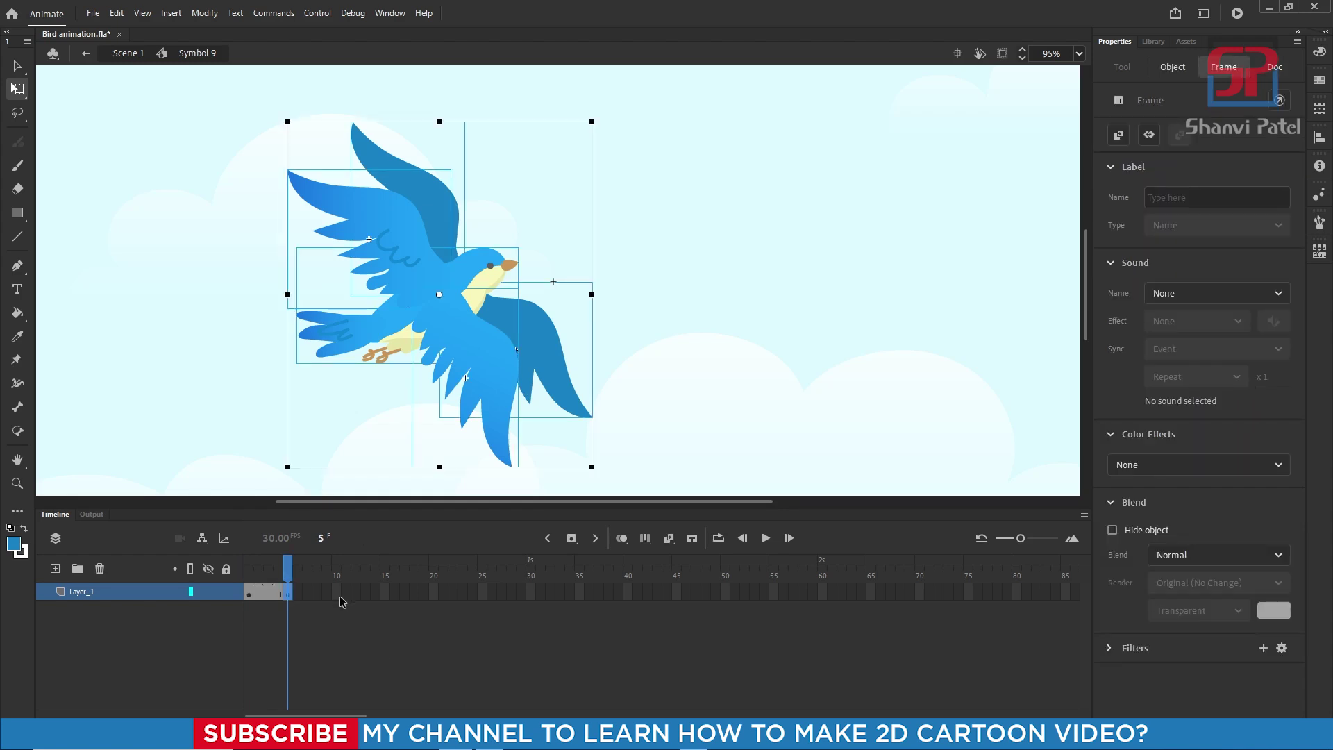
click(336, 592)
key(F6)
click(386, 592)
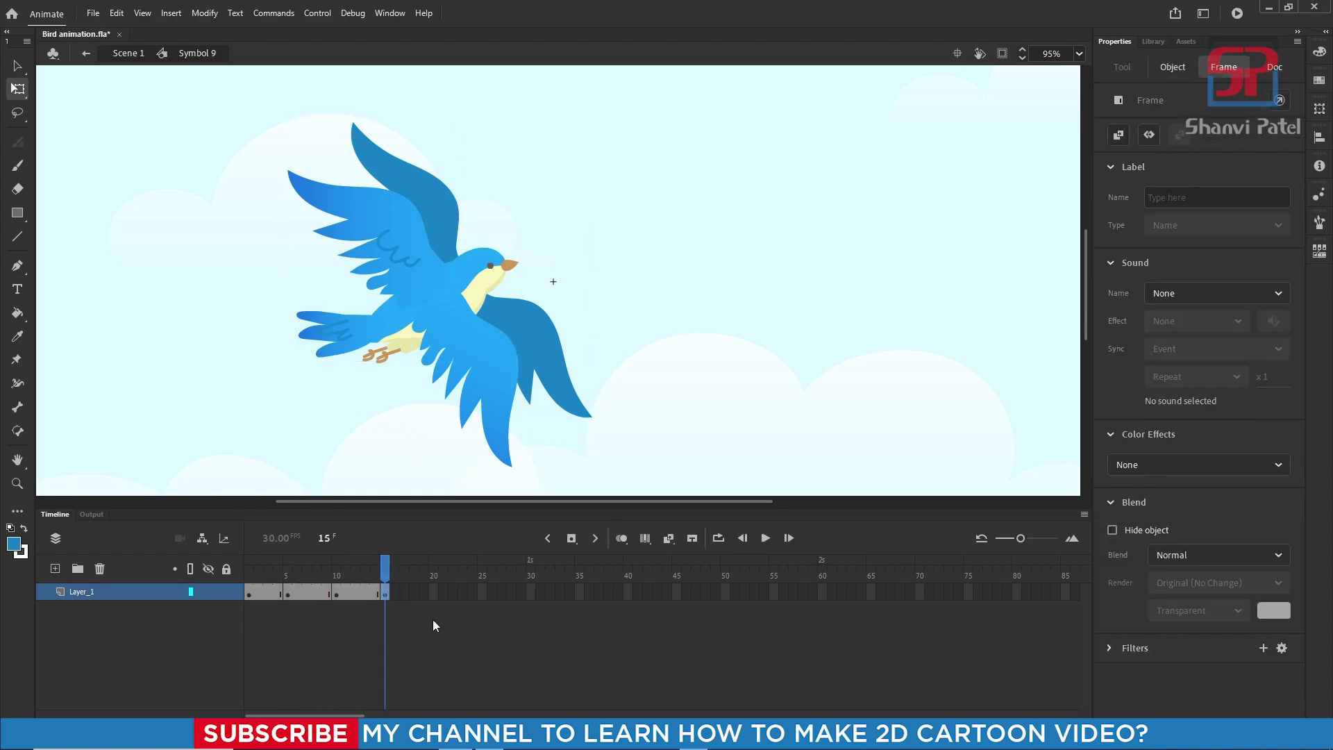
key(F6)
click(434, 592)
key(F6)
click(484, 593)
key(F6)
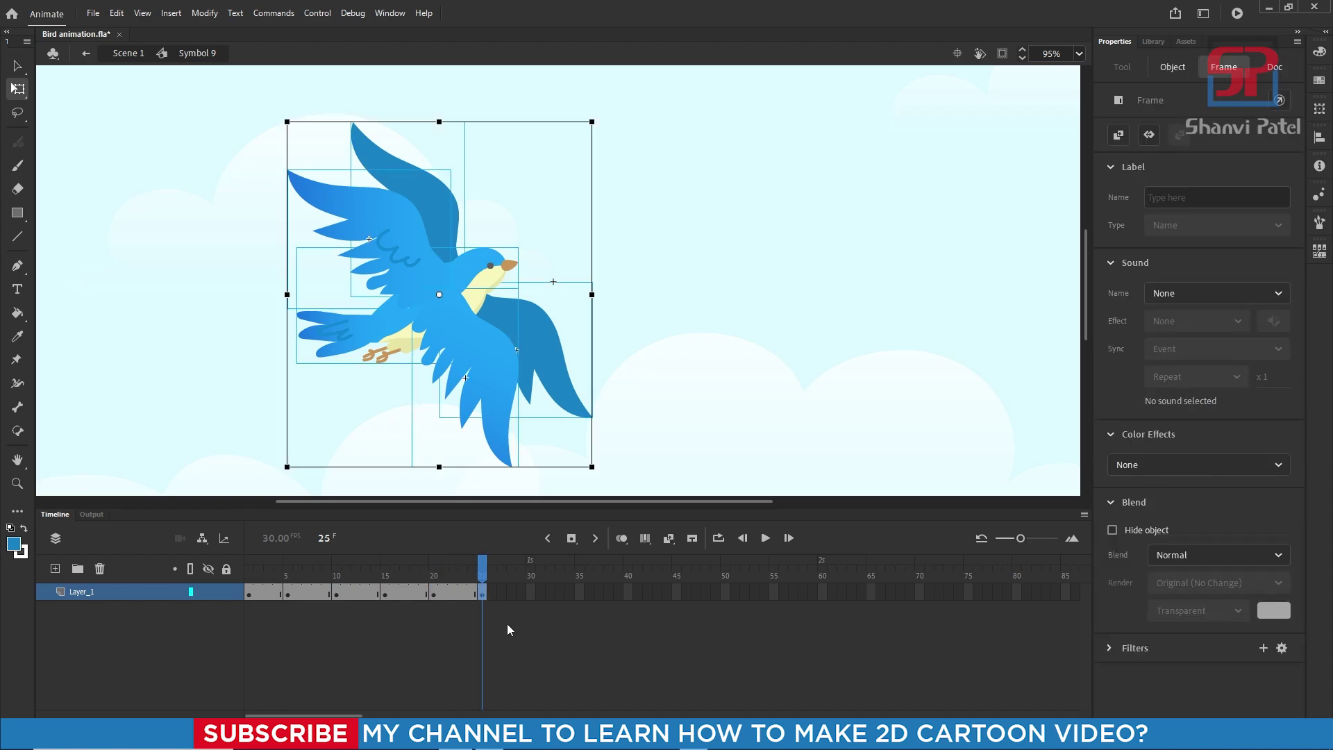
click(536, 593)
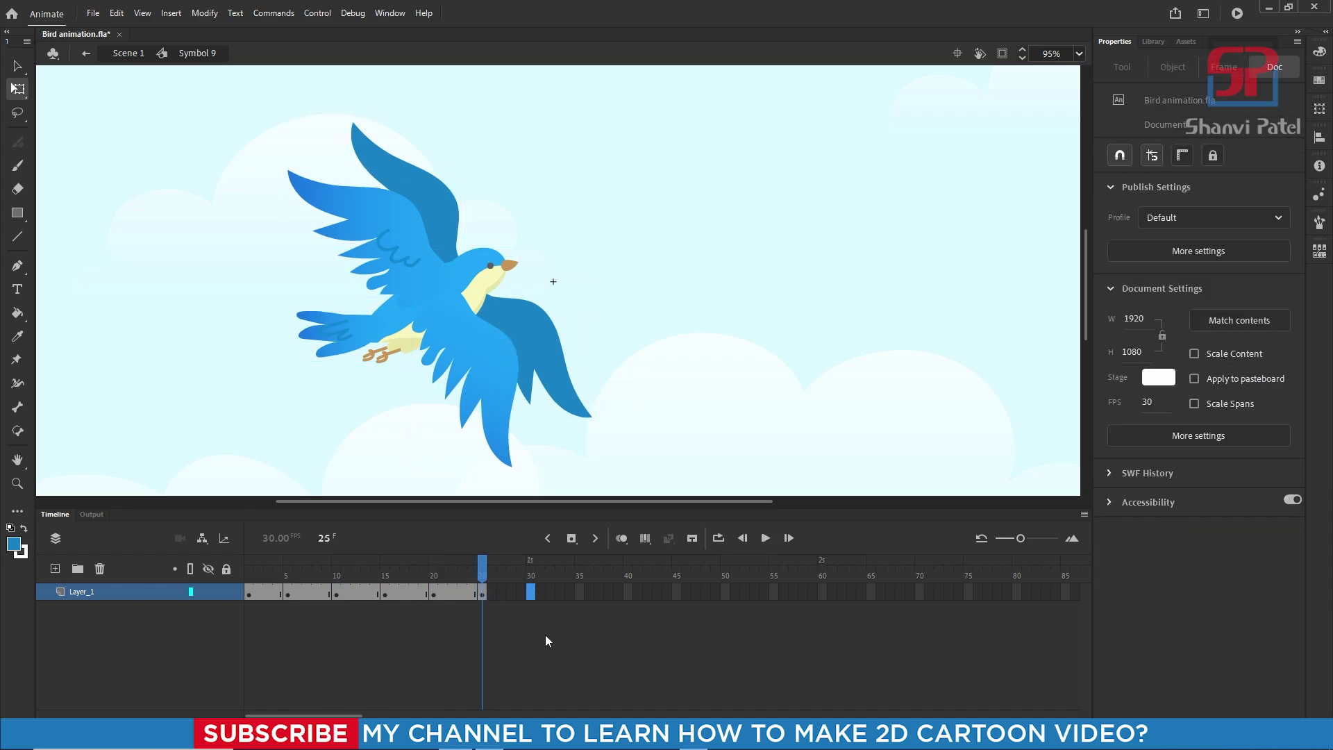
key(F6)
key(Return)
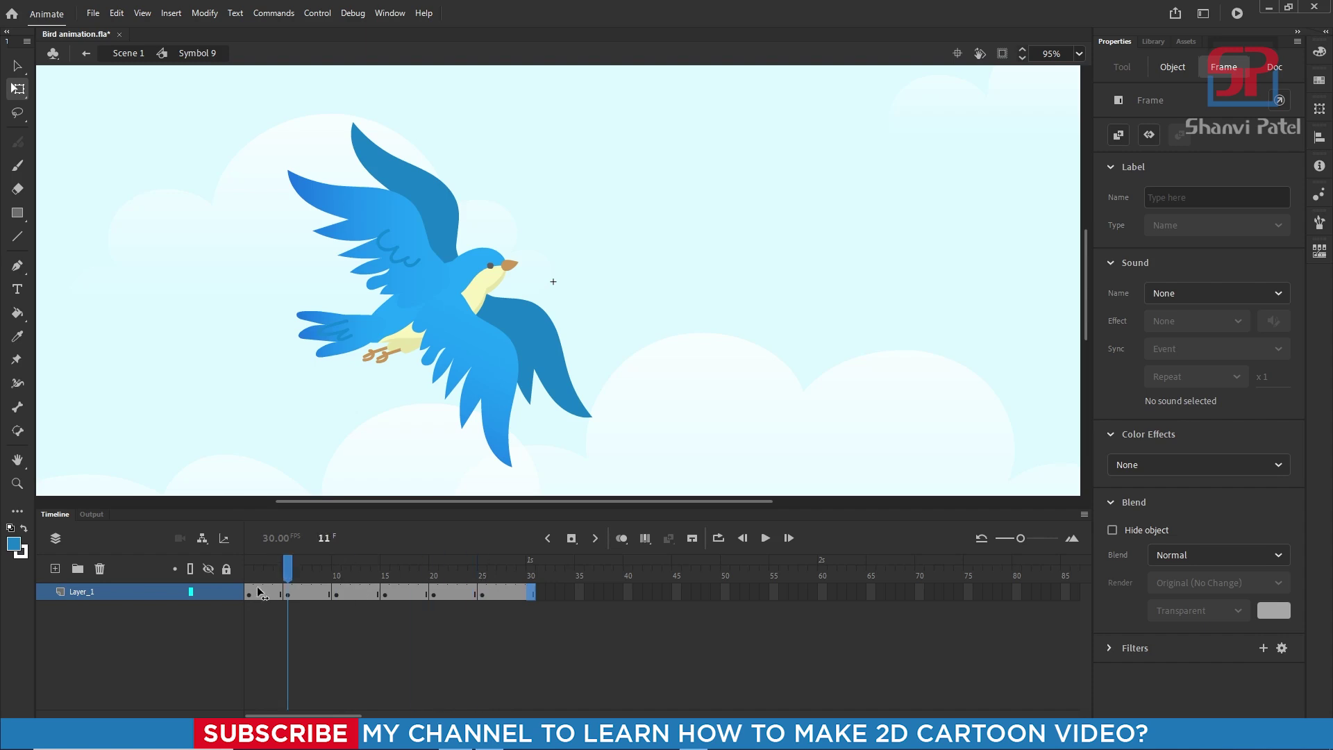
Step: Delete both lowered wings in the keyframes at frames 1, 5 and 10
drag(252, 592, 282, 602)
click(518, 381)
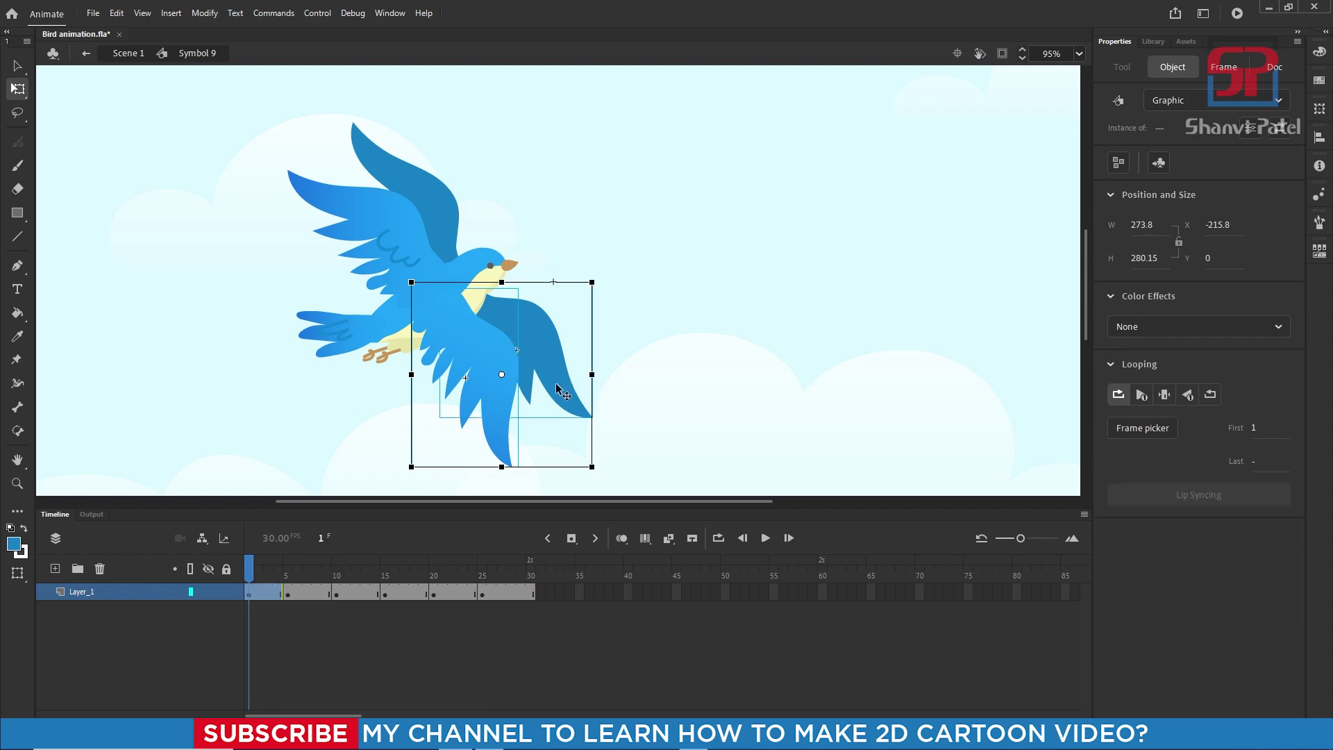
key(Delete)
click(285, 592)
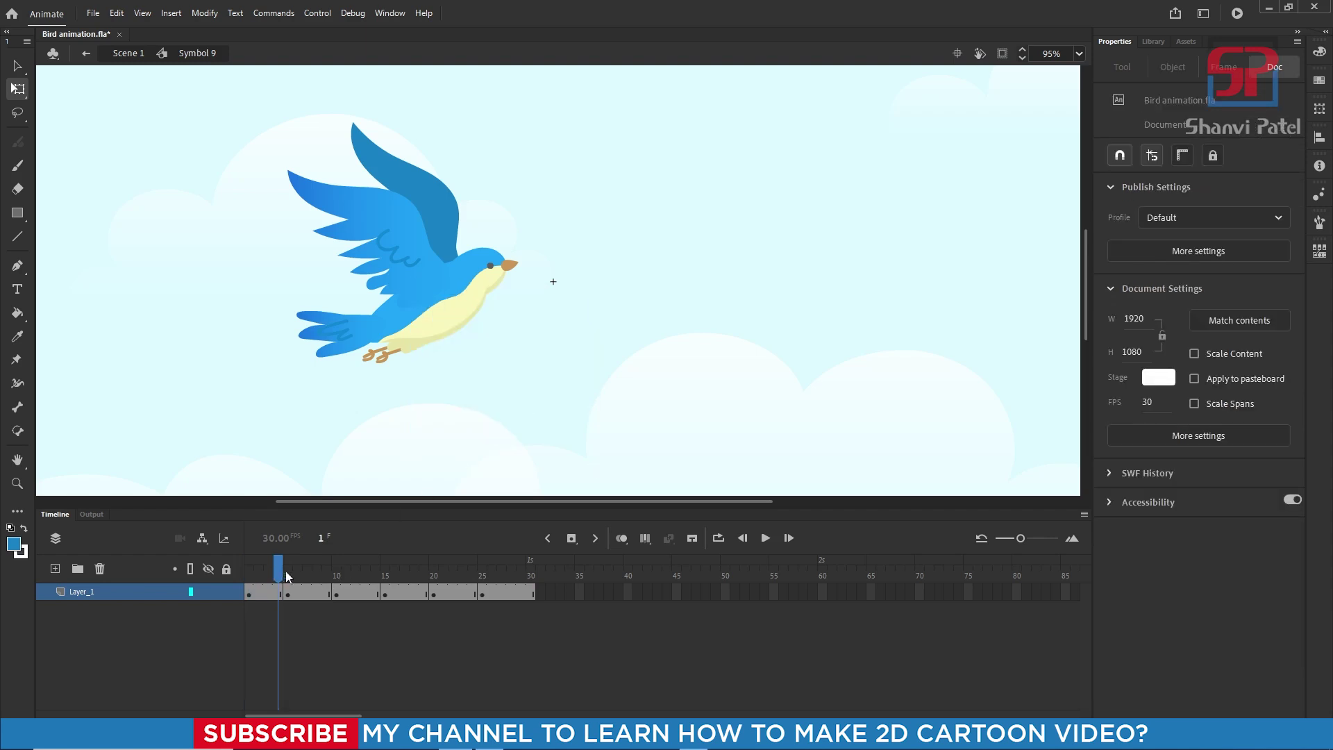
click(494, 386)
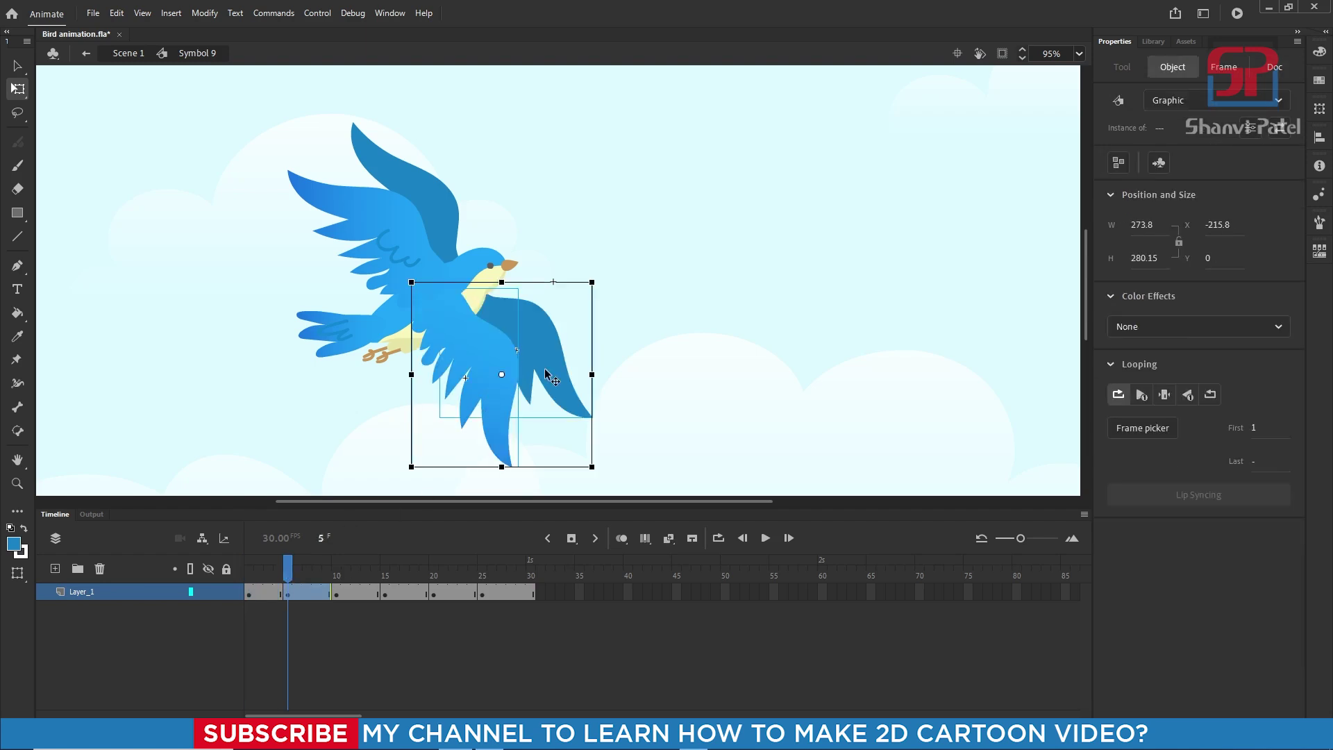
key(Delete)
click(337, 573)
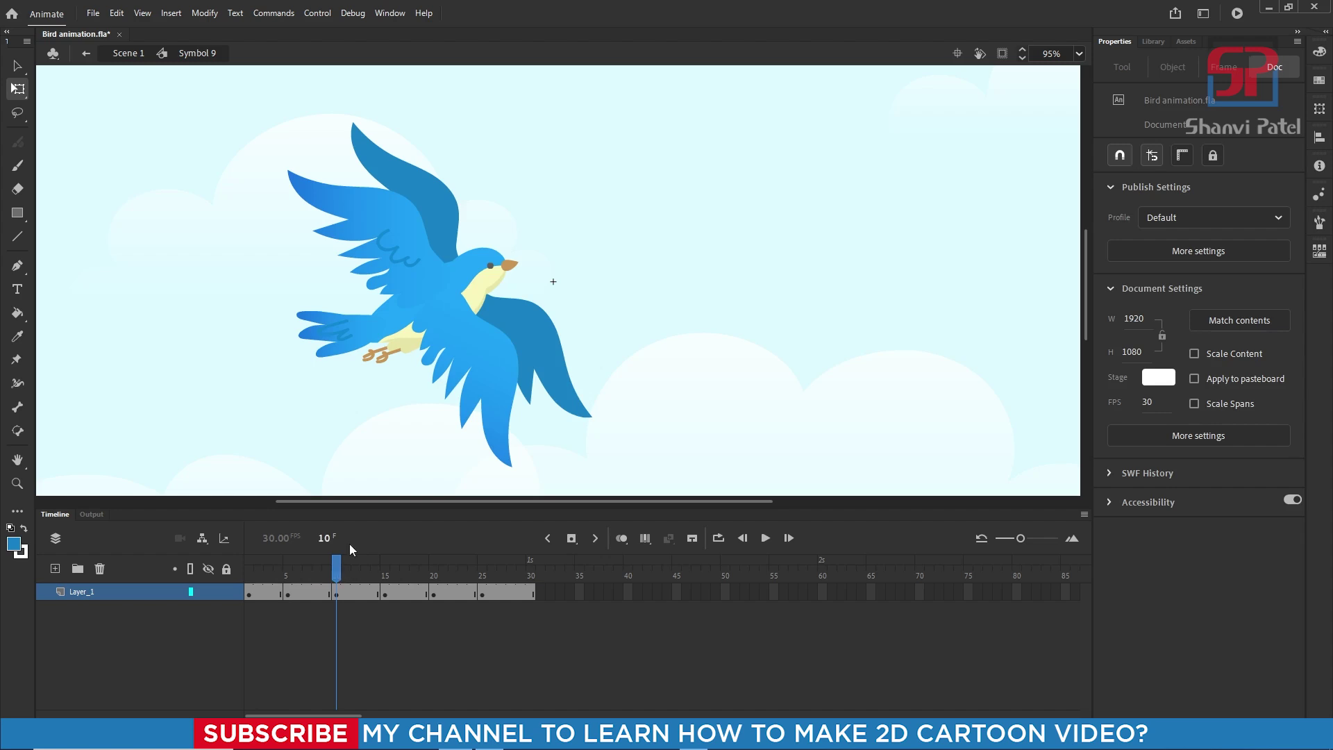
click(490, 390)
shift+click(550, 359)
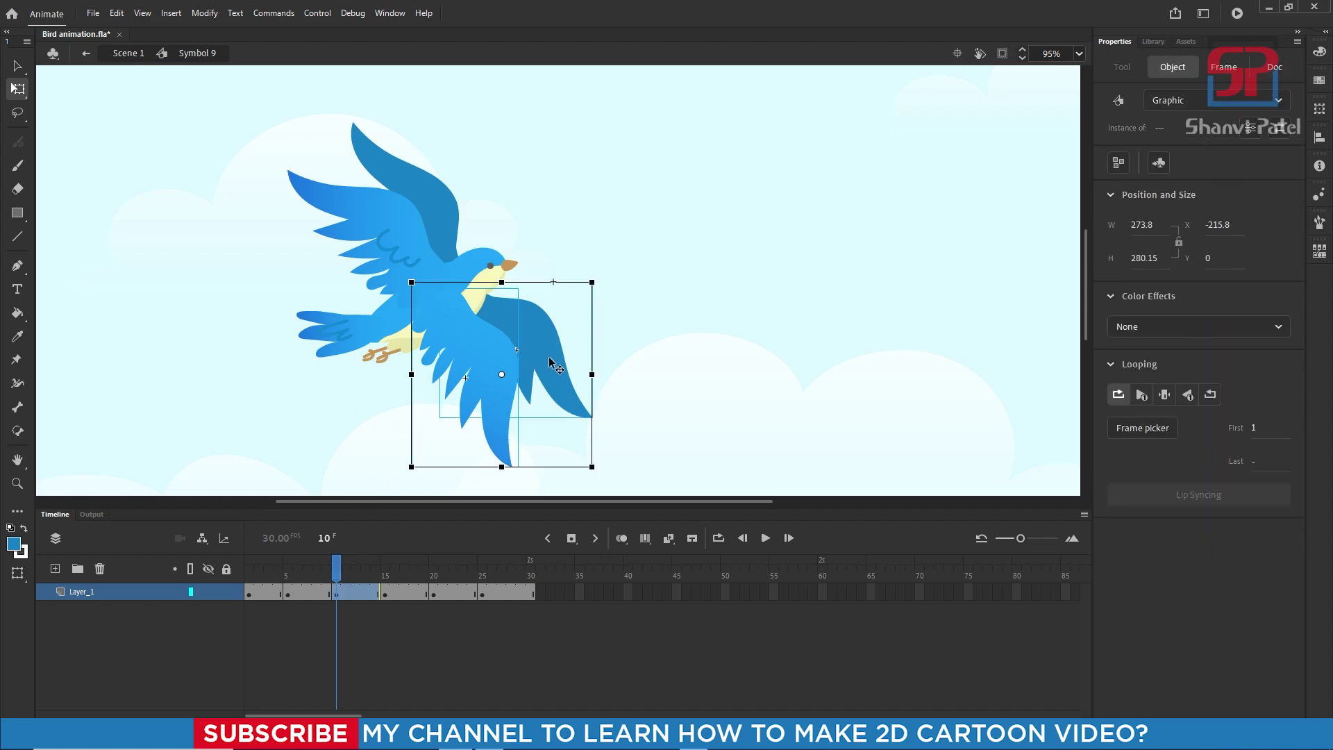
key(Delete)
Step: Delete both raised wings in the keyframes at frames 15, 20 and 25
drag(332, 571, 385, 587)
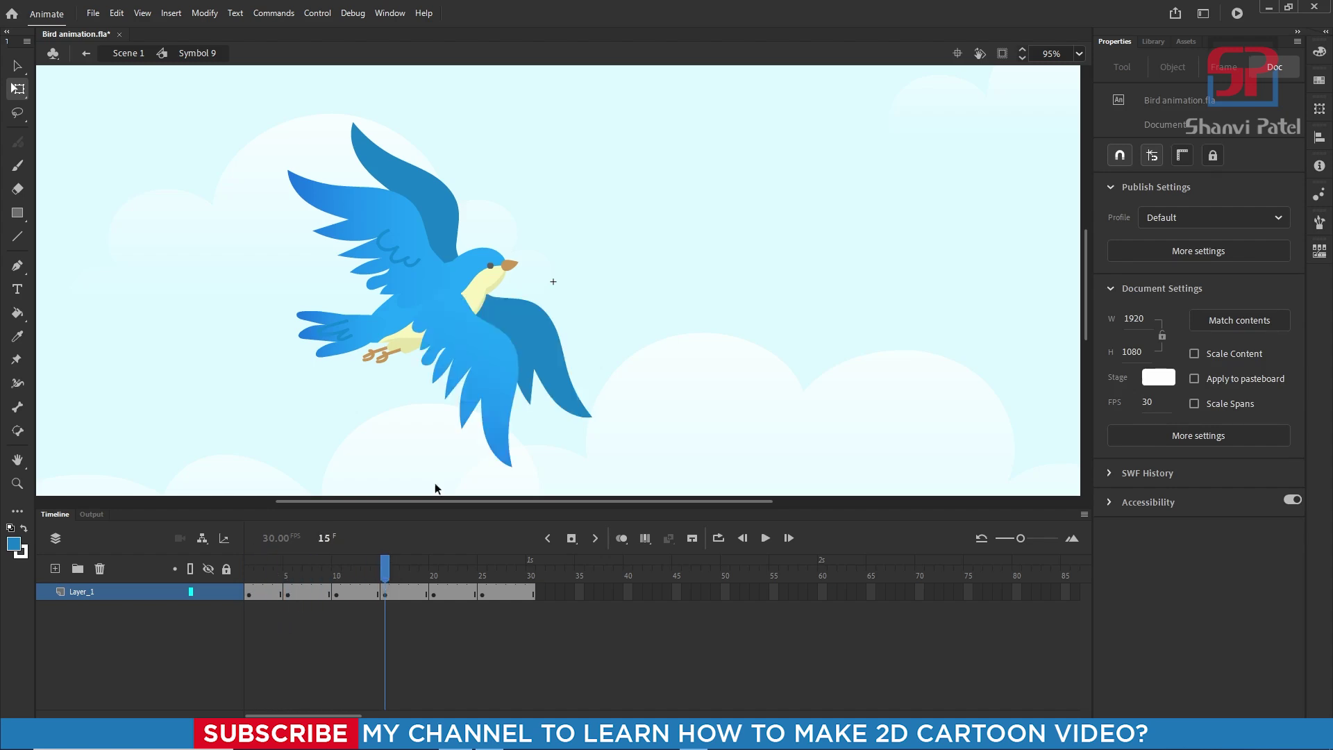
click(400, 243)
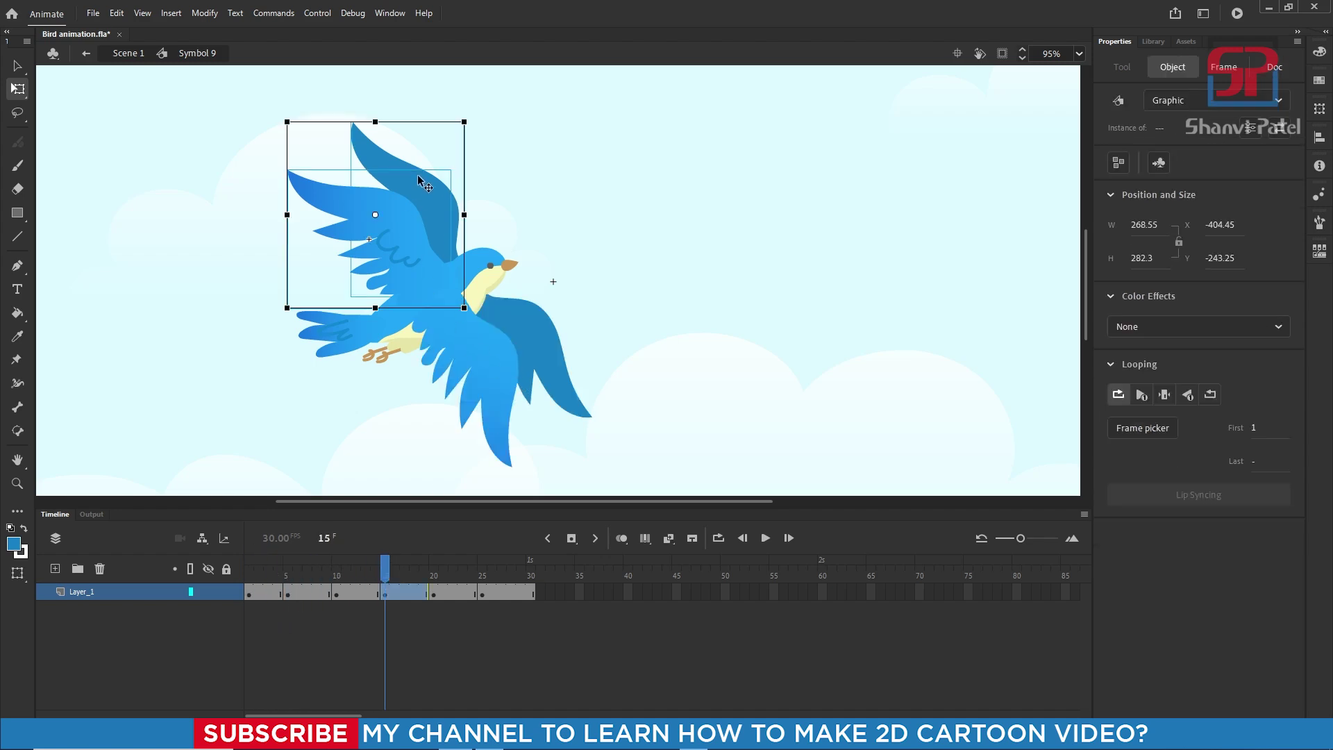
key(Delete)
drag(407, 555, 434, 560)
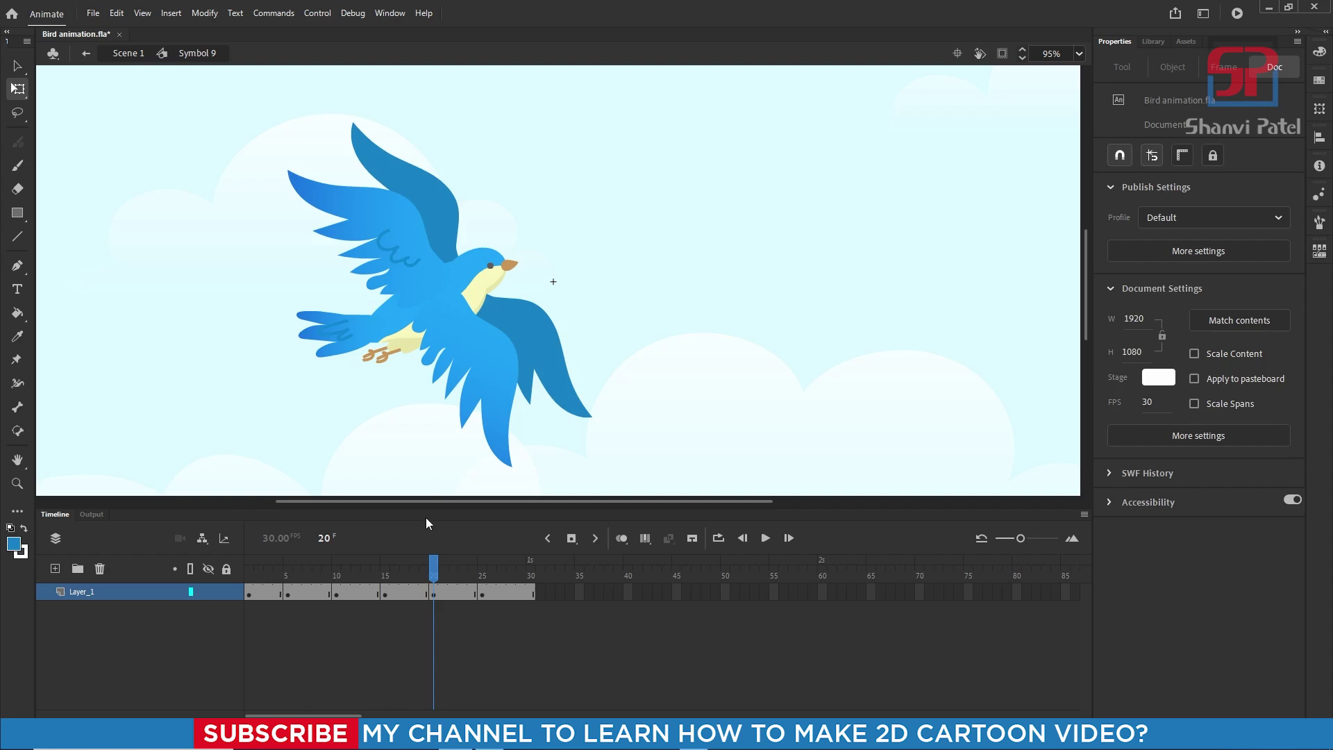
click(396, 210)
shift+click(446, 201)
key(Delete)
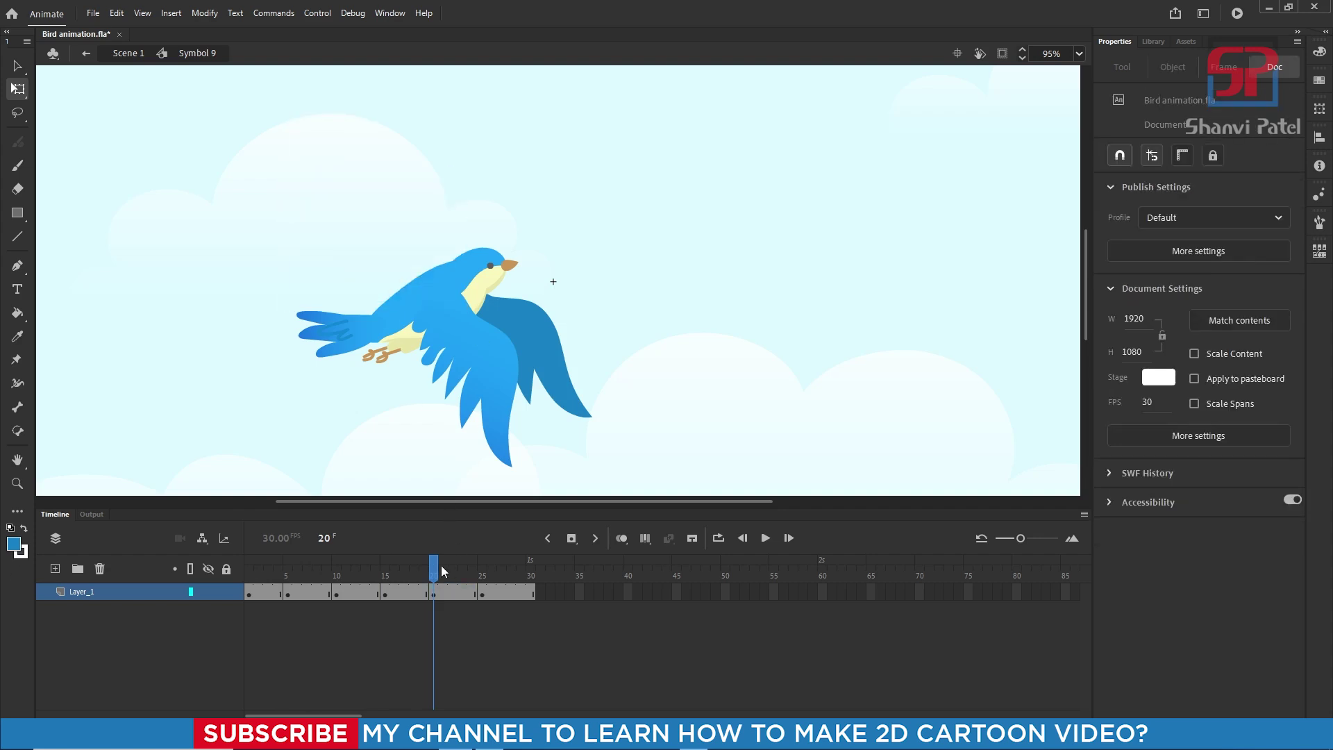
drag(442, 570, 482, 571)
click(380, 208)
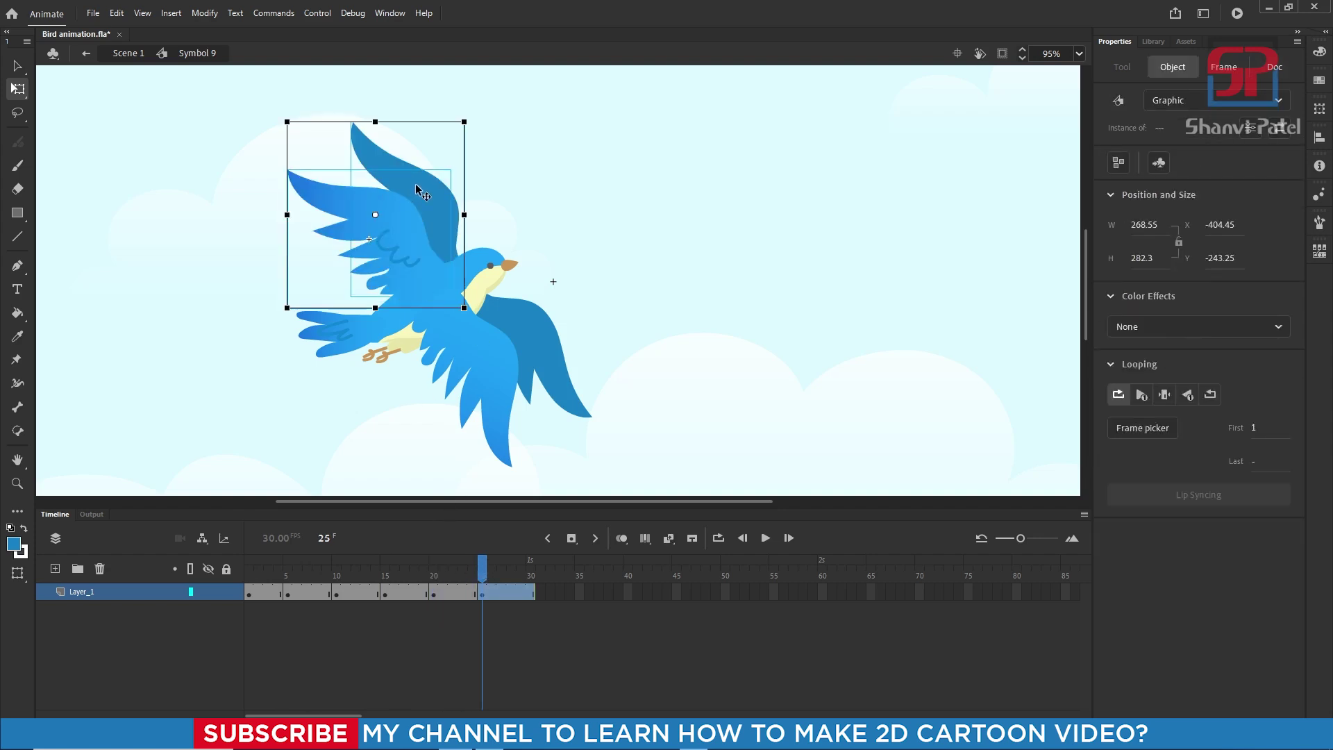
key(Delete)
Step: Squash the front and rear raised wings vertically toward the body at frame 5
drag(486, 574, 288, 582)
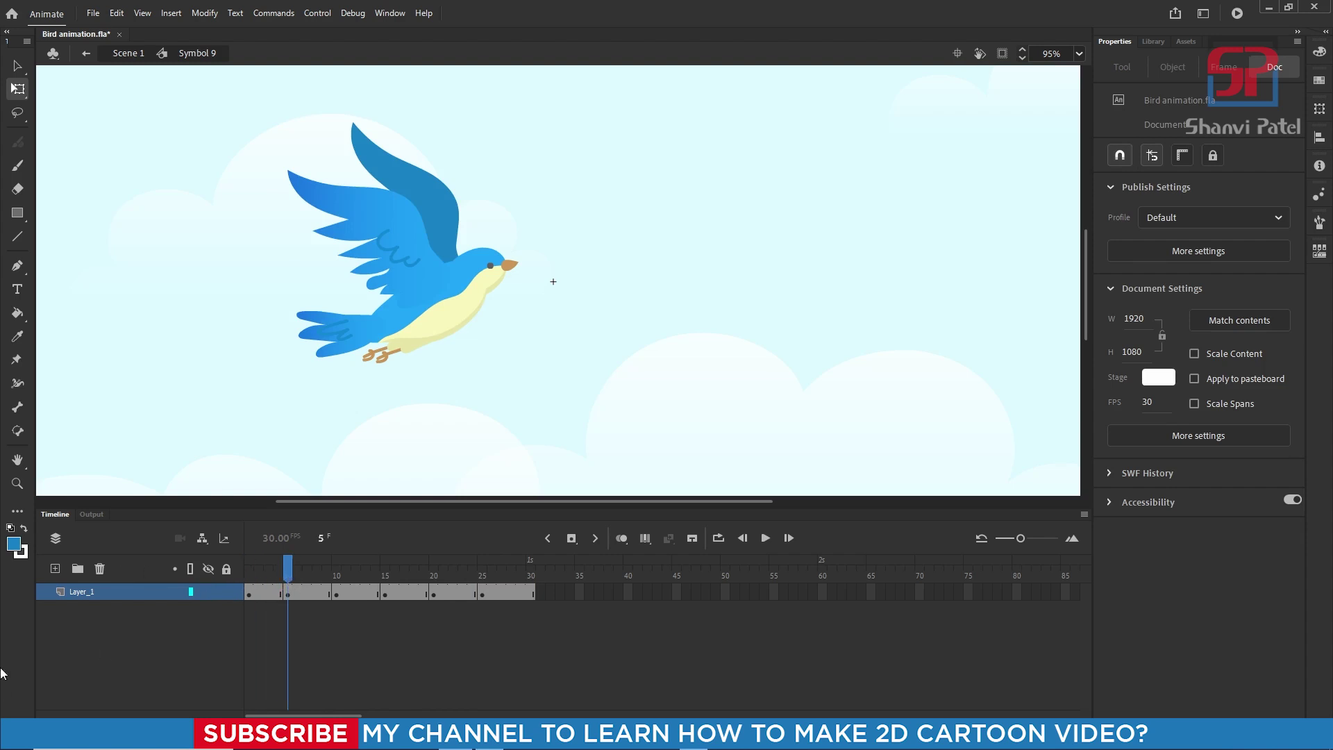
click(375, 229)
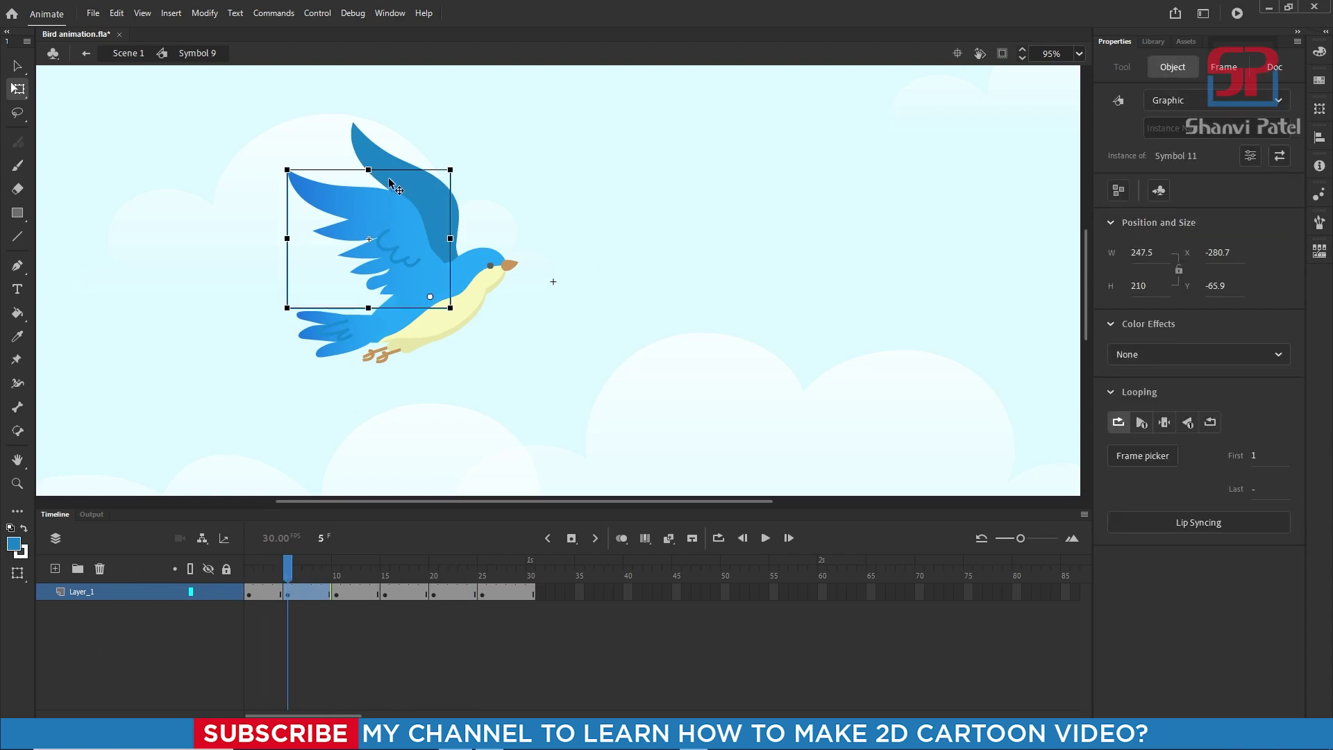
drag(368, 170, 368, 196)
click(416, 152)
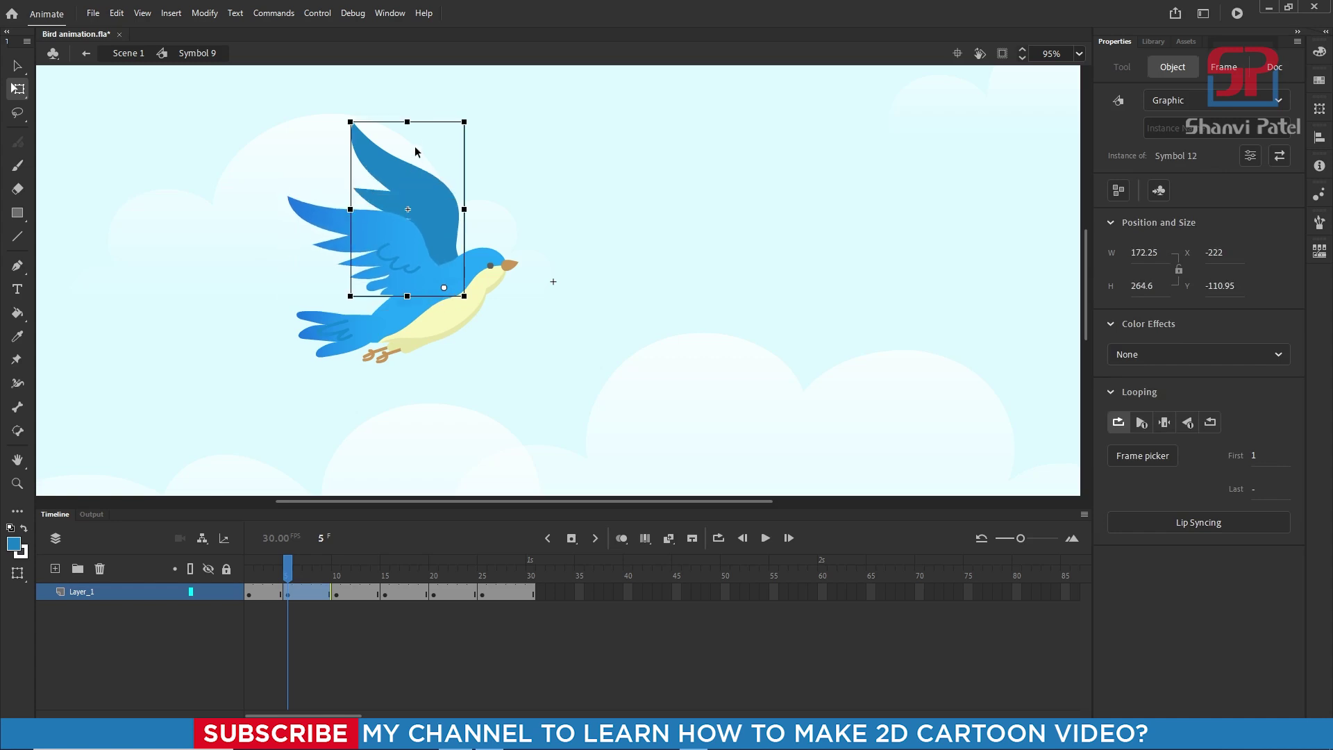
drag(407, 123, 407, 155)
Step: Replace the bird pose at frame 10 with a copy of the squashed-wing pose from frame 5
drag(295, 574, 336, 576)
click(288, 593)
click(348, 575)
click(336, 594)
click(342, 508)
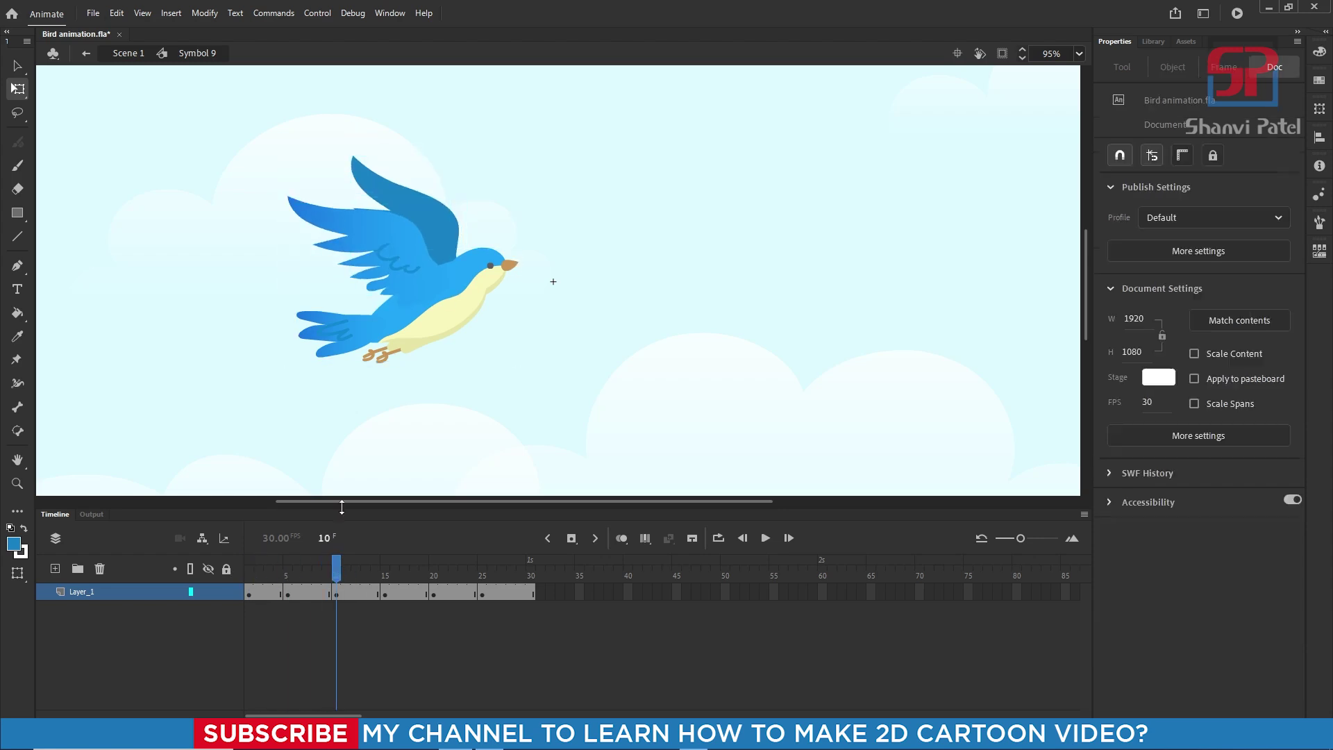
Step: Squash both raised wings further down toward the body at frame 10
click(393, 232)
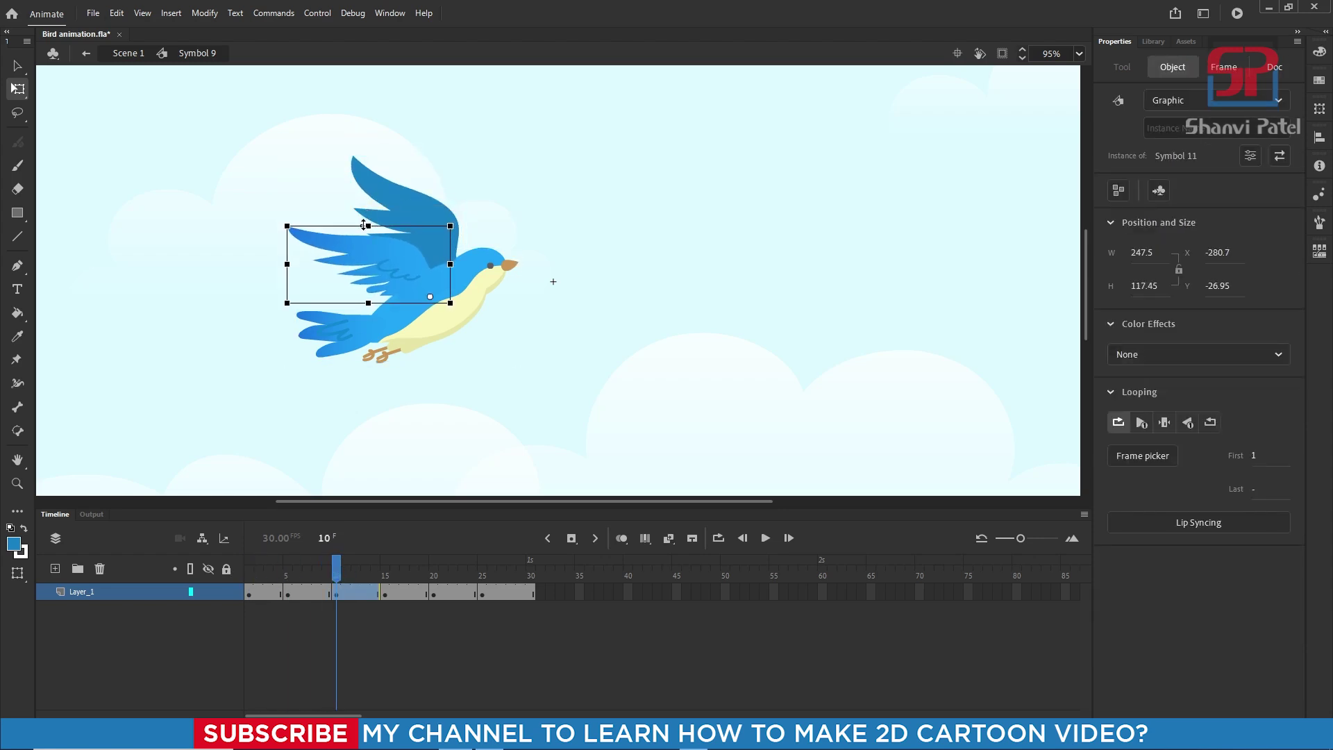
click(402, 179)
drag(407, 154, 405, 191)
click(385, 250)
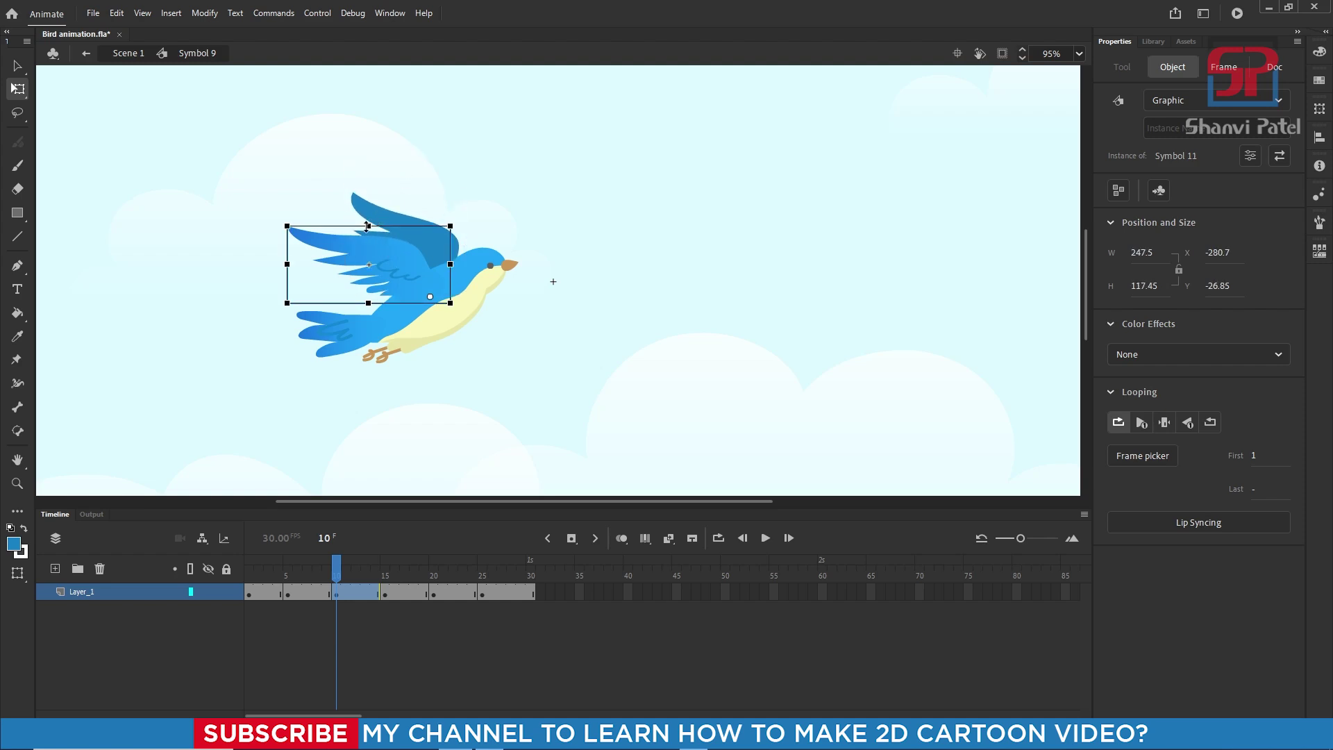
click(394, 221)
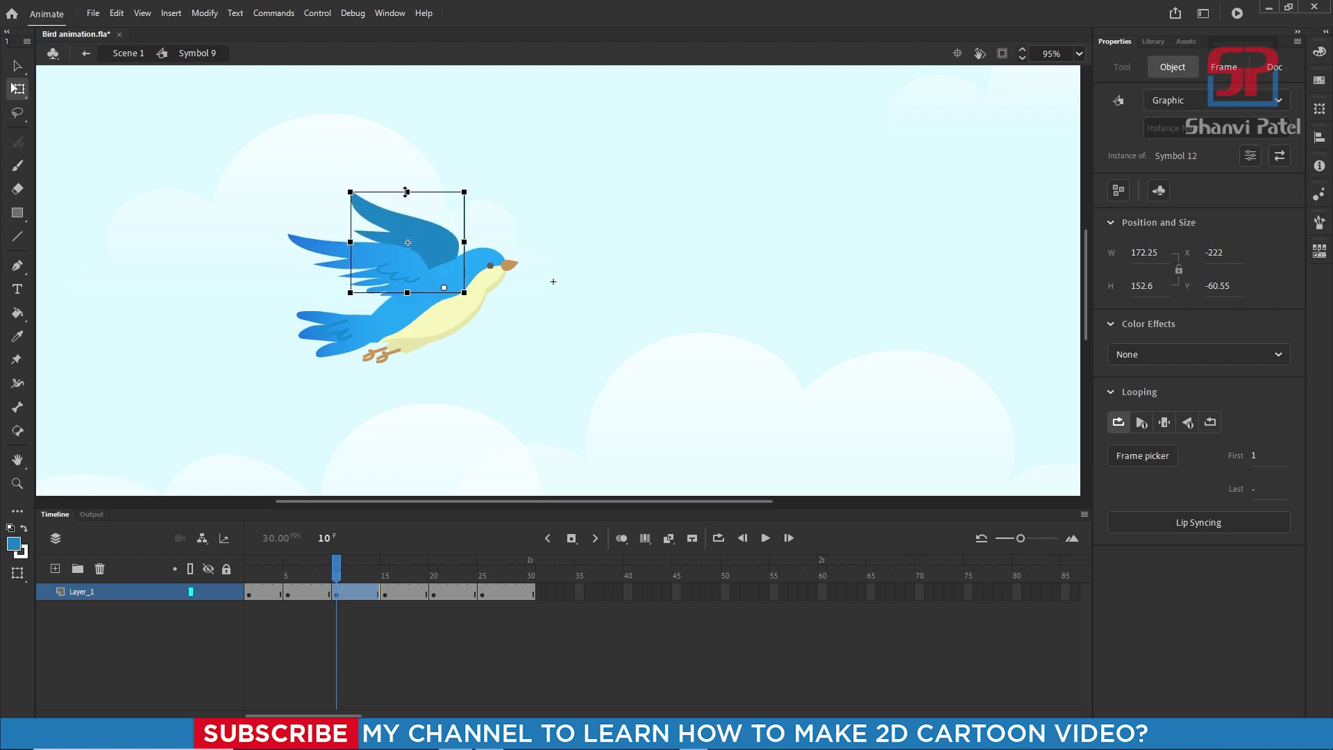
drag(406, 192, 407, 202)
Step: Shorten the front lowered wing to about 198 px tall at frame 15, narrow it, and rotate its tip toward the tail
drag(340, 568, 390, 580)
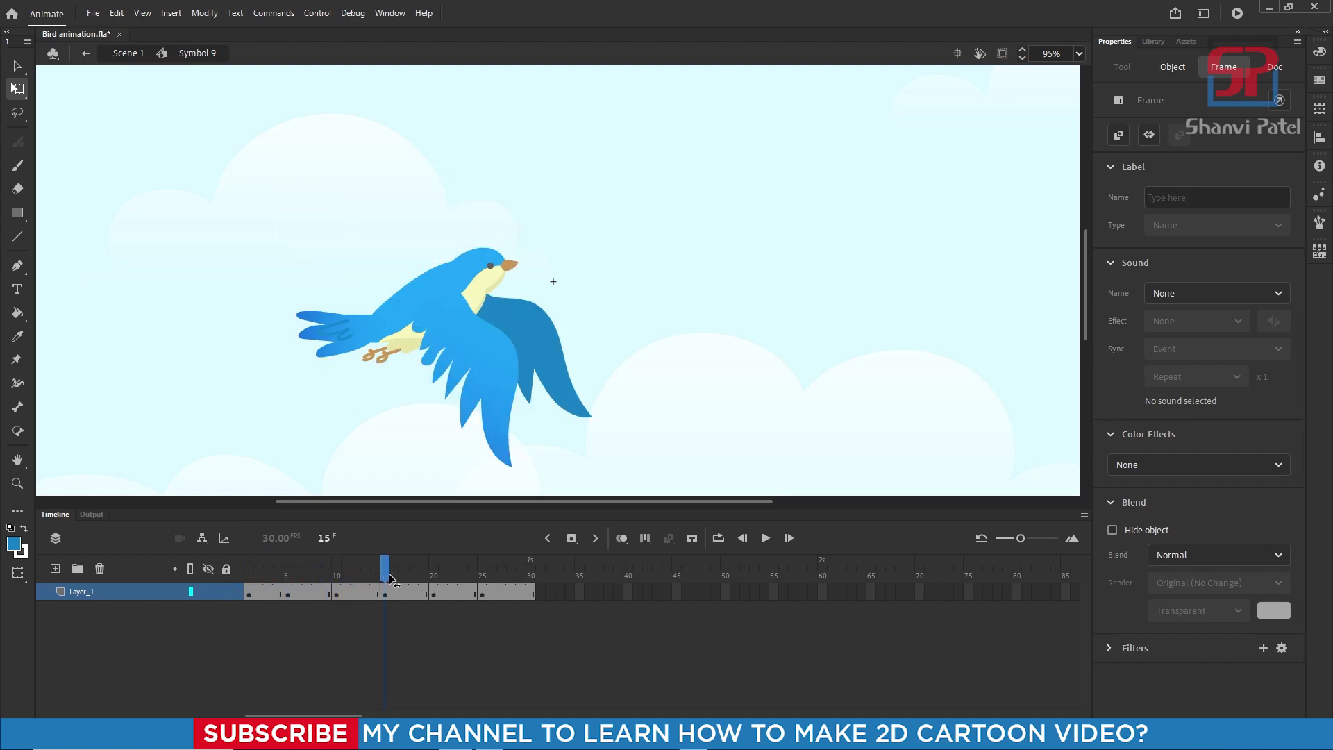
click(497, 393)
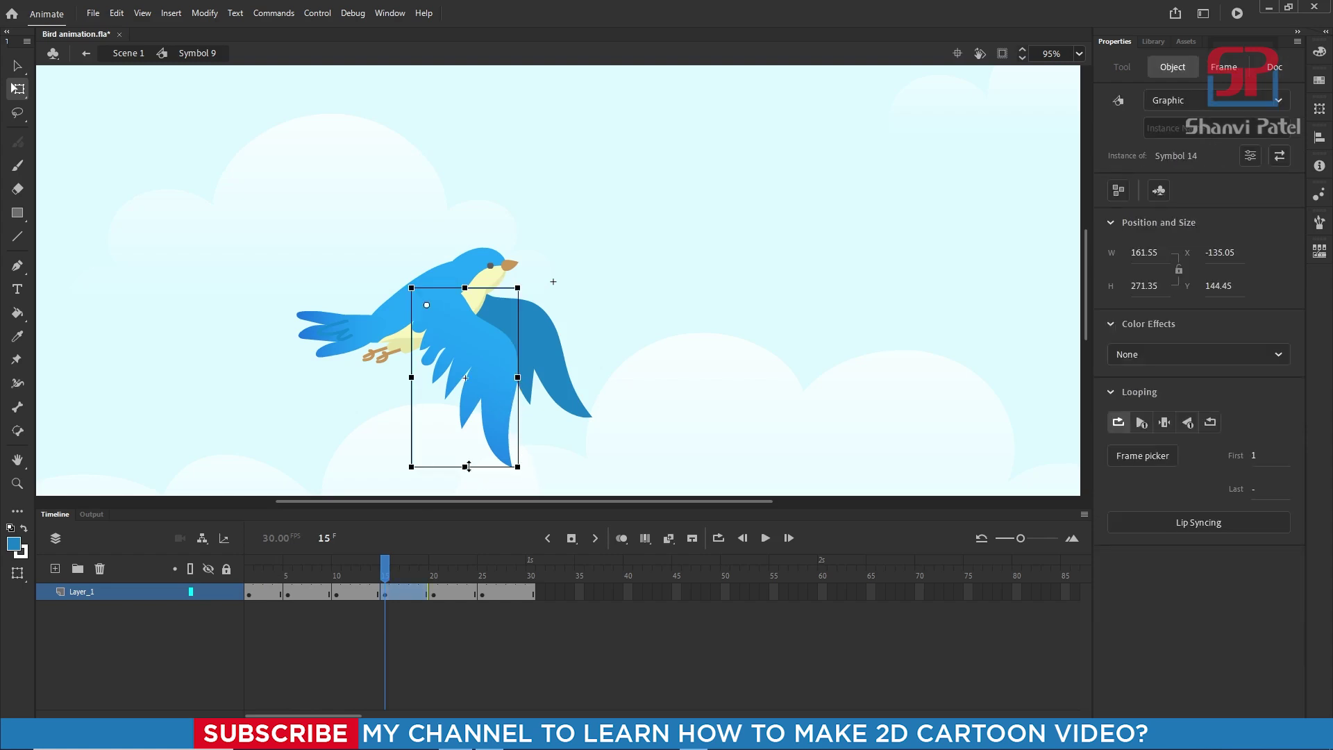
drag(464, 469, 465, 423)
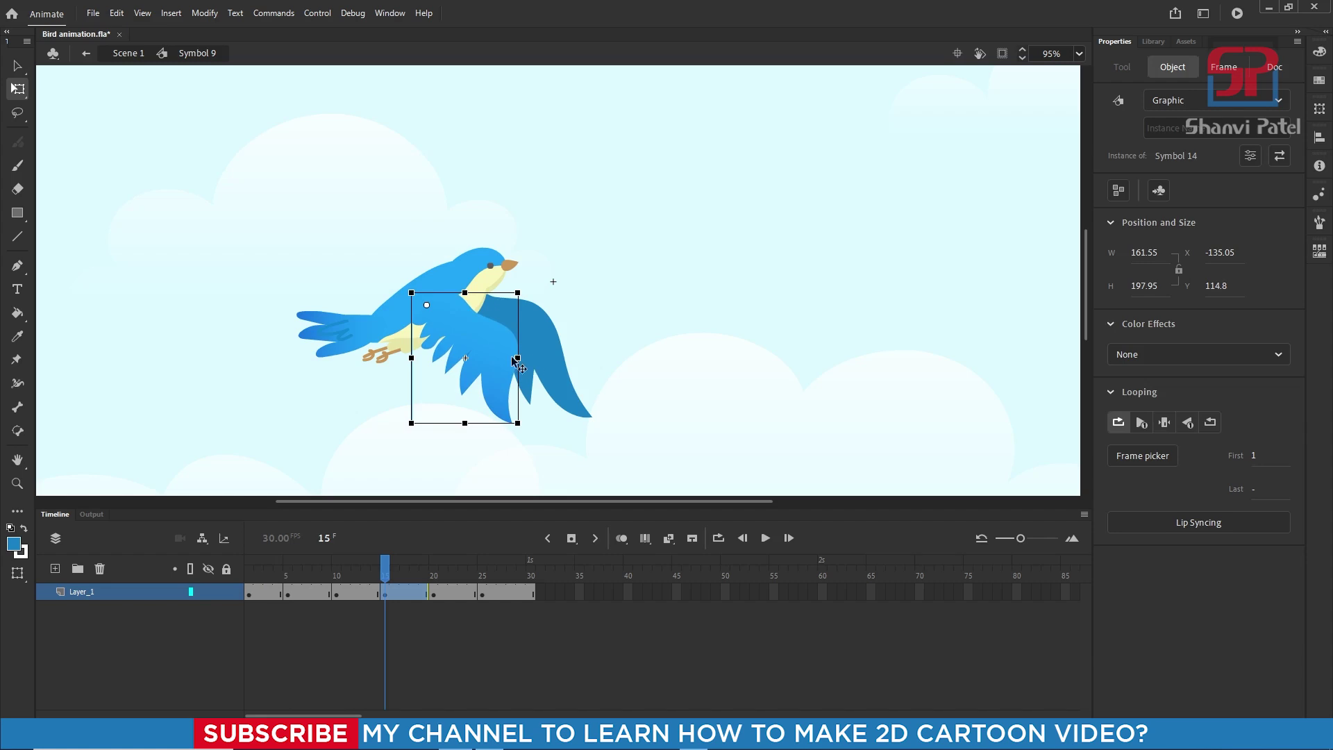
drag(516, 358, 485, 358)
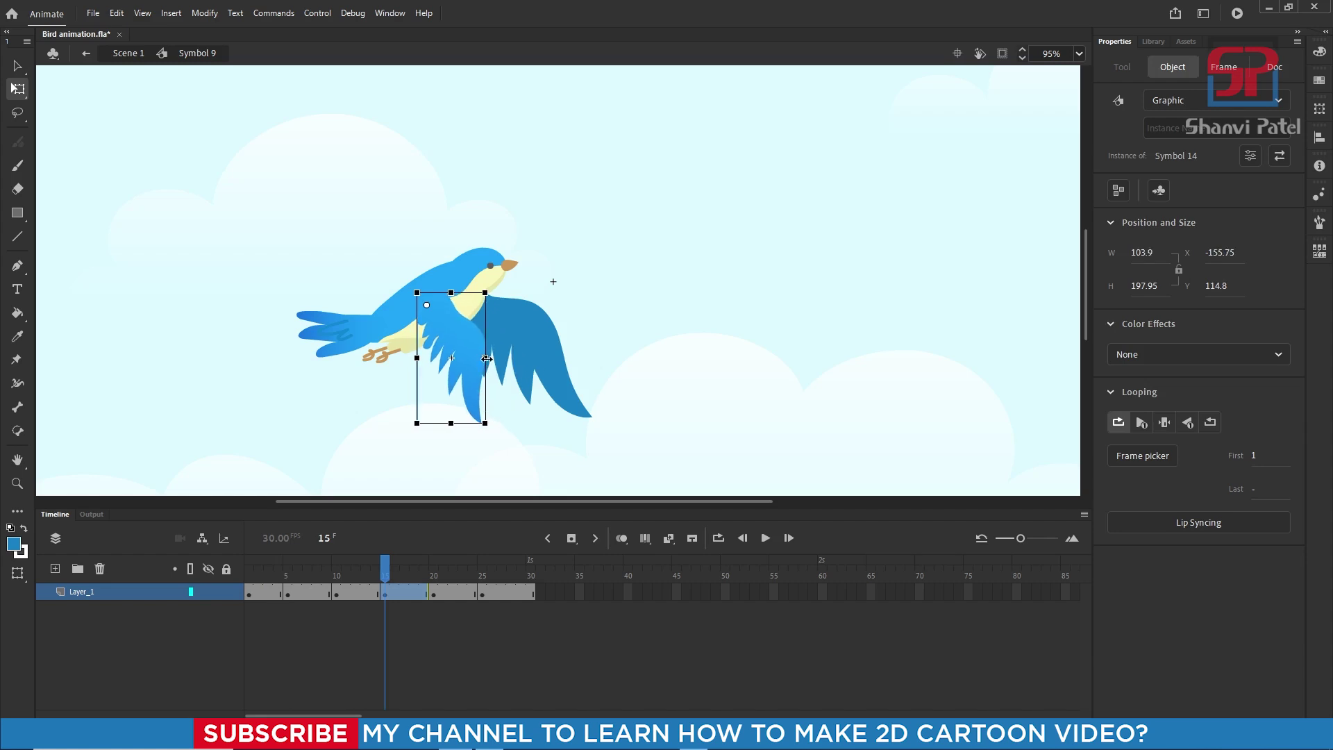
drag(486, 359, 505, 358)
drag(514, 429, 468, 443)
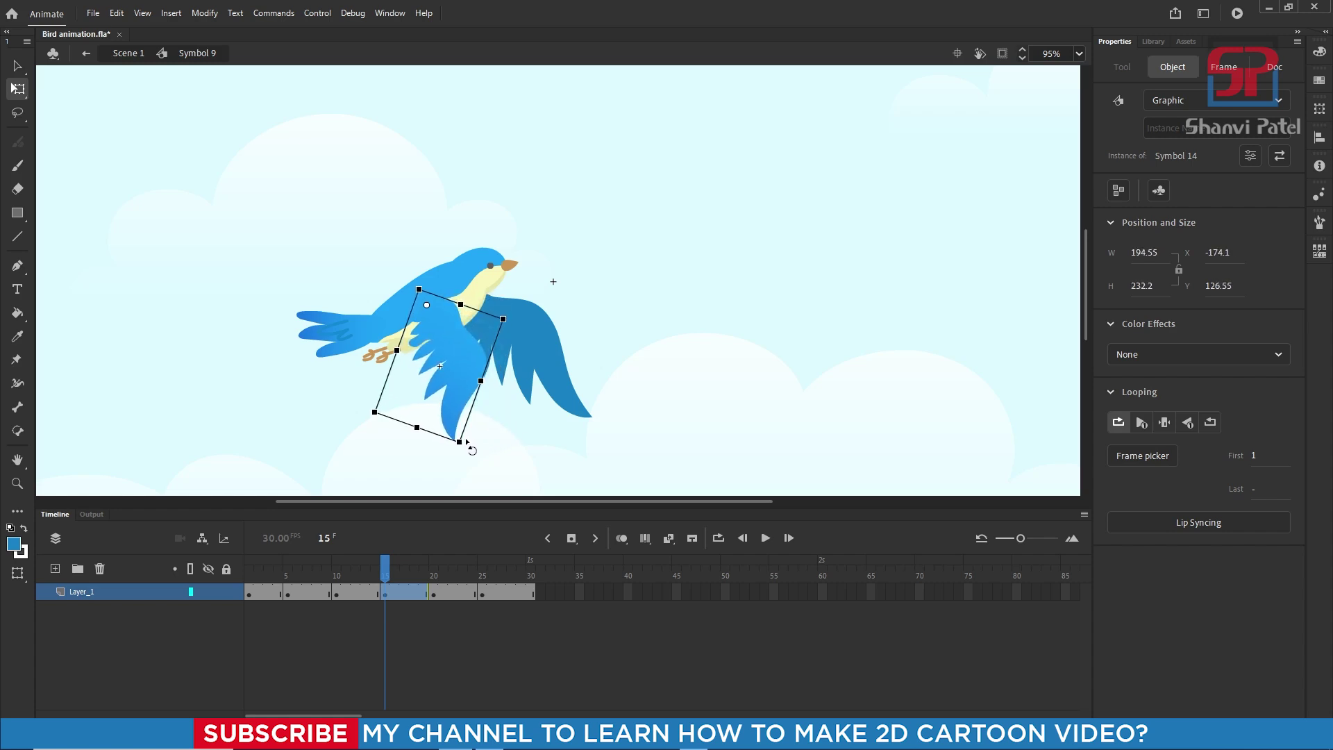
Step: Narrow the rear lowered wing to about 157 px wide at frame 15 and rotate its tip back toward the body
click(559, 361)
drag(595, 351, 547, 352)
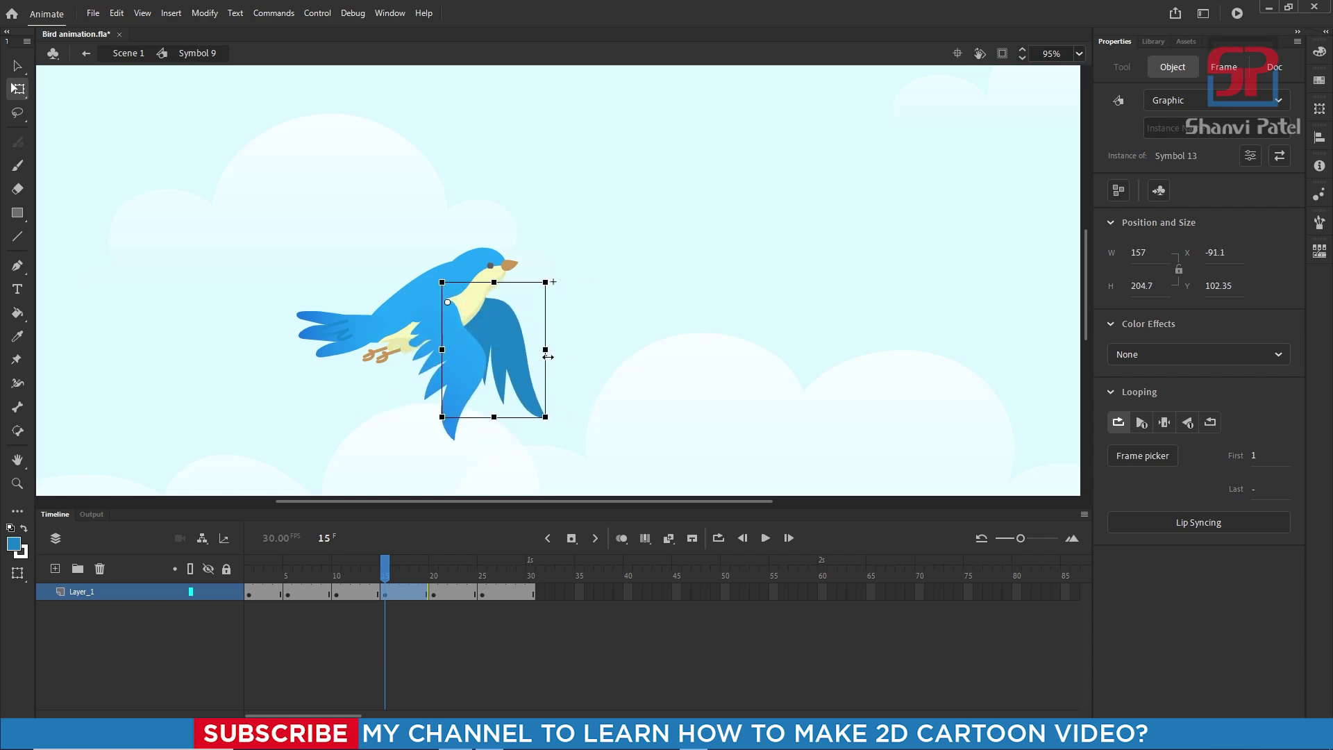
drag(558, 423, 520, 432)
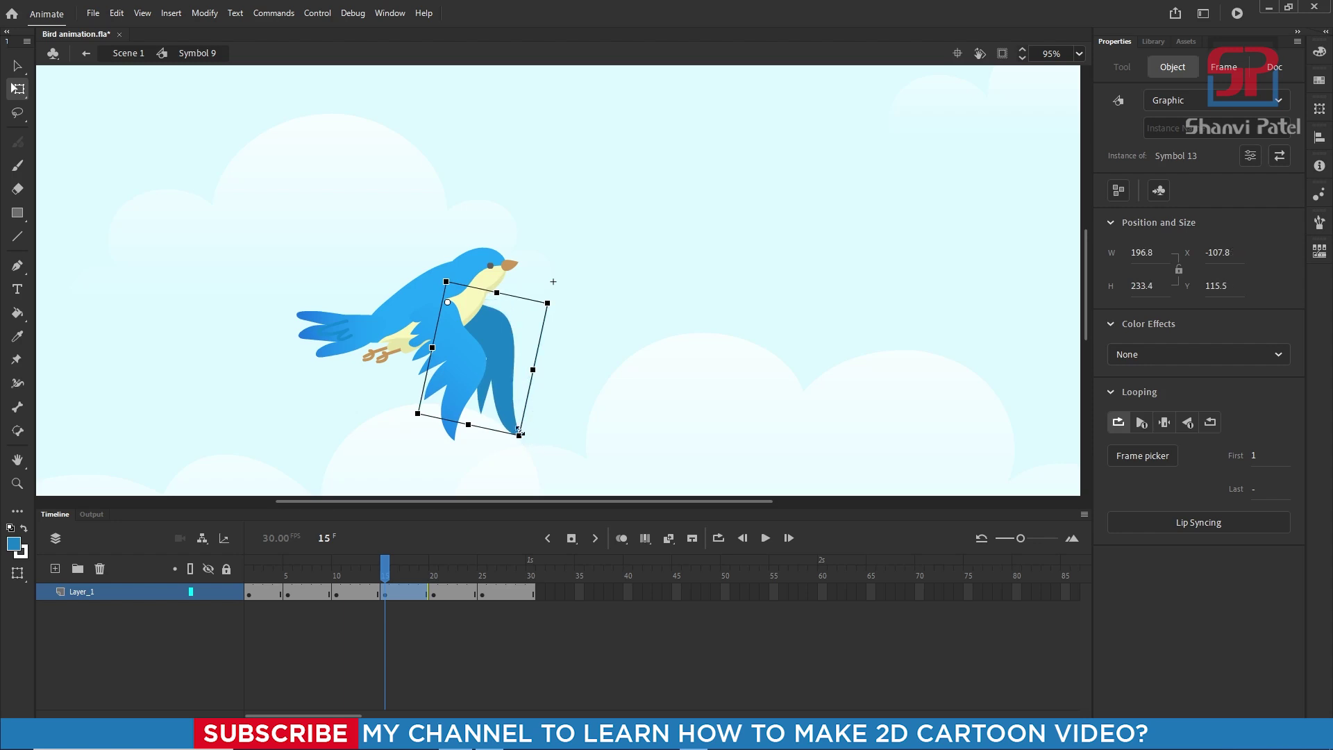
Step: Narrow both the front and rear lowered wings further at frame 15
mouse_move(386, 563)
mouse_down()
mouse_move(330, 566)
mouse_move(385, 568)
mouse_up()
click(468, 348)
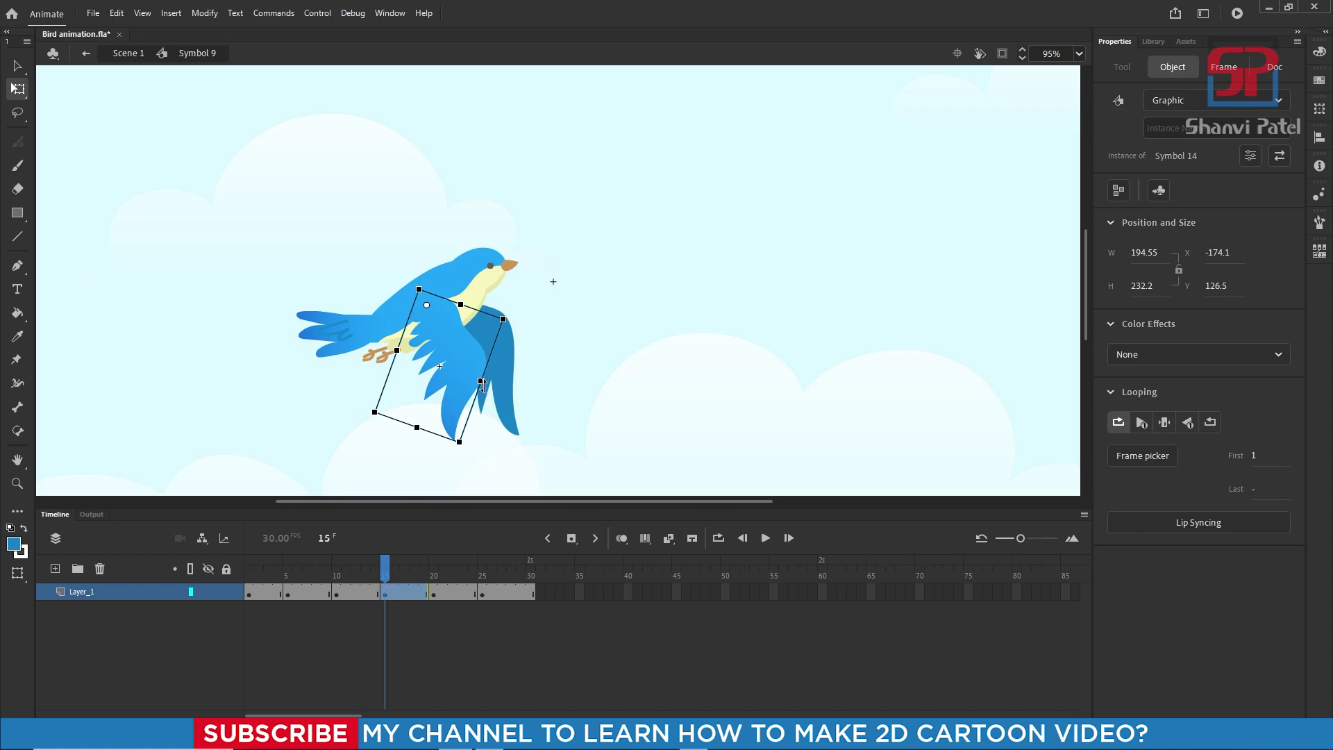
drag(483, 385, 533, 378)
click(525, 387)
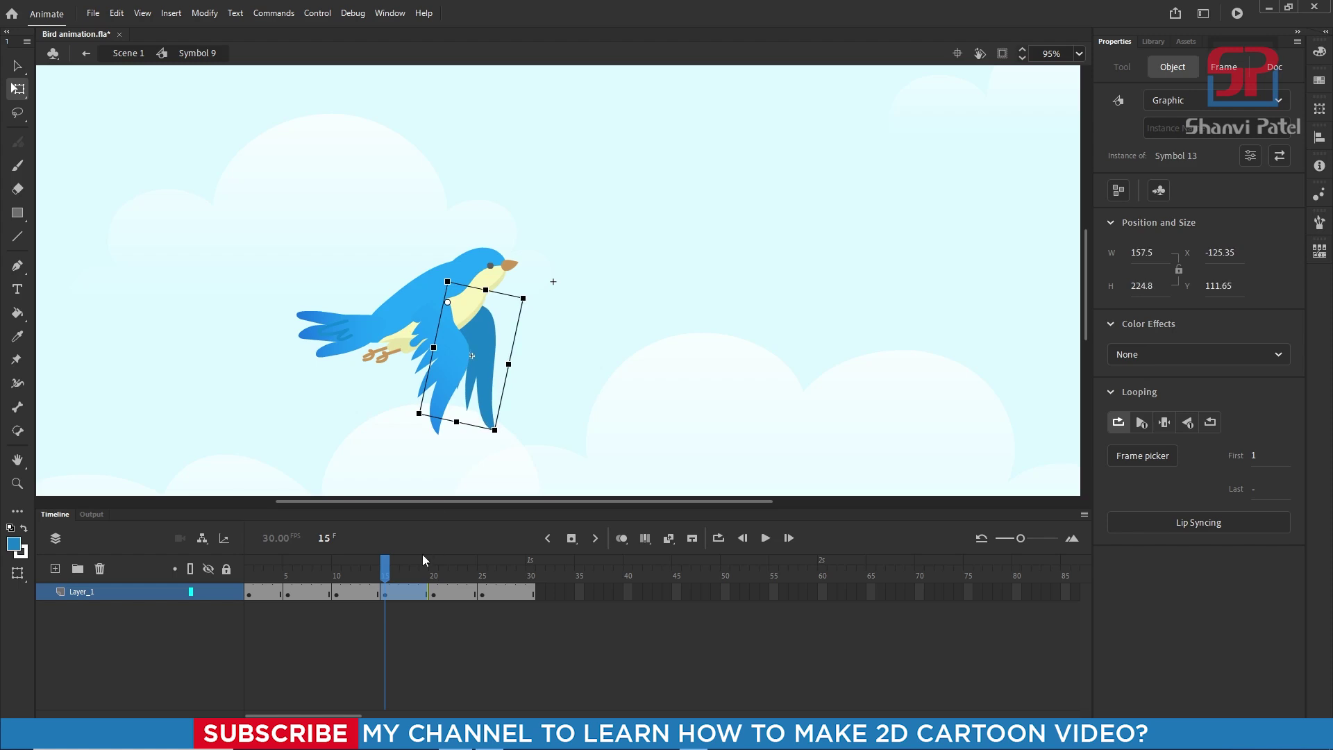
Step: Shorten the front lowered wing to about 229 px tall at frame 20, narrow it slightly, and rotate its tip toward the tail
drag(385, 562, 436, 580)
click(499, 376)
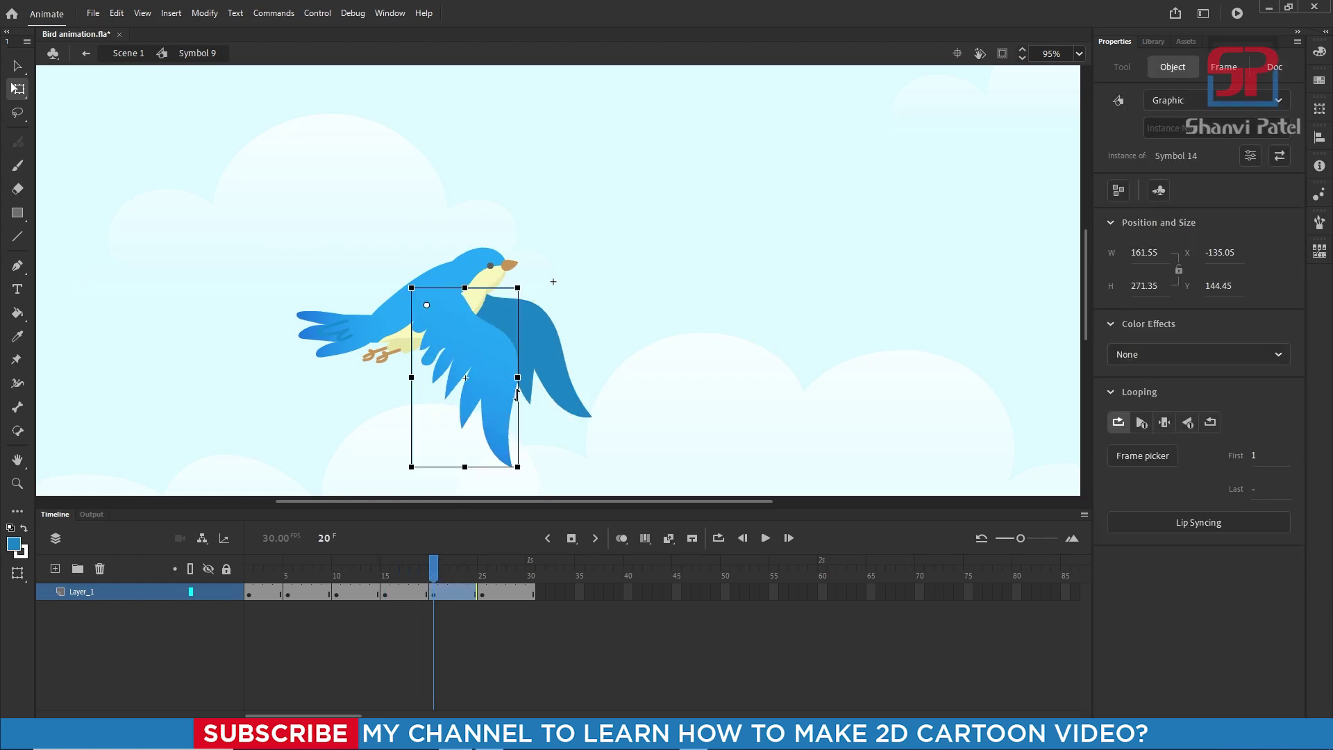
drag(464, 467, 464, 442)
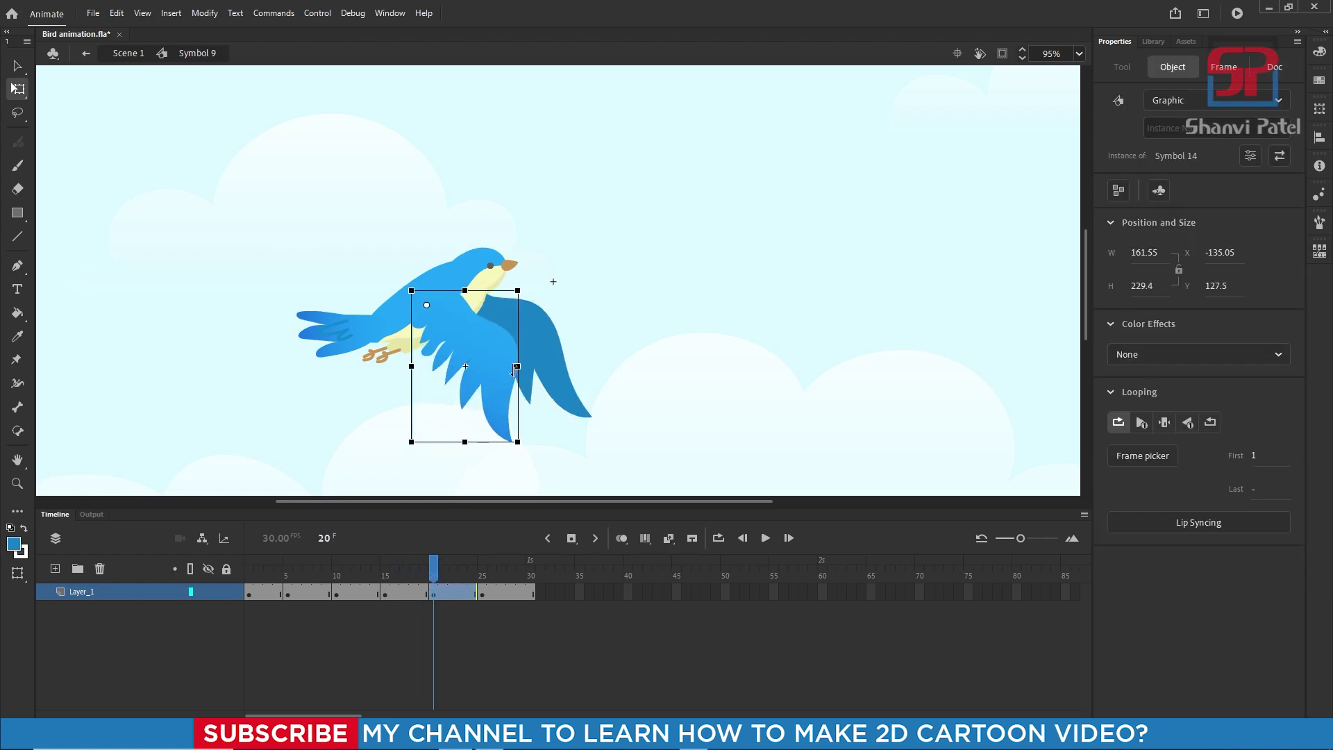
drag(518, 366, 500, 366)
drag(506, 446, 460, 460)
Step: Narrow the rear lowered wing at frame 20 and rotate its tip back toward the body
click(561, 356)
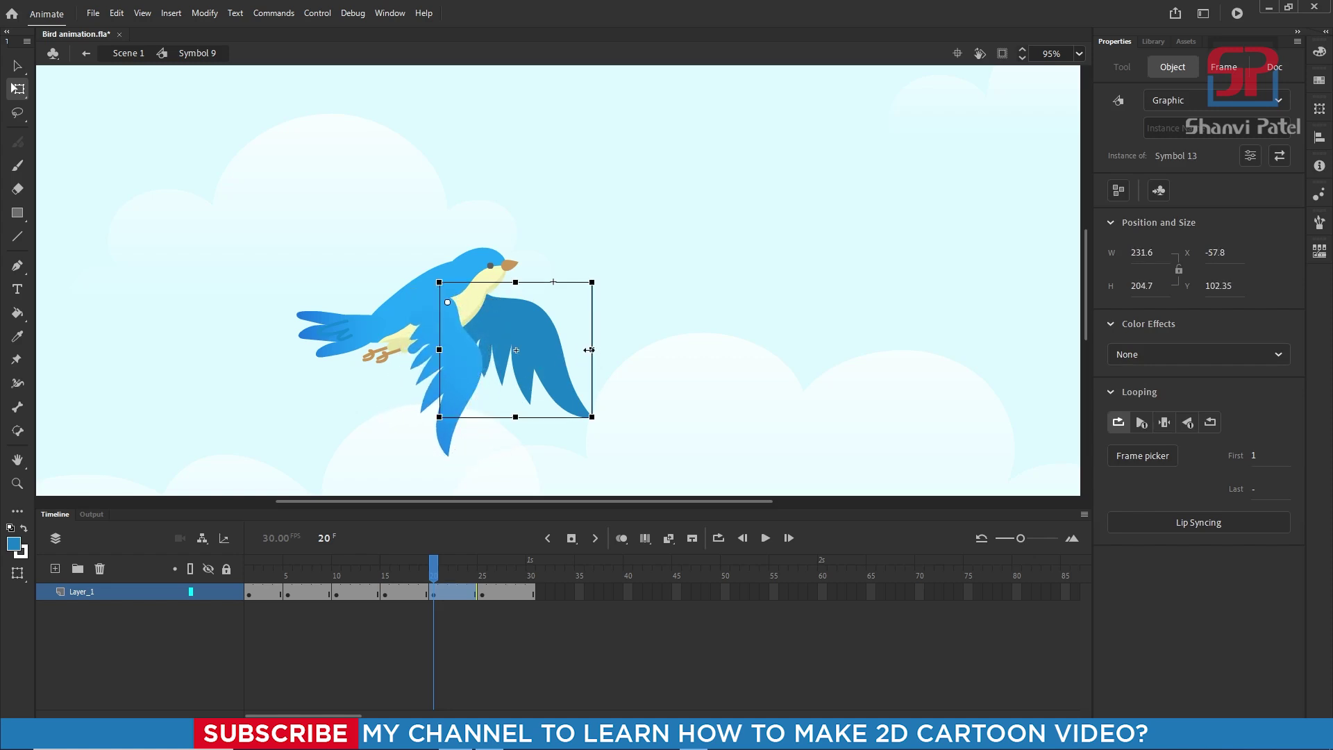
drag(589, 350, 527, 351)
drag(528, 425, 546, 370)
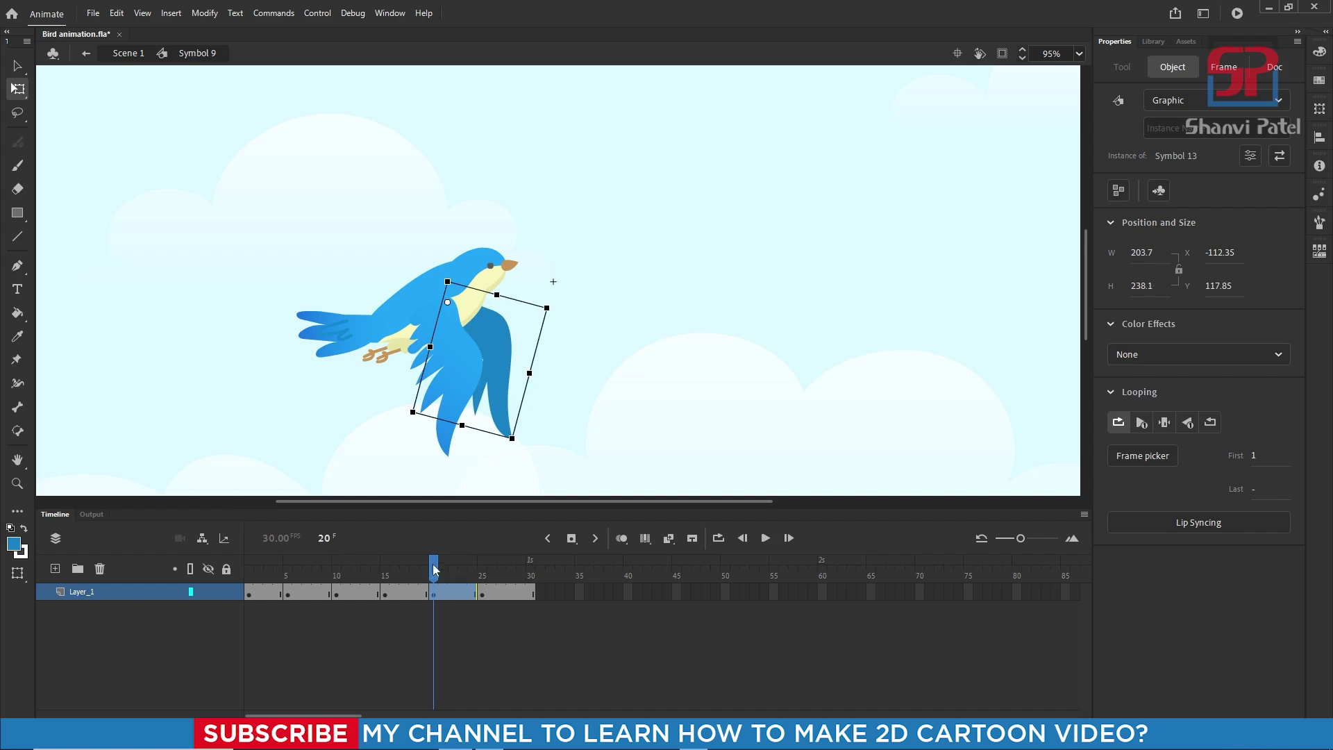
Step: Nudge the bird's body slightly down at frame 5, to about Y 36.85
drag(433, 563, 287, 591)
click(568, 302)
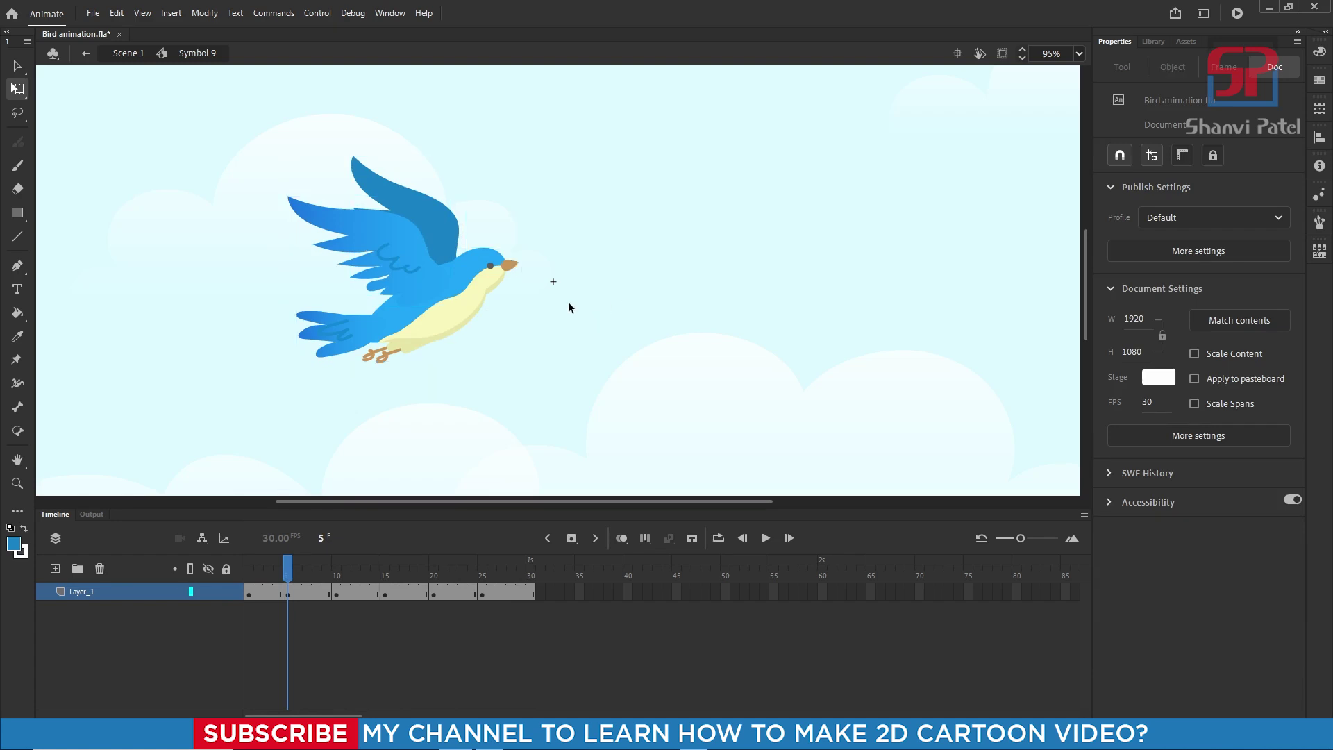
click(458, 306)
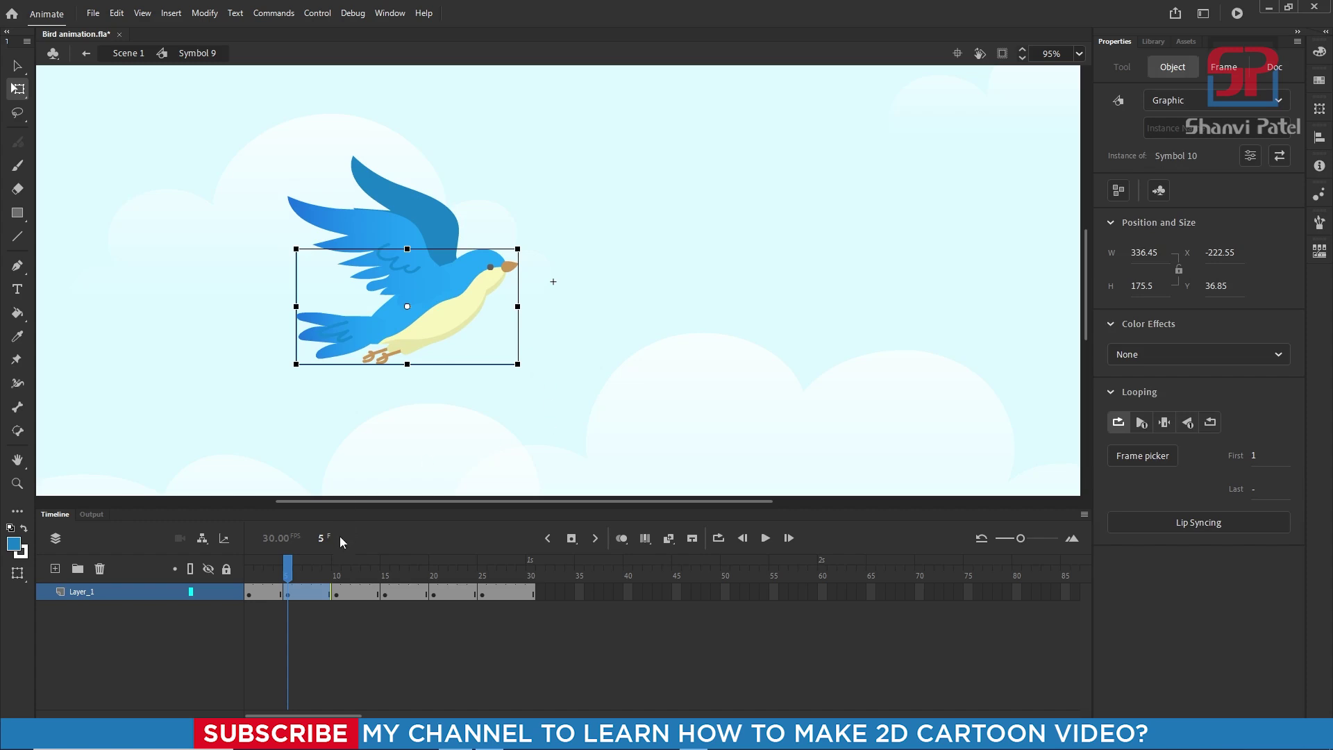
Step: Nudge the bird's body down a few pixels at frame 10
drag(292, 573, 336, 574)
click(473, 347)
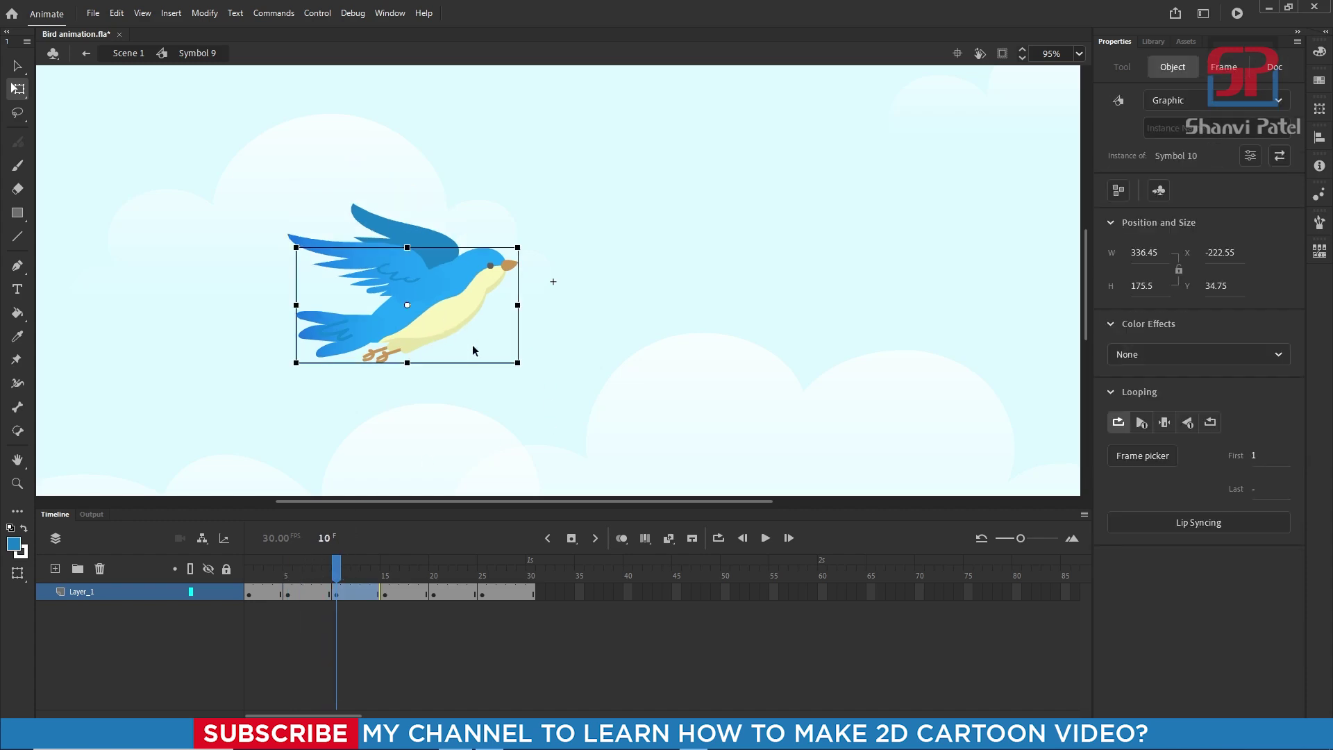
key(Down)
key(Down)
key(Down)
key(Down)
key(Down)
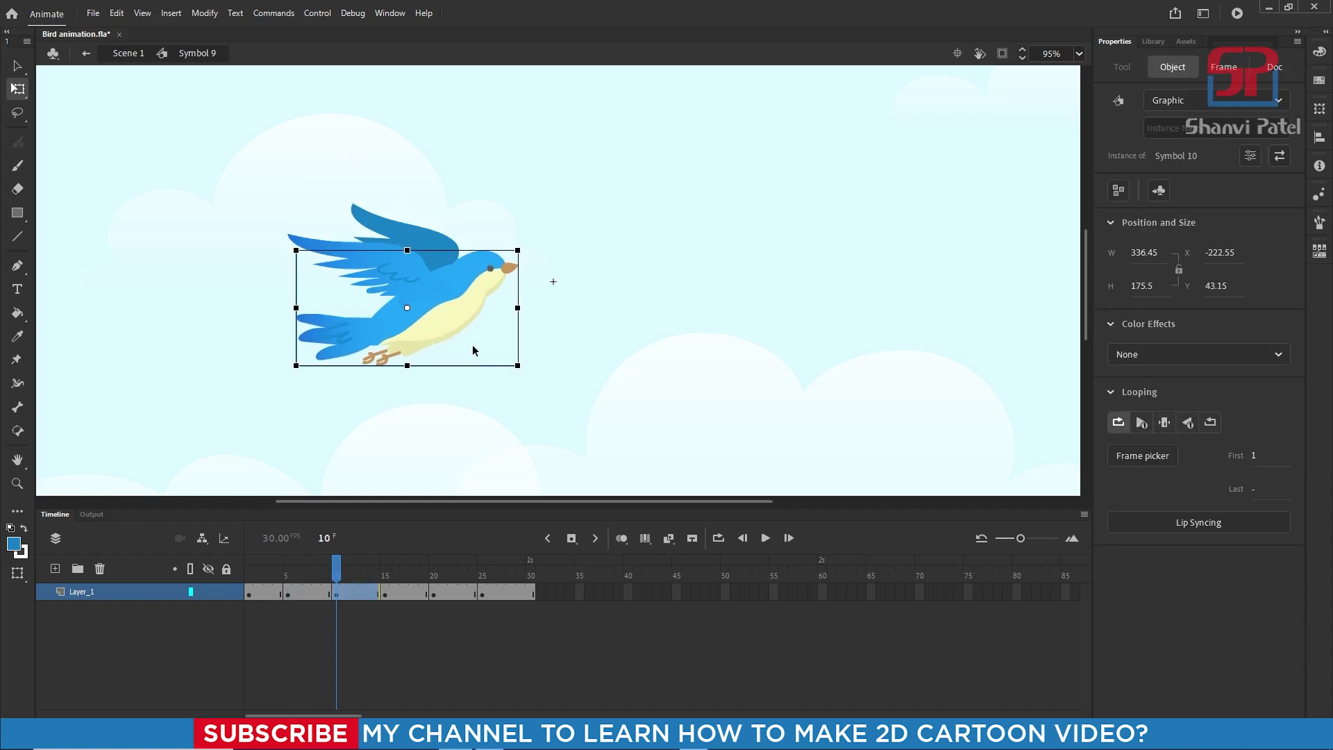
key(Up)
Step: Nudge the bird's body slightly up at frame 20, to about Y 32.65
drag(343, 566, 433, 554)
click(488, 272)
click(472, 273)
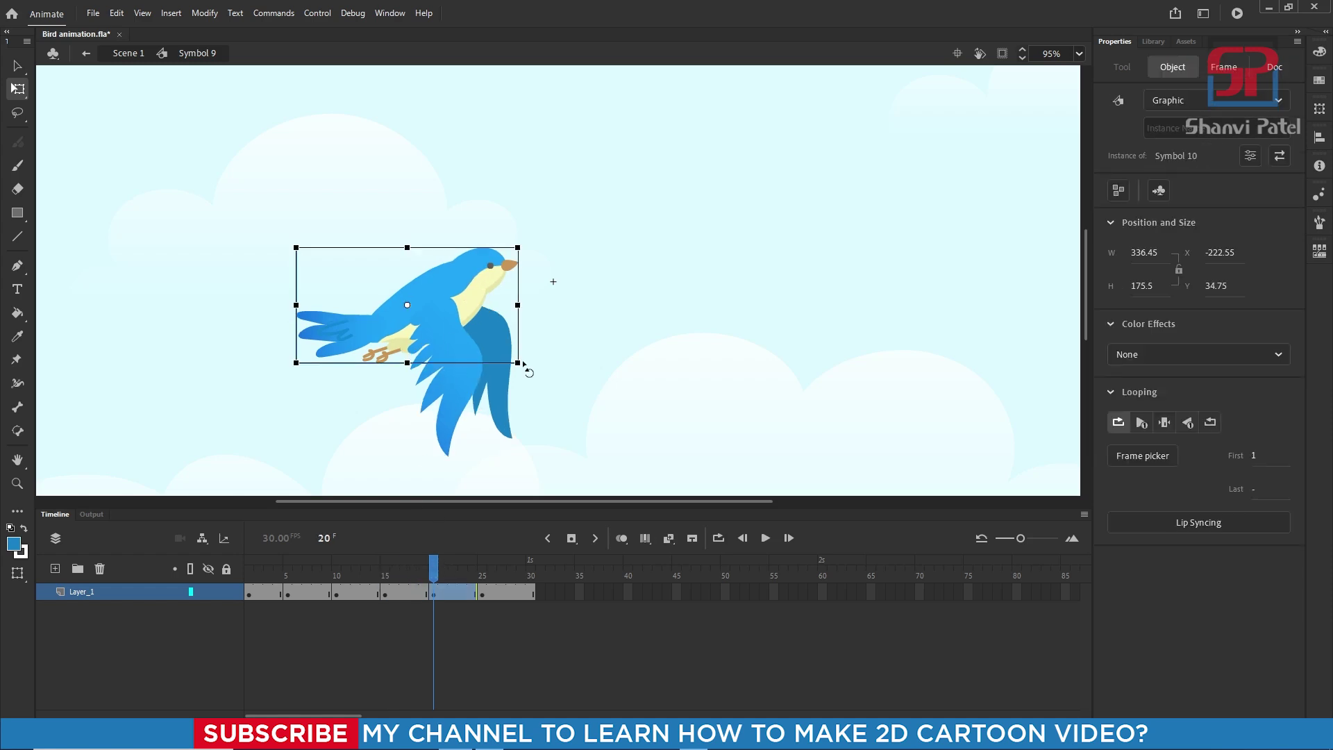
key(Up)
key(Up)
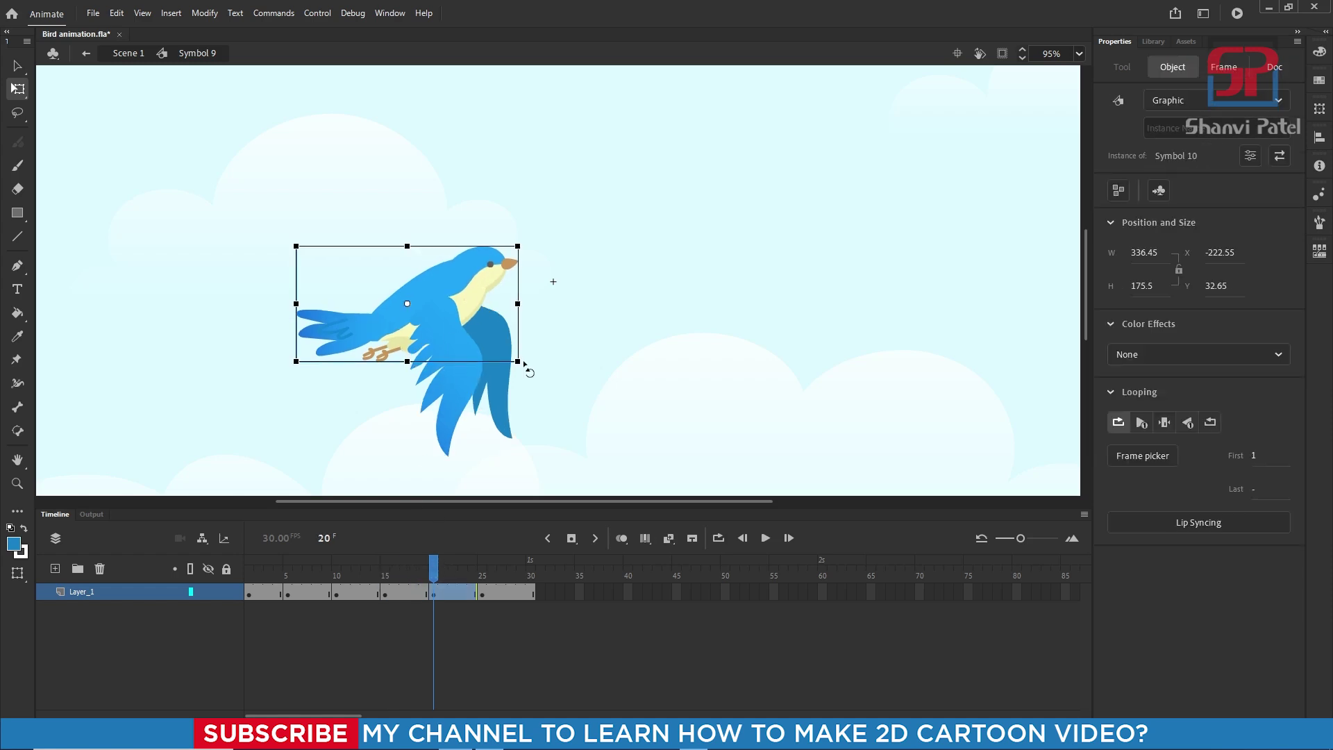
Step: Return to Scene 1 and play back the bird's wing flap from the first frame
drag(477, 564, 508, 577)
key(Return)
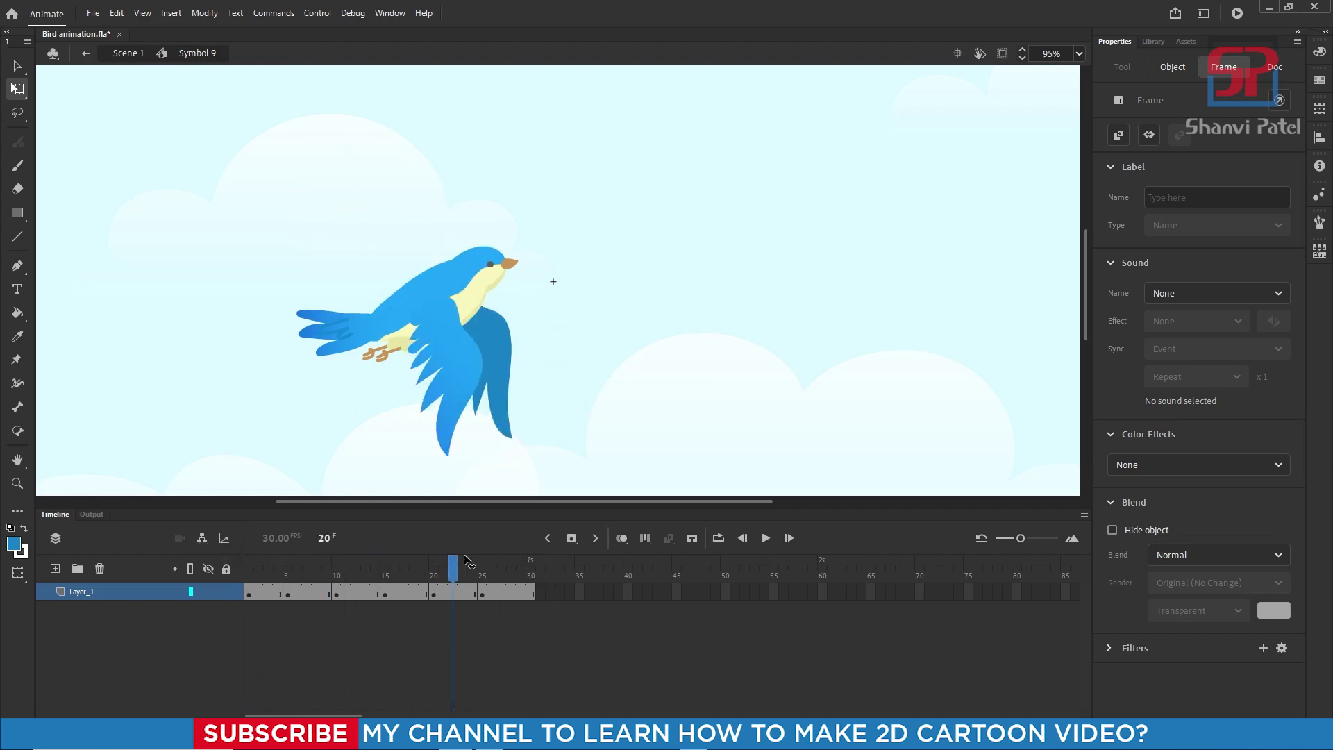
double_click(649, 323)
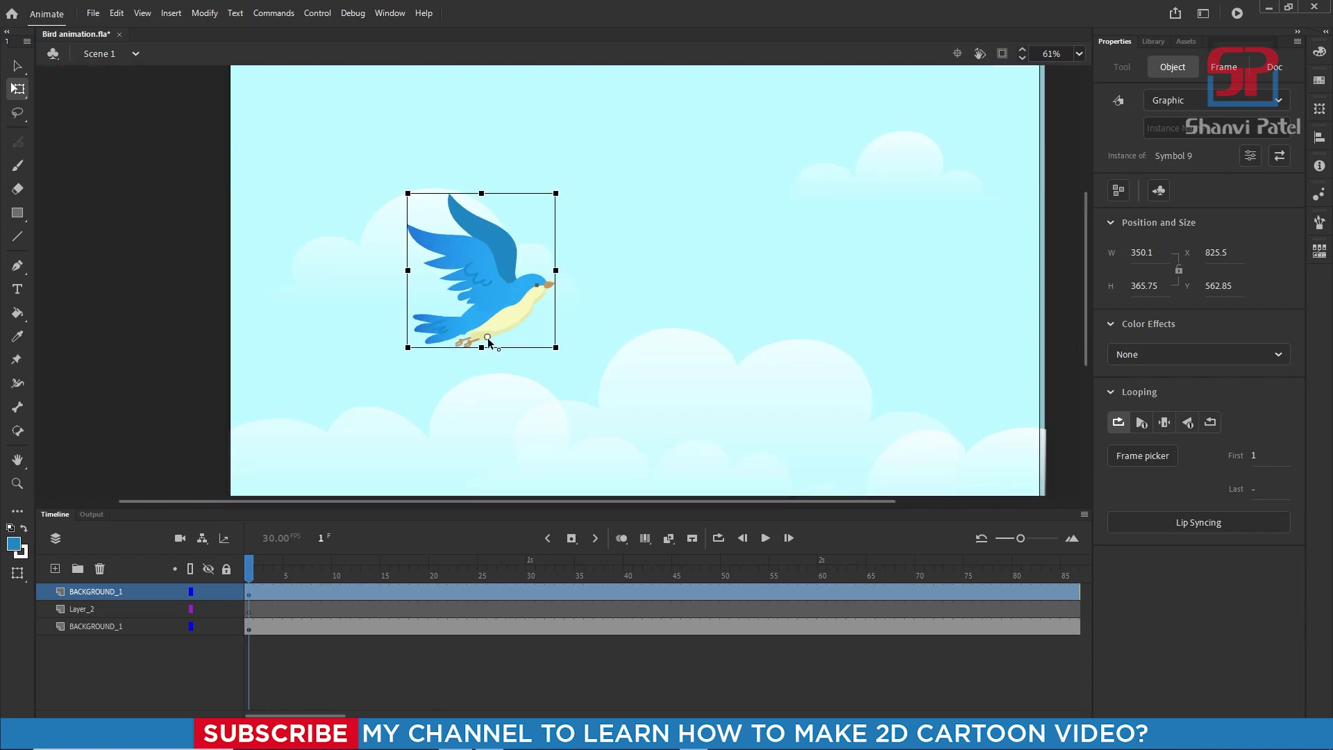
drag(271, 566, 160, 555)
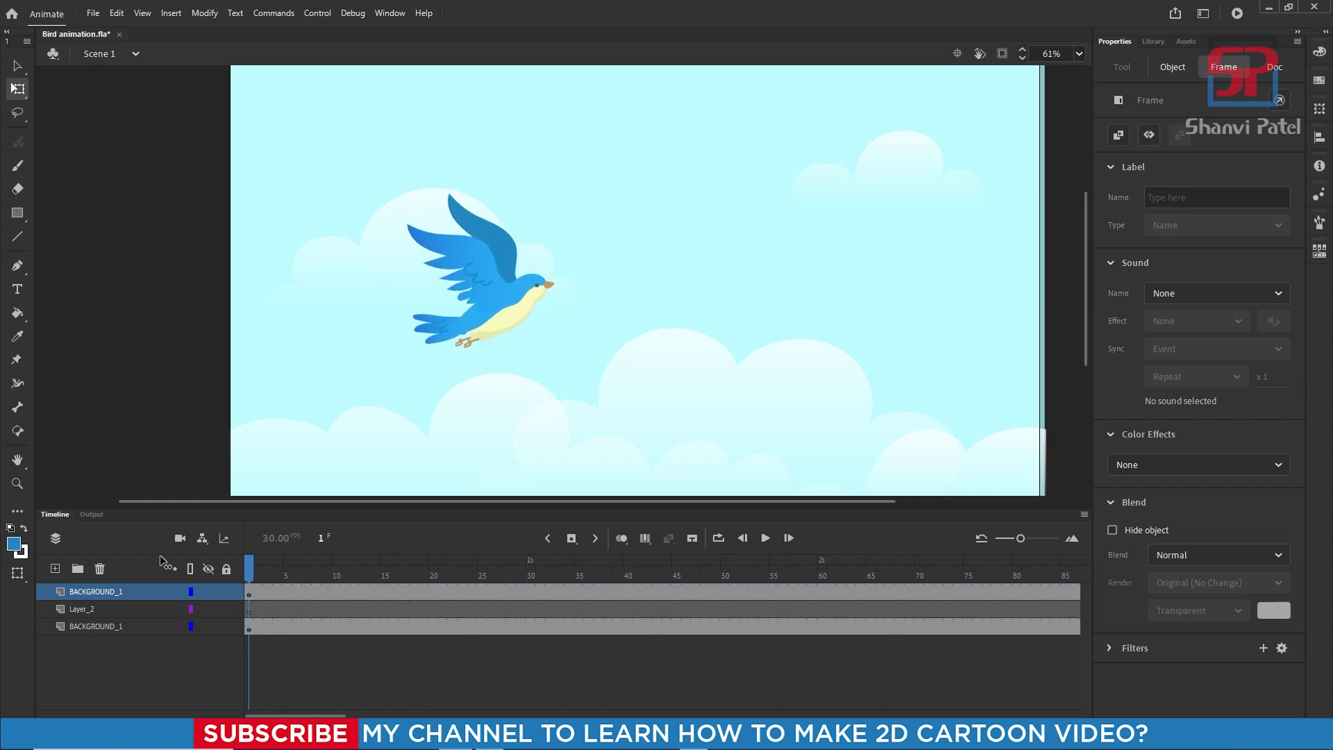
click(765, 539)
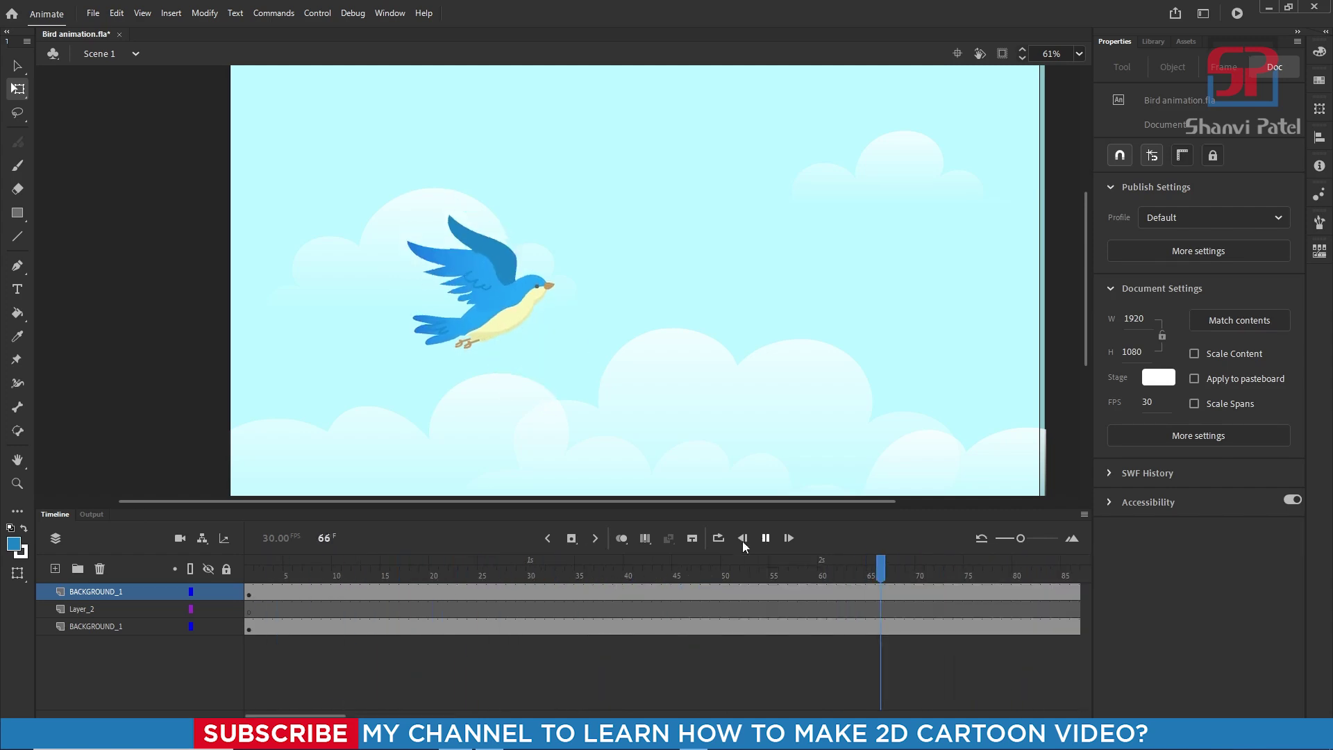
key(Return)
drag(300, 573, 3, 574)
Step: Replace the empty Layer_2 with a new layer between the two BACKGROUND_1 layers and paste a copy of the bird at frame 1
click(484, 310)
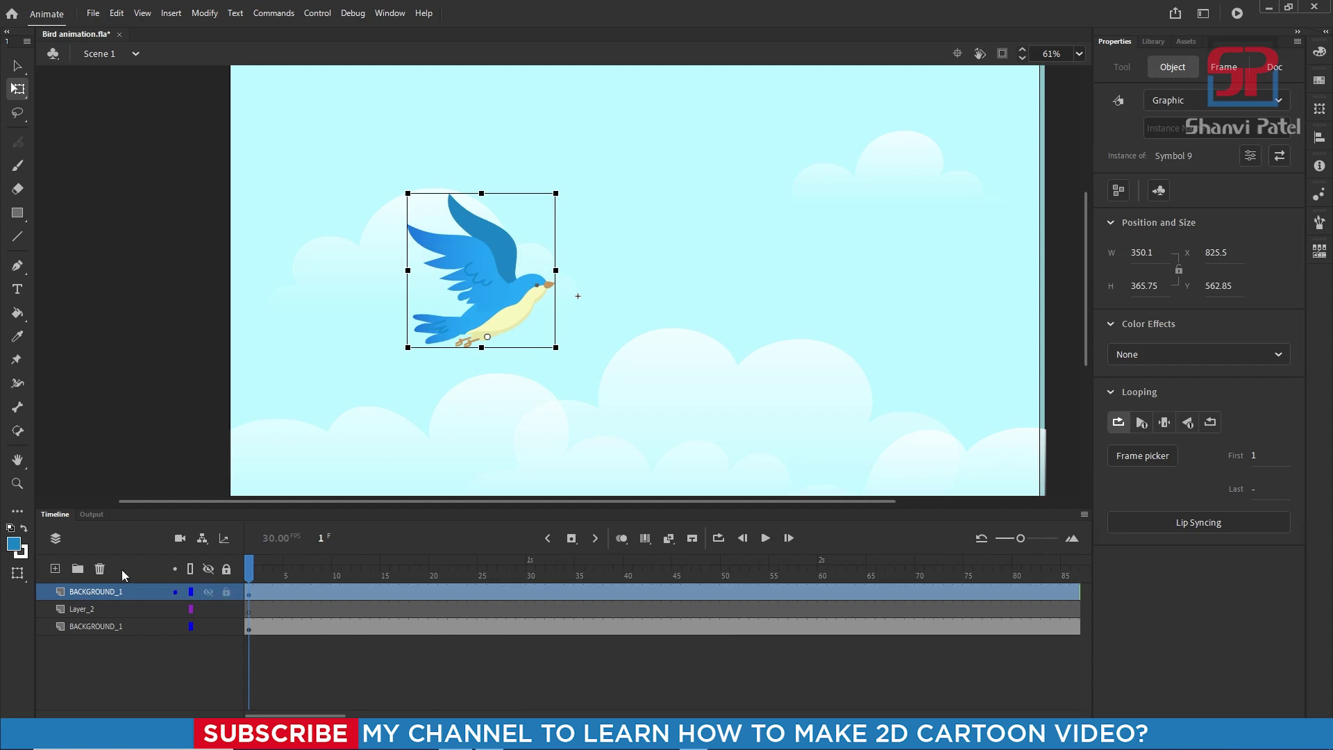
click(90, 609)
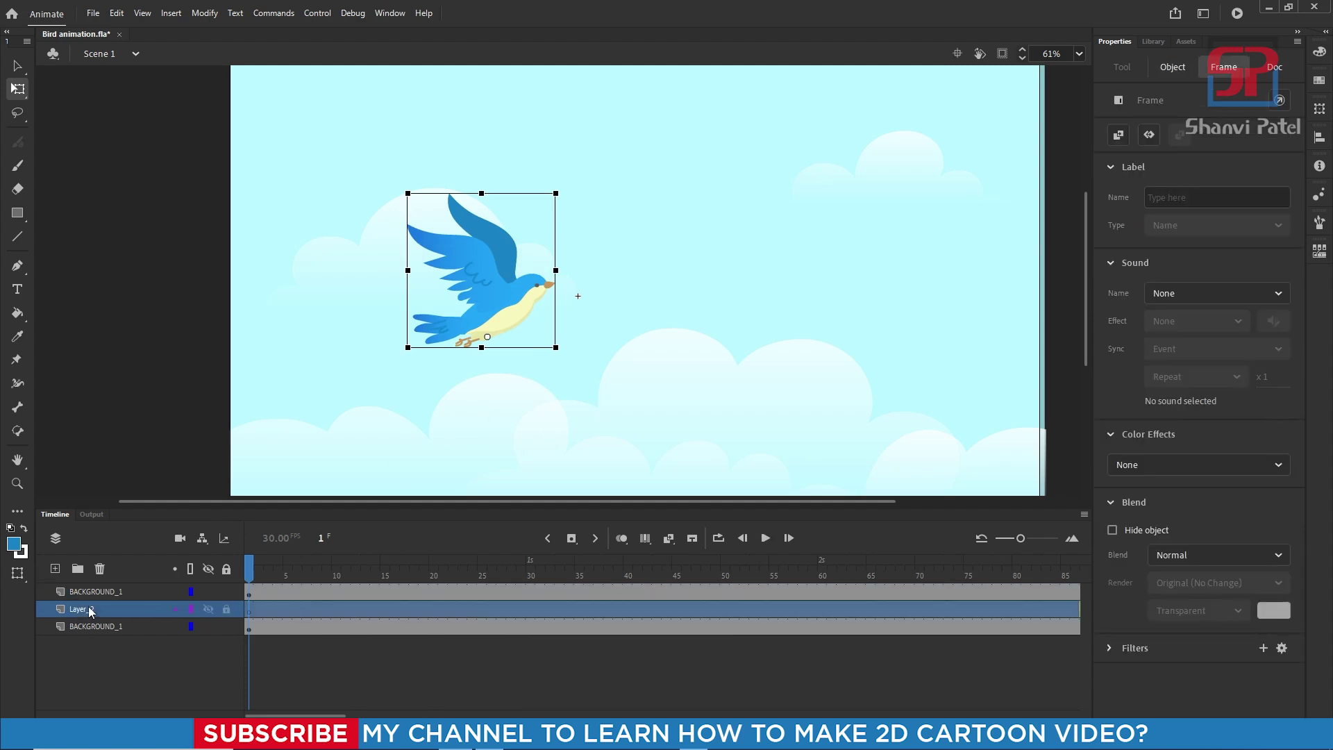
click(99, 569)
click(54, 569)
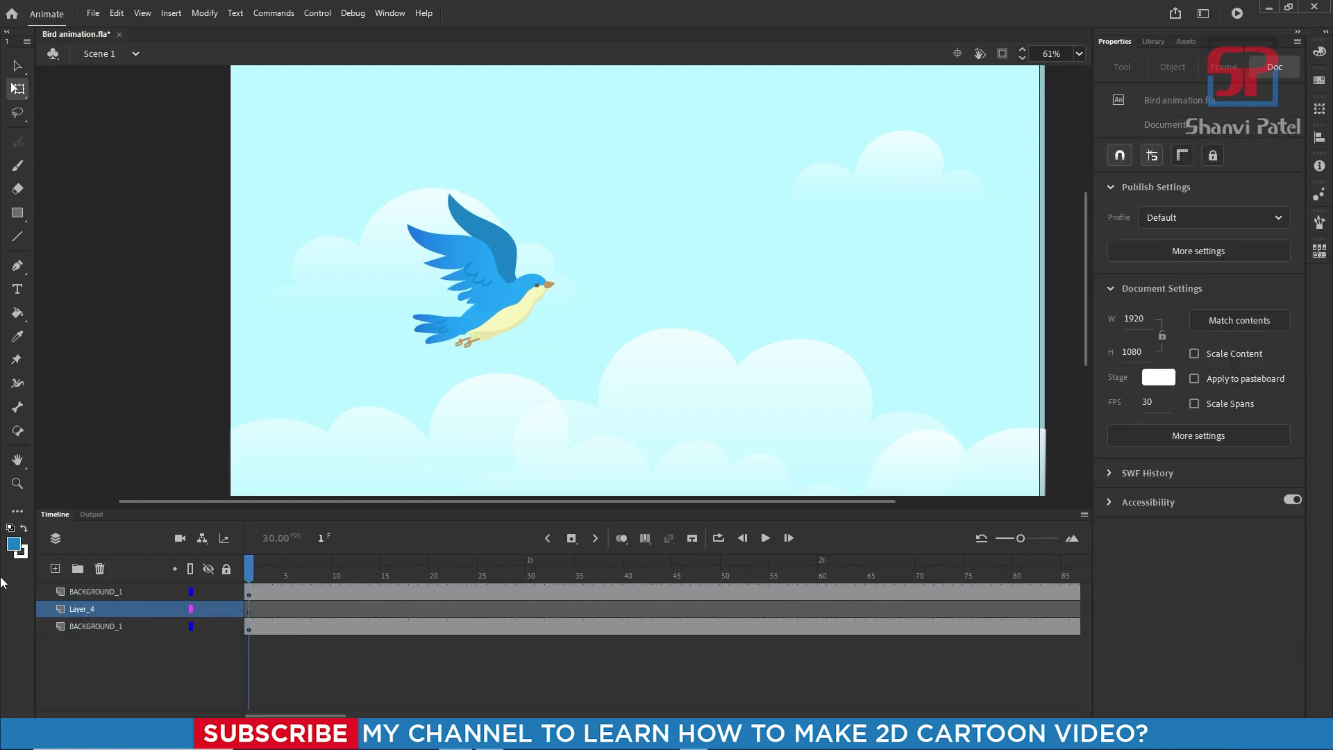
click(249, 610)
key(ctrl+v)
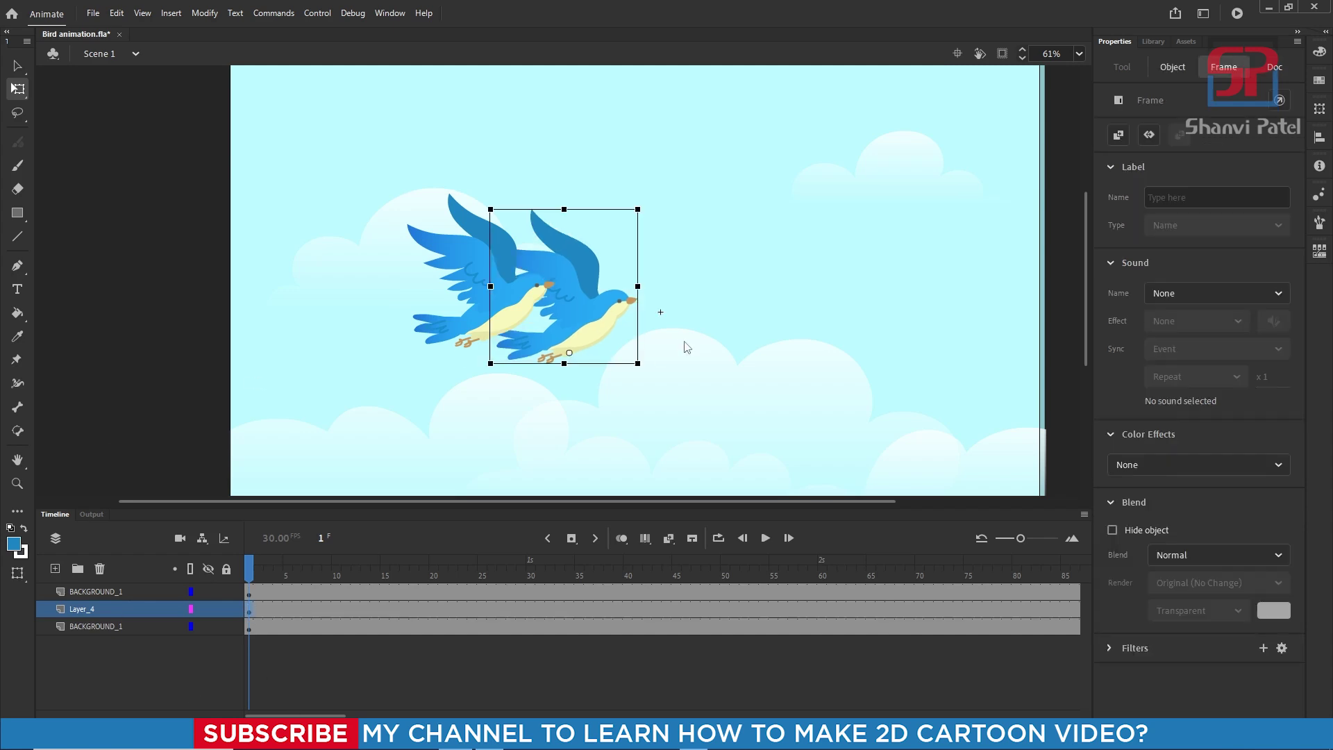
Step: Scale the copied bird to about 271 px wide, place it above and ahead of the original, and start its loop at frame 5
drag(579, 305, 668, 245)
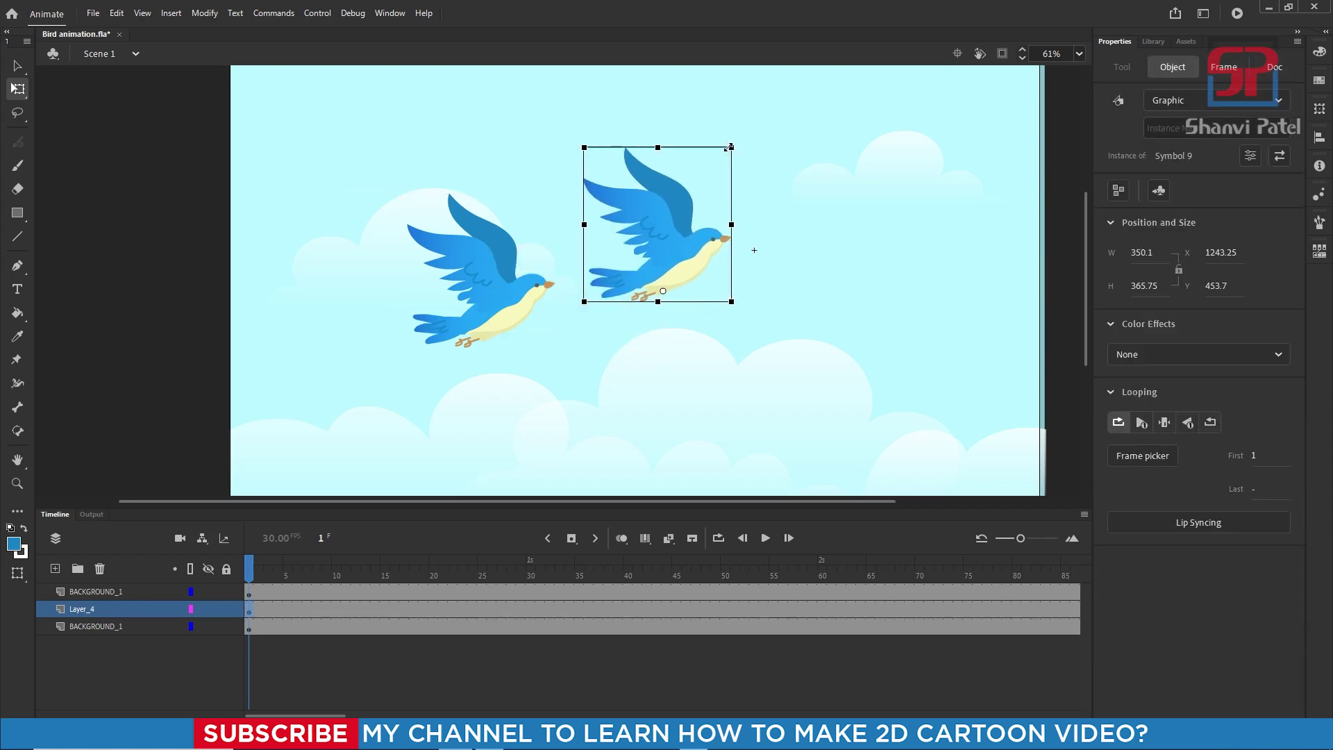
drag(731, 148, 717, 179)
drag(668, 244, 634, 198)
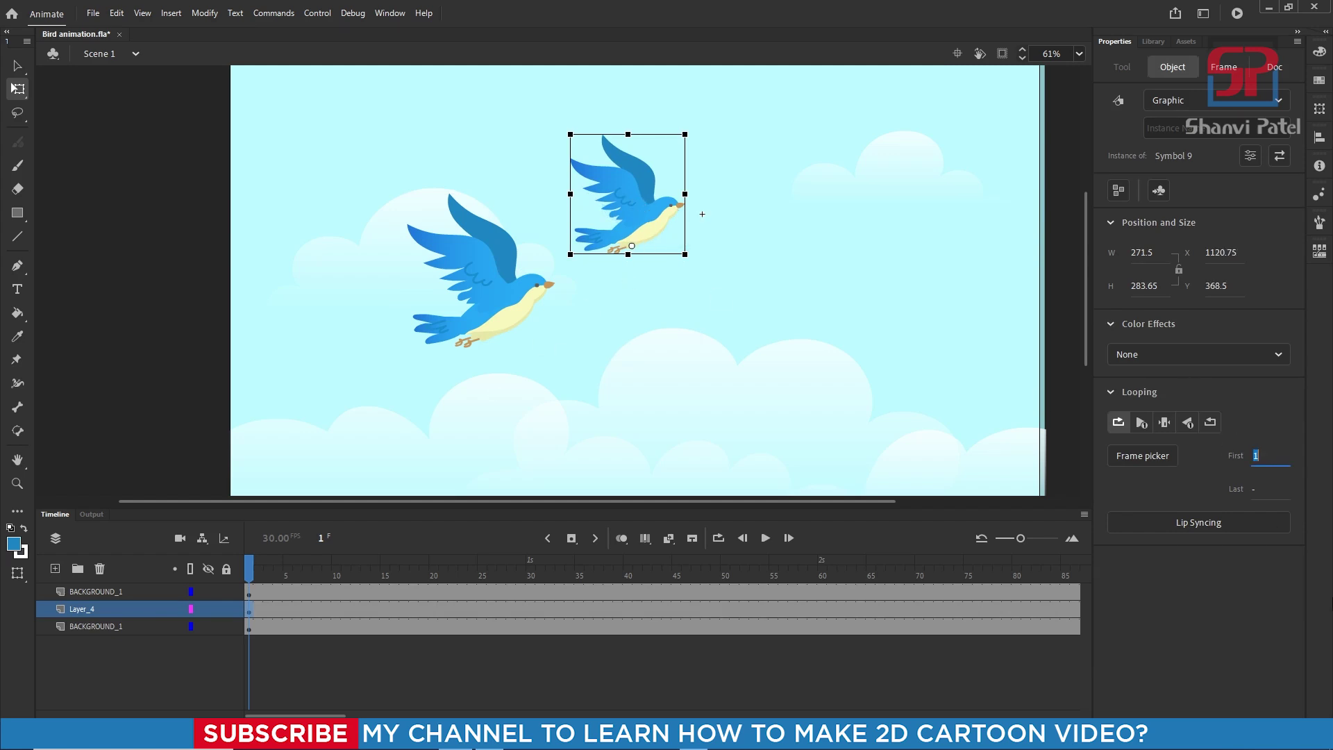
text(5)
key(Return)
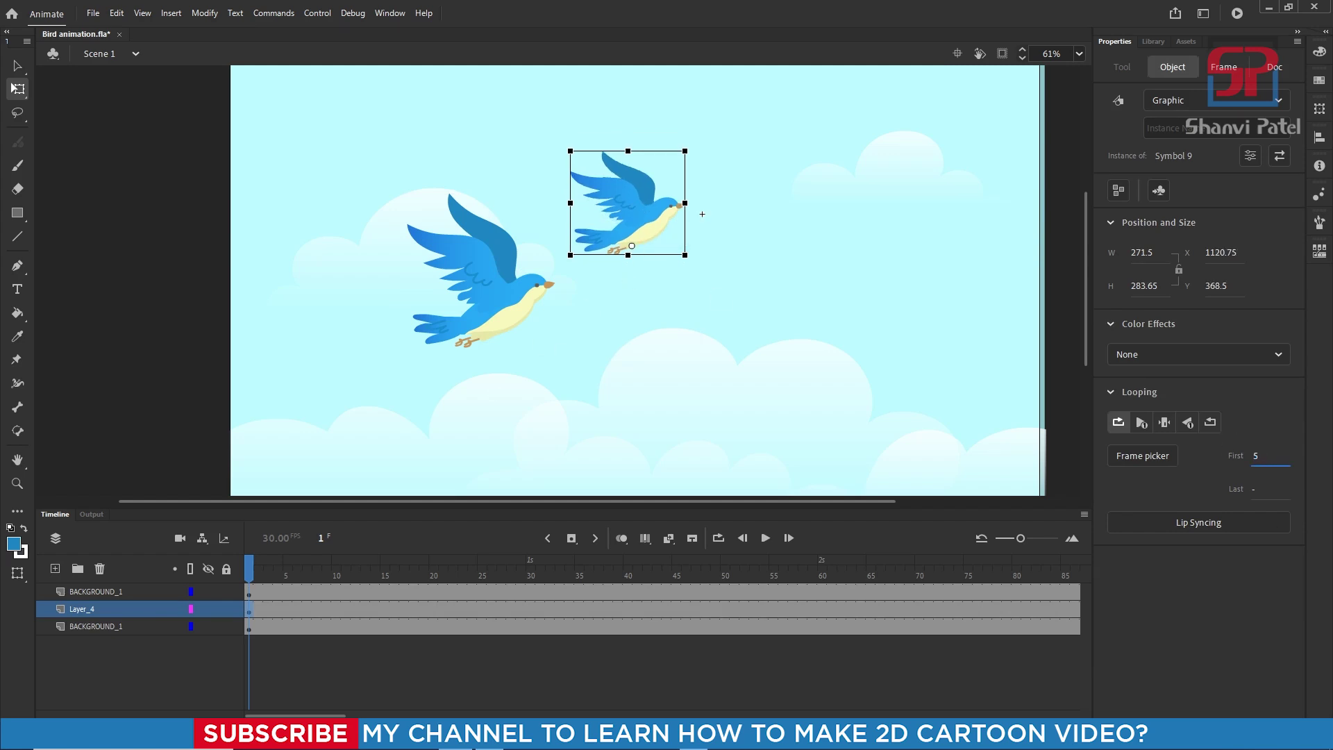
Step: Add a new layer above the original bird's layer and paste another copy of the bird at frame 1
click(476, 283)
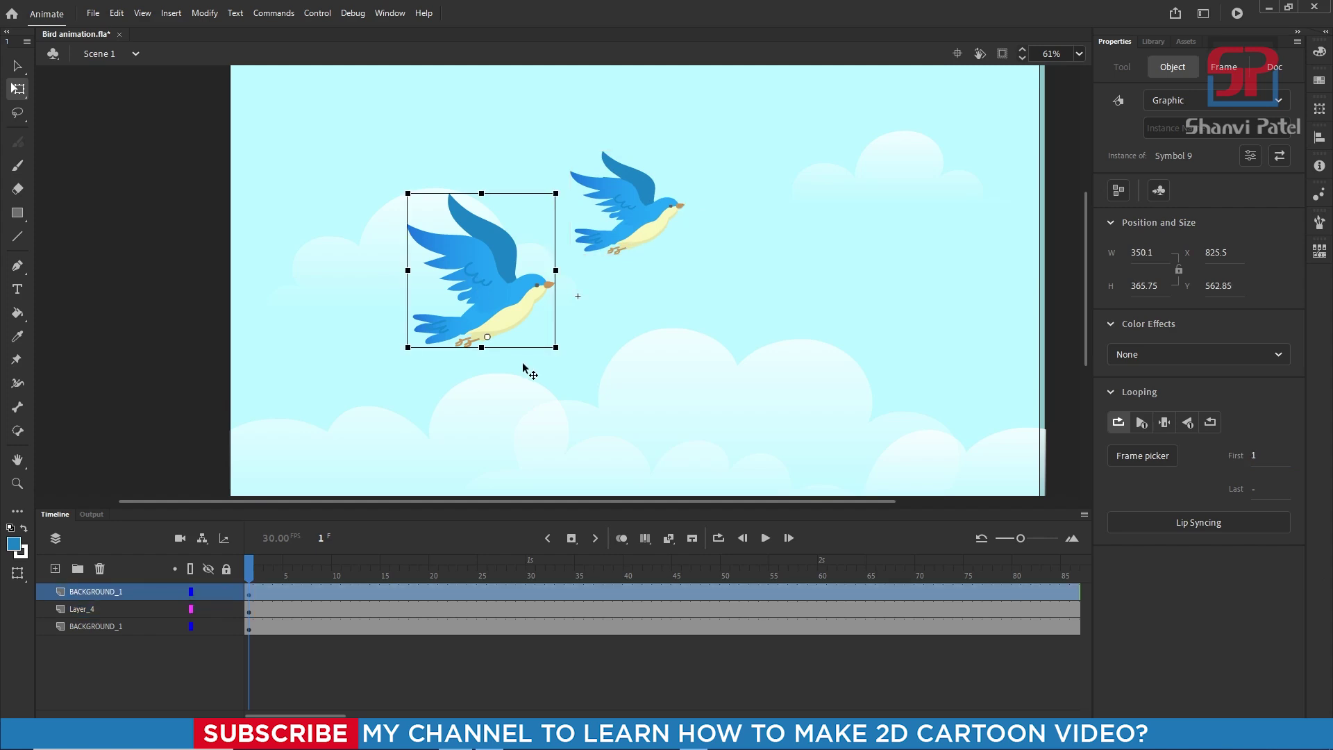
click(55, 568)
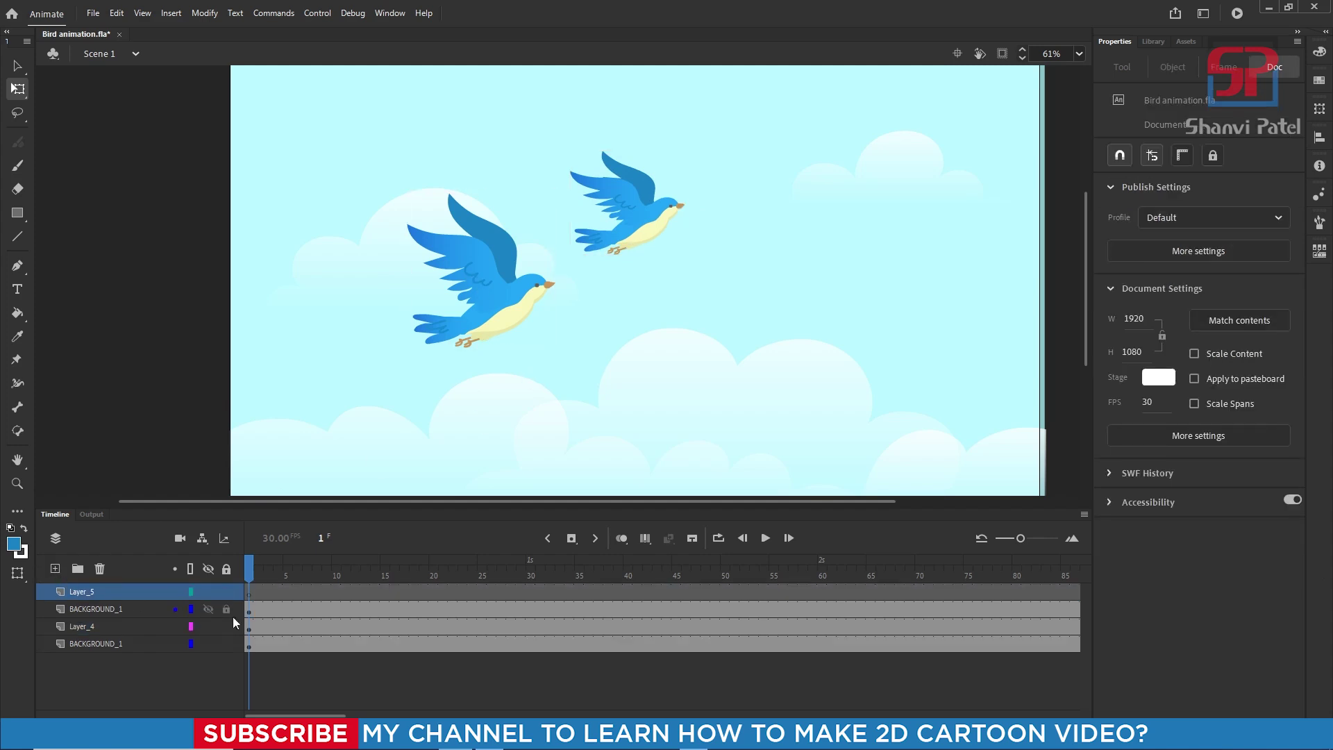
click(249, 592)
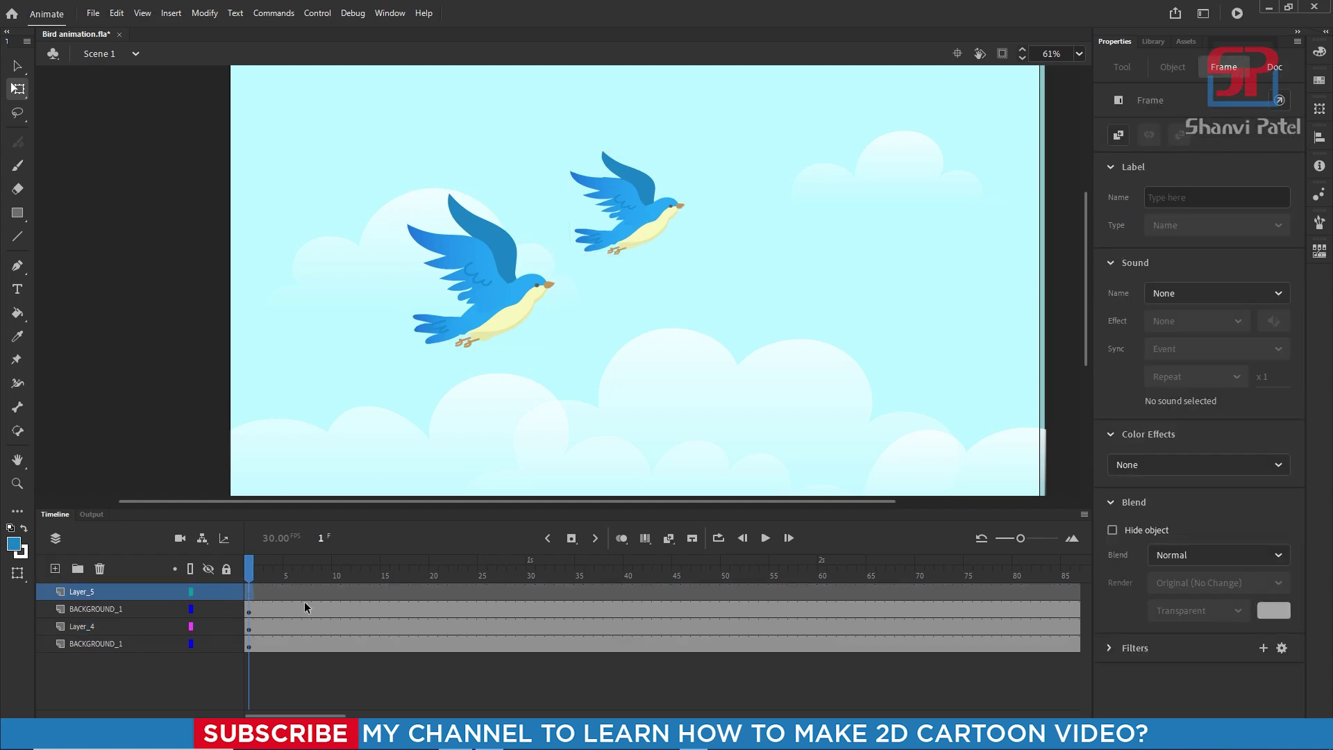
key(ctrl+v)
Step: Place the third bird ahead of the original at about X 1396, Y 572, and shift the small bird slightly up and back
drag(561, 299, 719, 322)
drag(634, 199, 608, 178)
drag(783, 364, 783, 326)
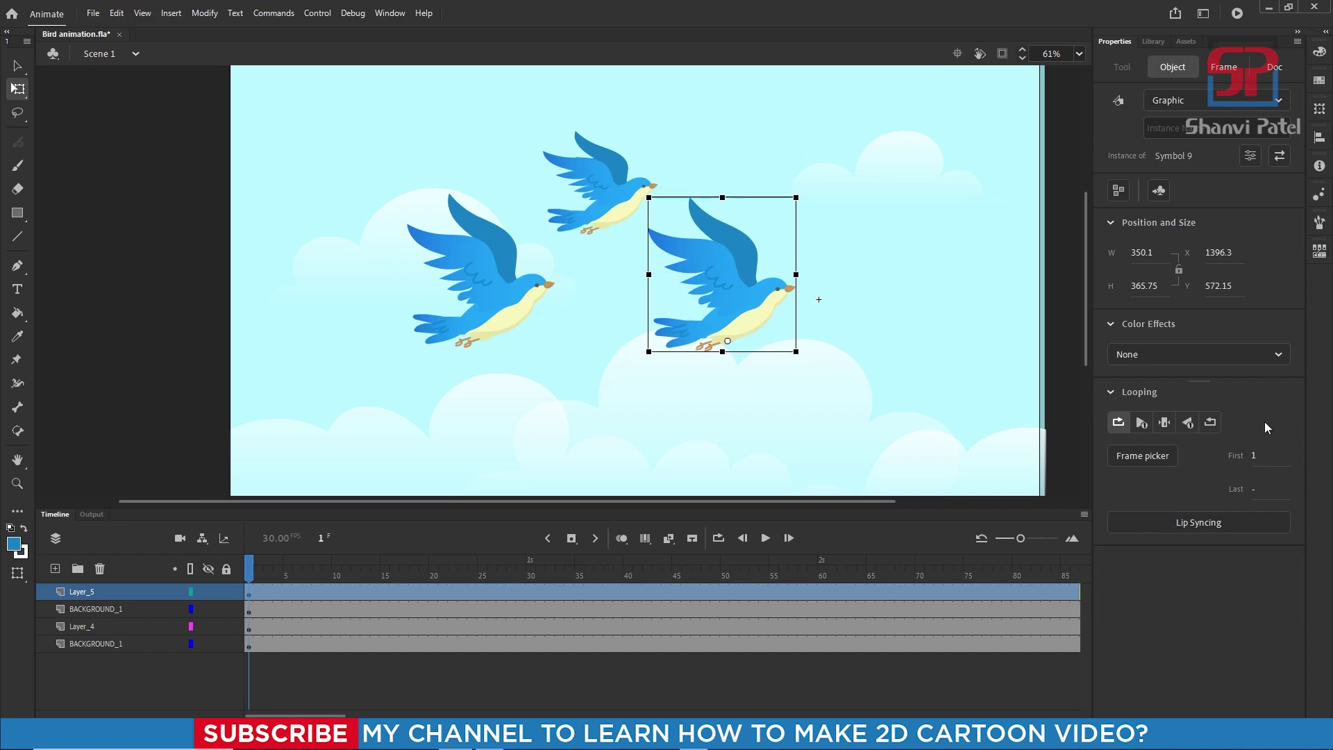
mouse_move(249, 564)
mouse_down()
mouse_move(759, 564)
mouse_move(248, 564)
mouse_up()
click(375, 290)
key(ctrl+minus)
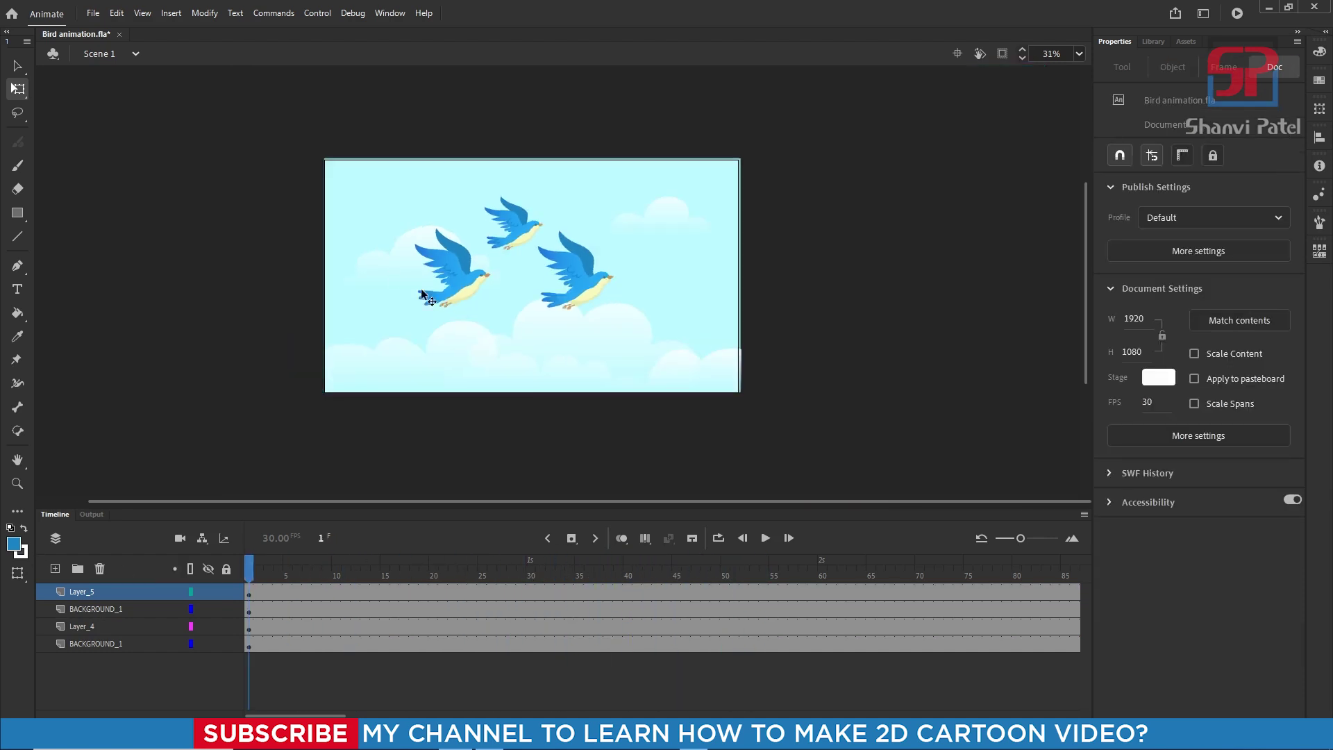
Step: Open the sky background symbol for editing, add a layer above Layer_1, and paste a copy of the background at frame 1
click(636, 280)
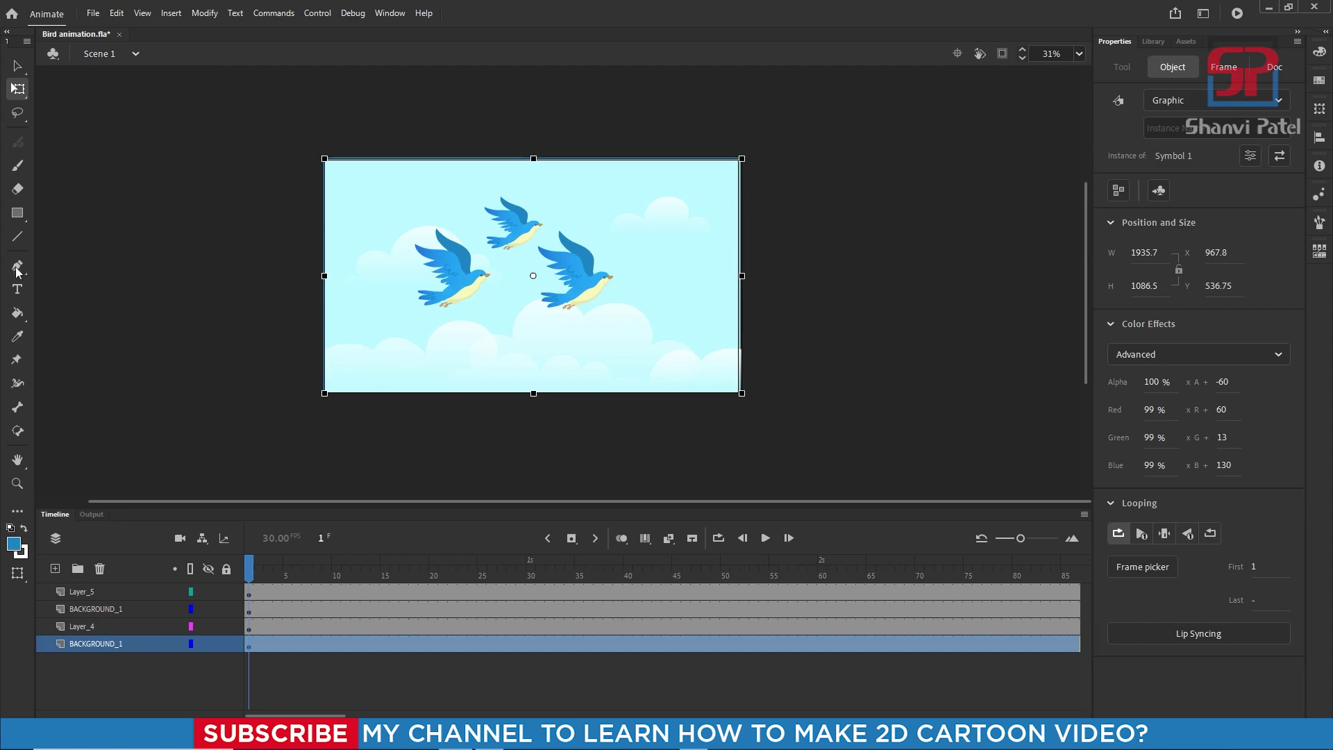
double_click(650, 340)
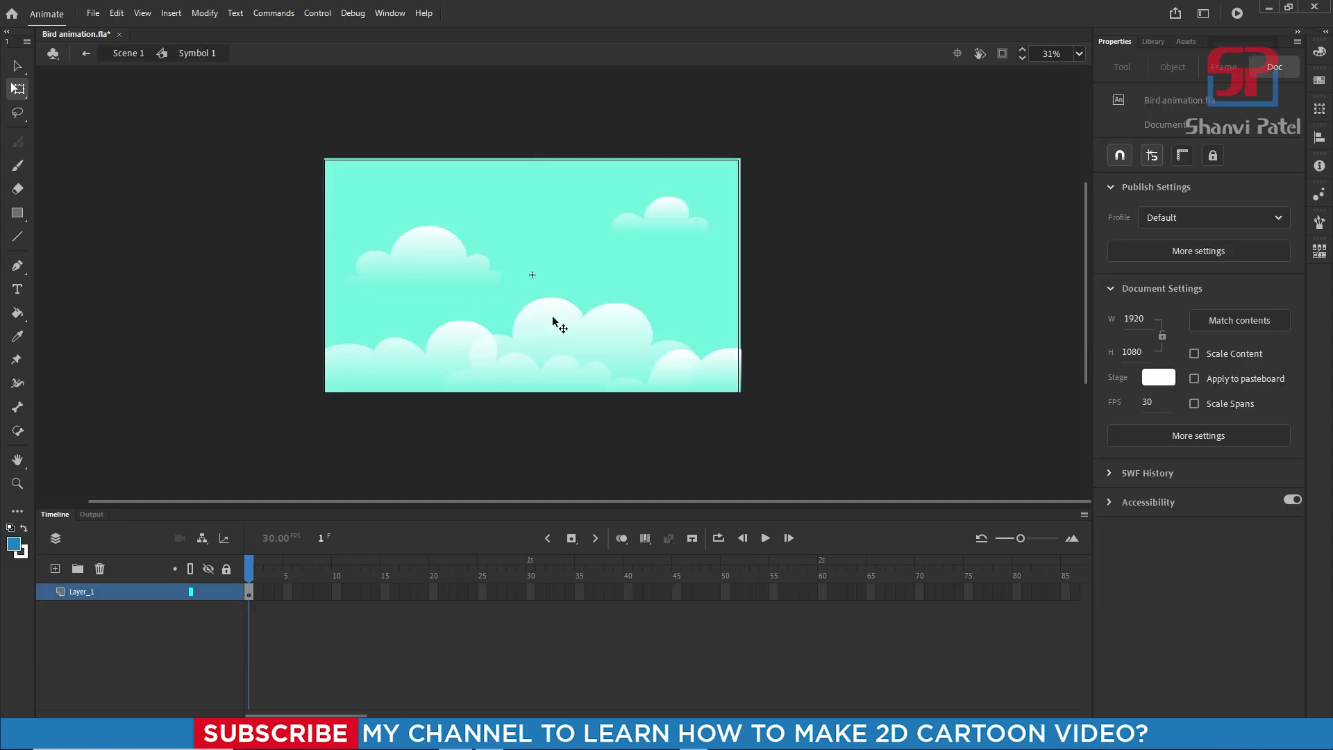
click(554, 321)
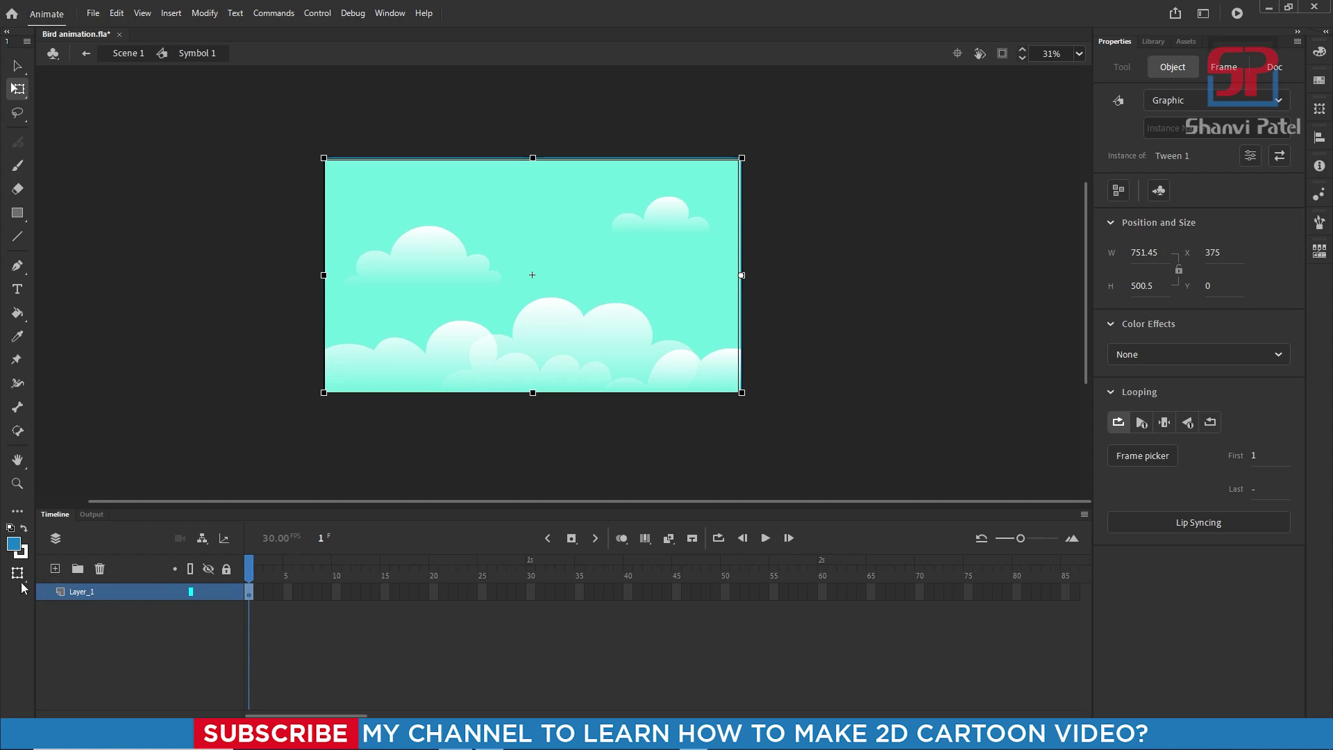
click(55, 568)
click(251, 592)
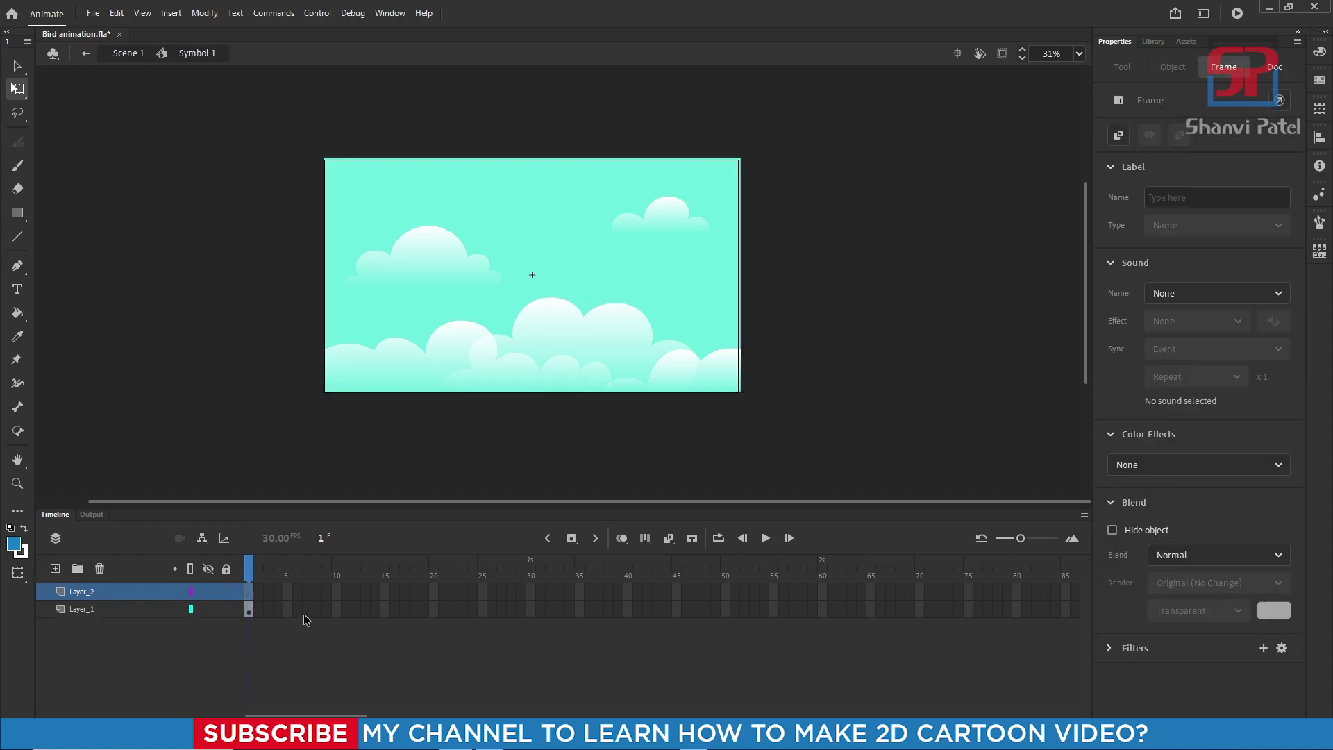
key(ctrl+v)
Step: Centre the background artwork horizontally and vertically on the stage so the pasted copy covers the original
drag(441, 299, 435, 288)
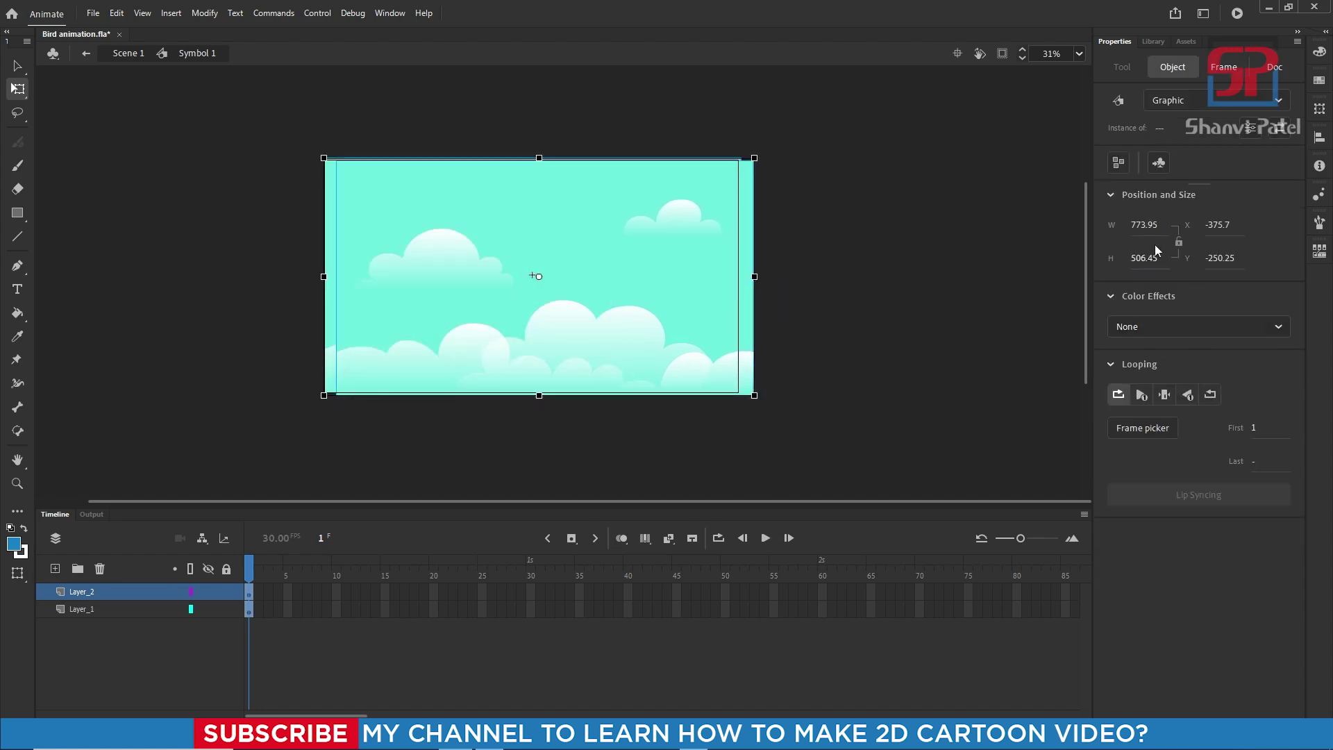
click(1321, 138)
click(1198, 161)
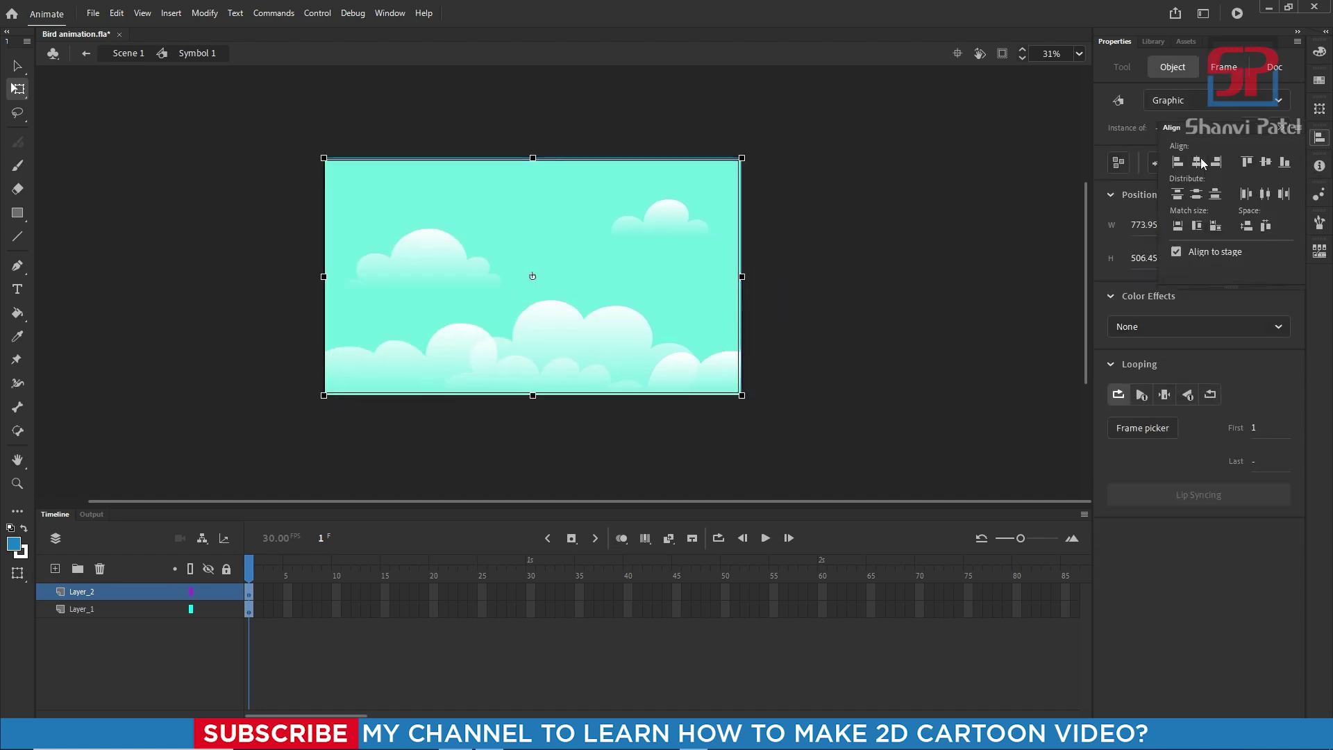
click(1266, 162)
click(859, 274)
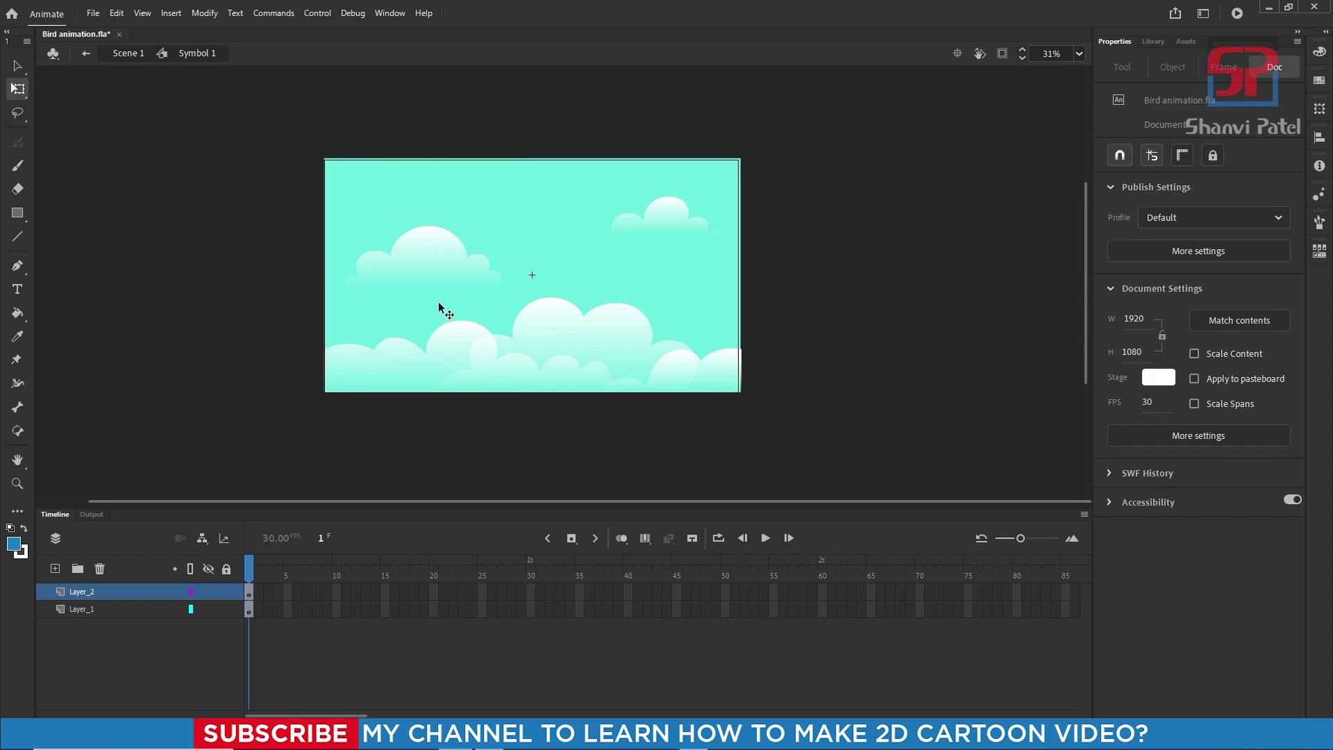
Step: Place the Layer_2 background copy directly to the right of the original and nudge it to close the gap at the seam
click(372, 298)
drag(371, 298, 789, 327)
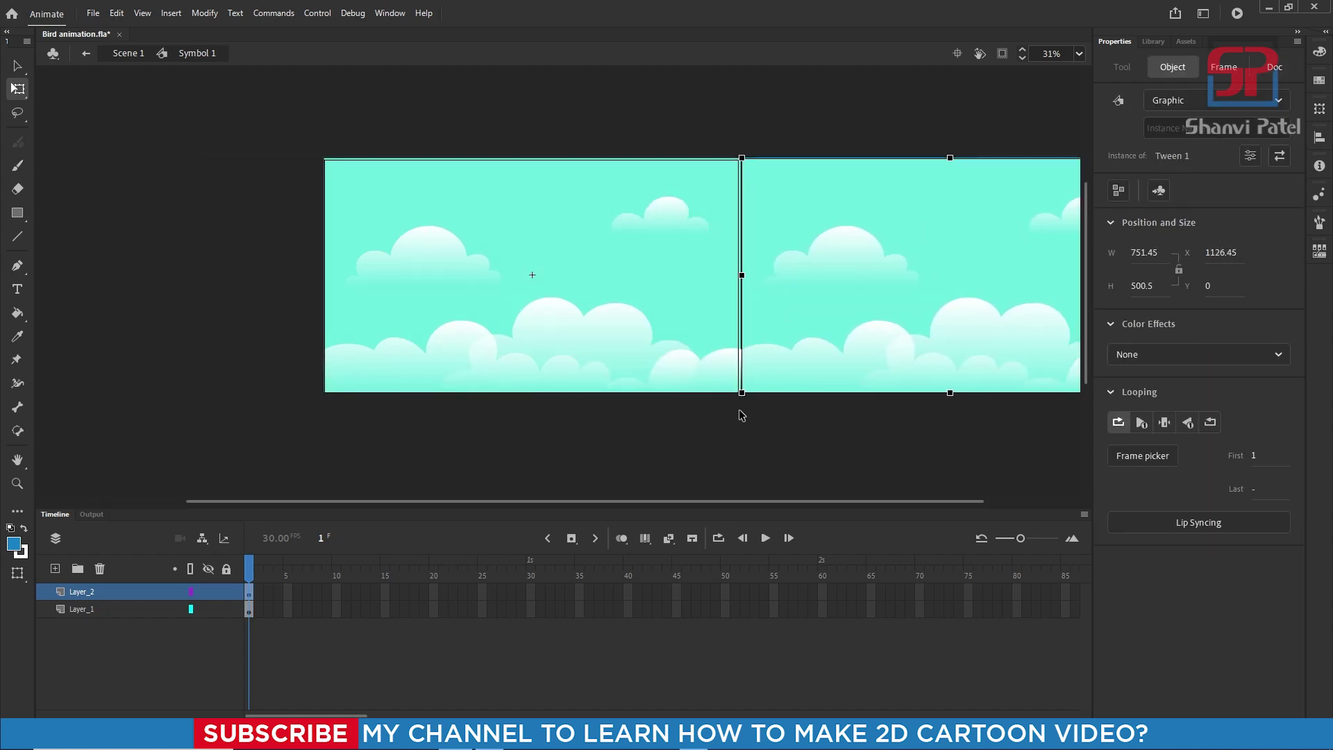
scroll(790, 328, up, 6)
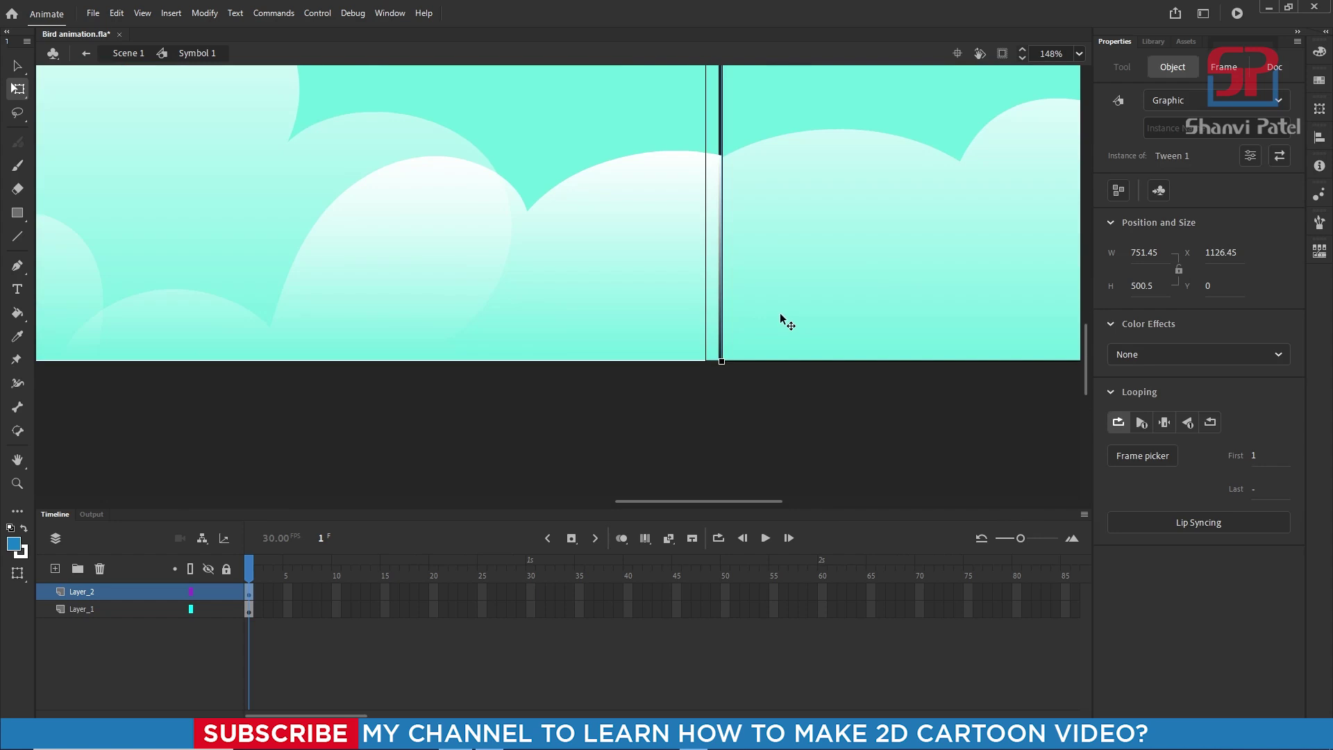
drag(781, 317, 777, 313)
click(748, 417)
scroll(509, 253, down, 6)
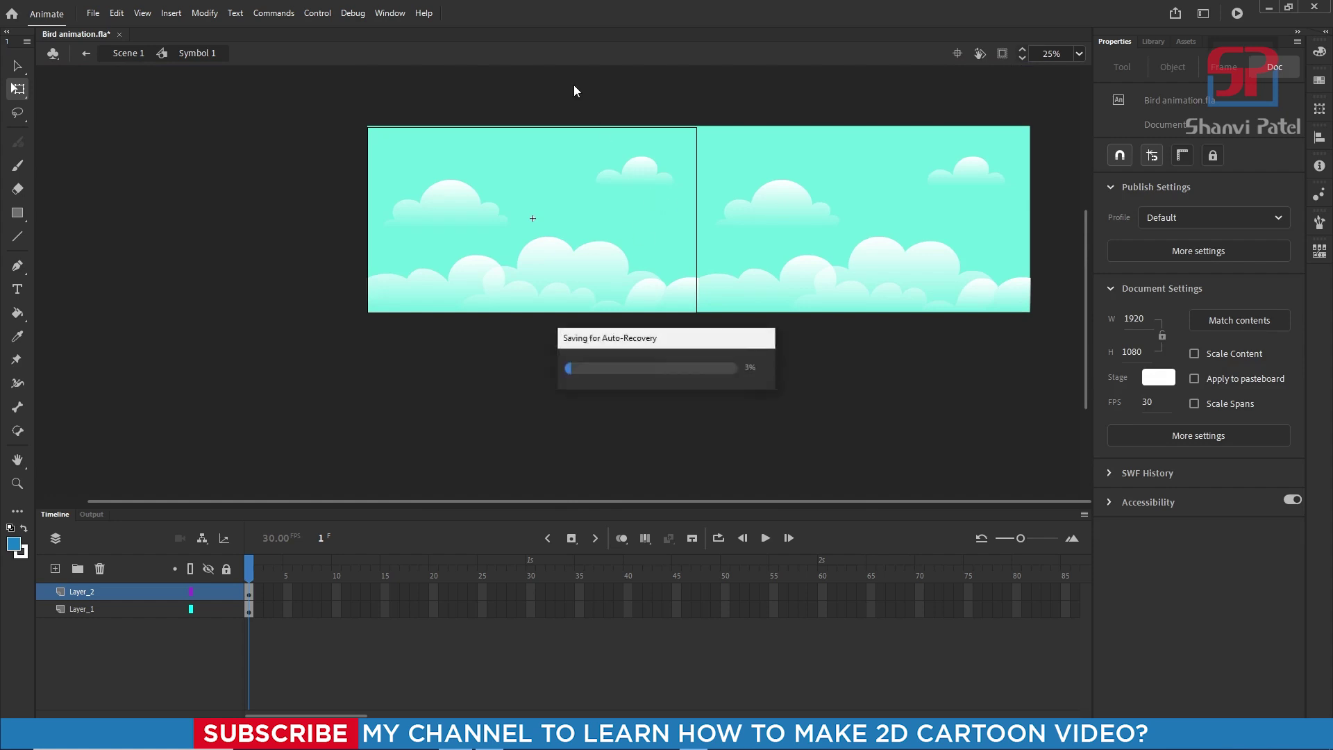
Step: Combine both background pieces into one graphic symbol and delete the leftover Layer_1
drag(556, 97, 905, 411)
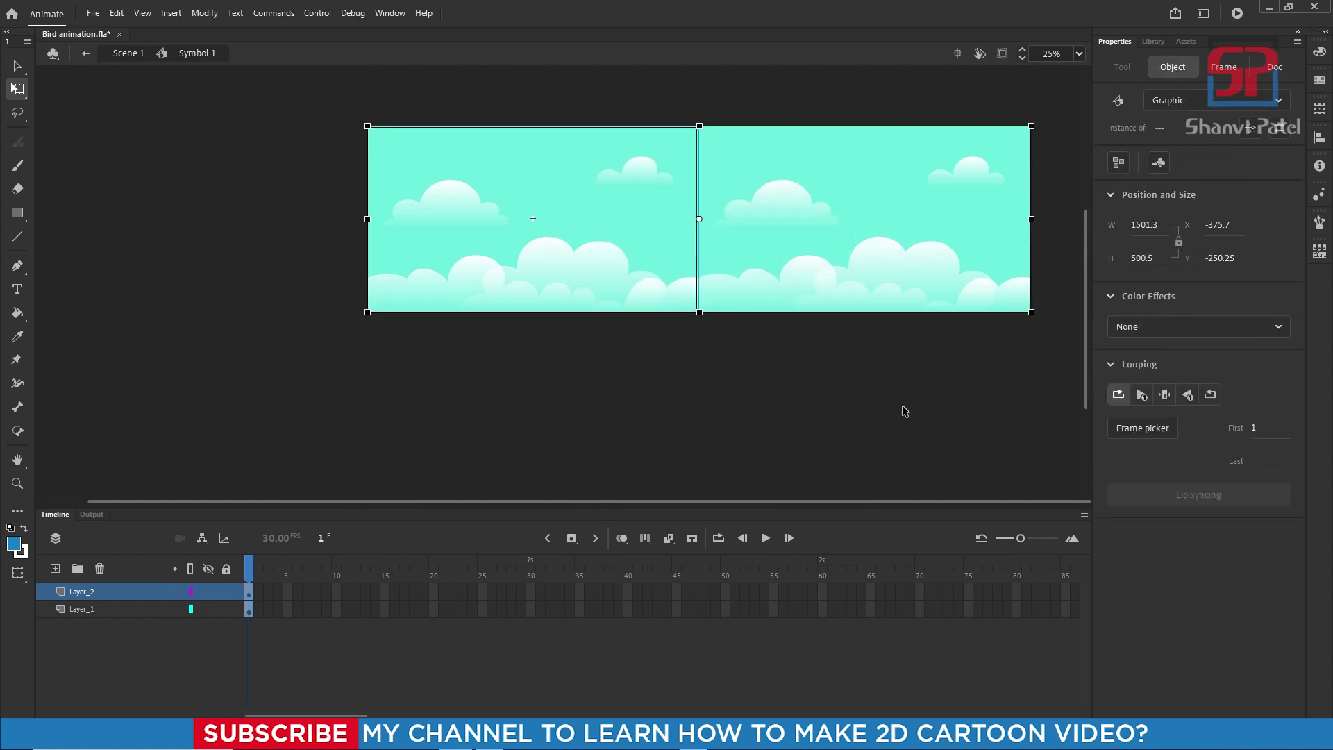
key(F8)
click(948, 148)
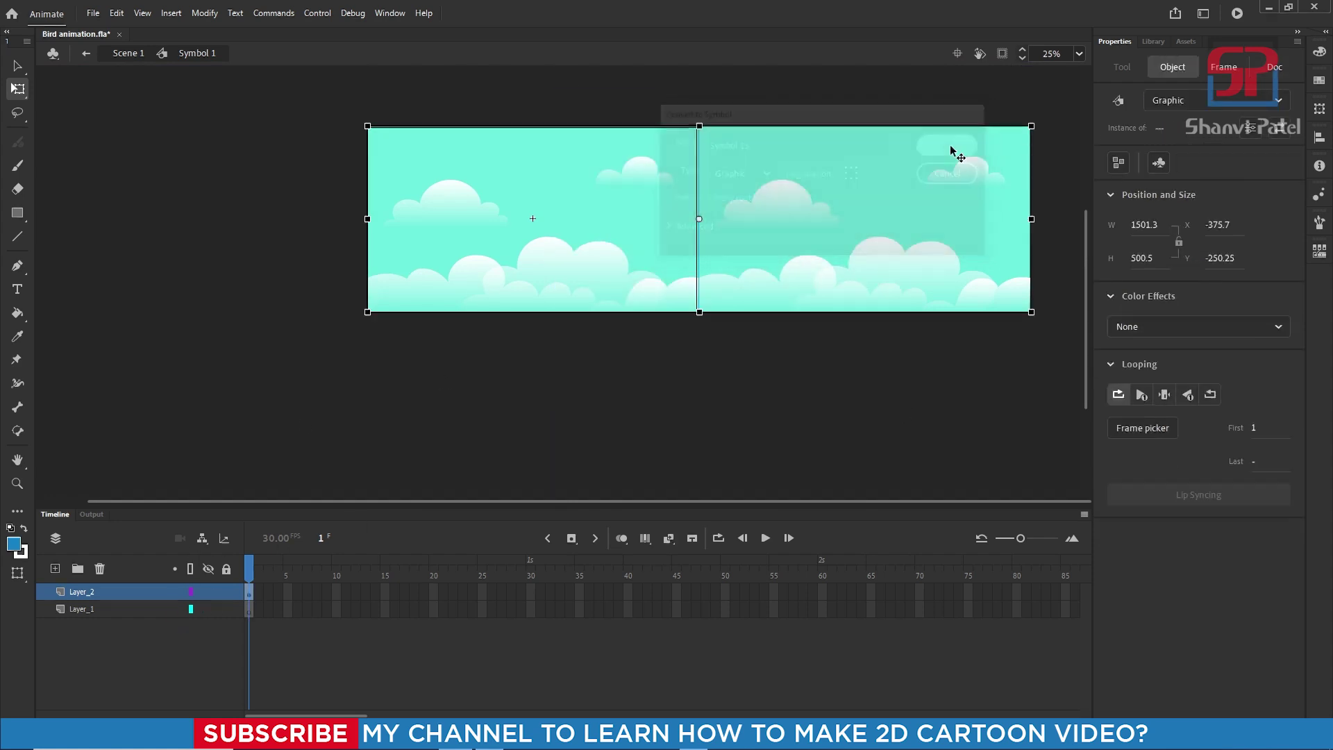
click(209, 609)
click(100, 568)
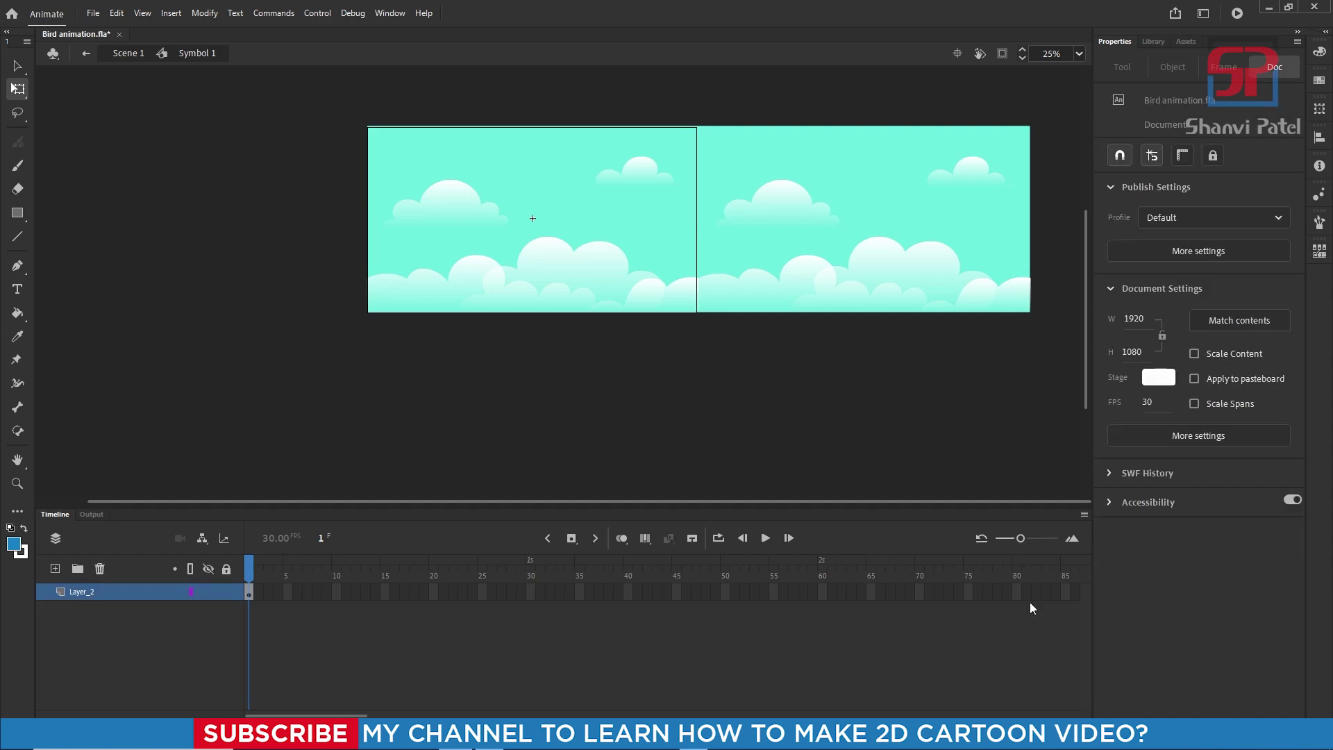
Step: Extend the wide background to frame 125 with a keyframe there and apply a classic tween across the span
drag(343, 715, 442, 712)
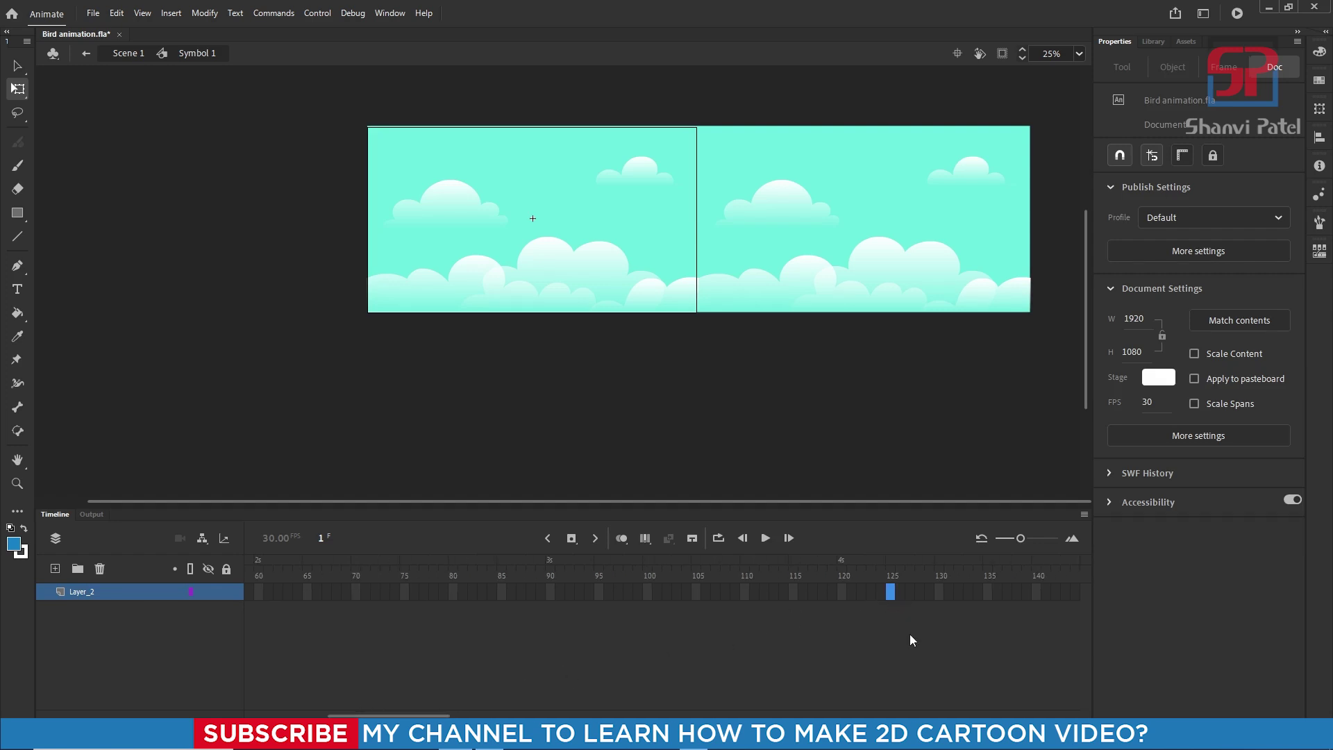
key(F5)
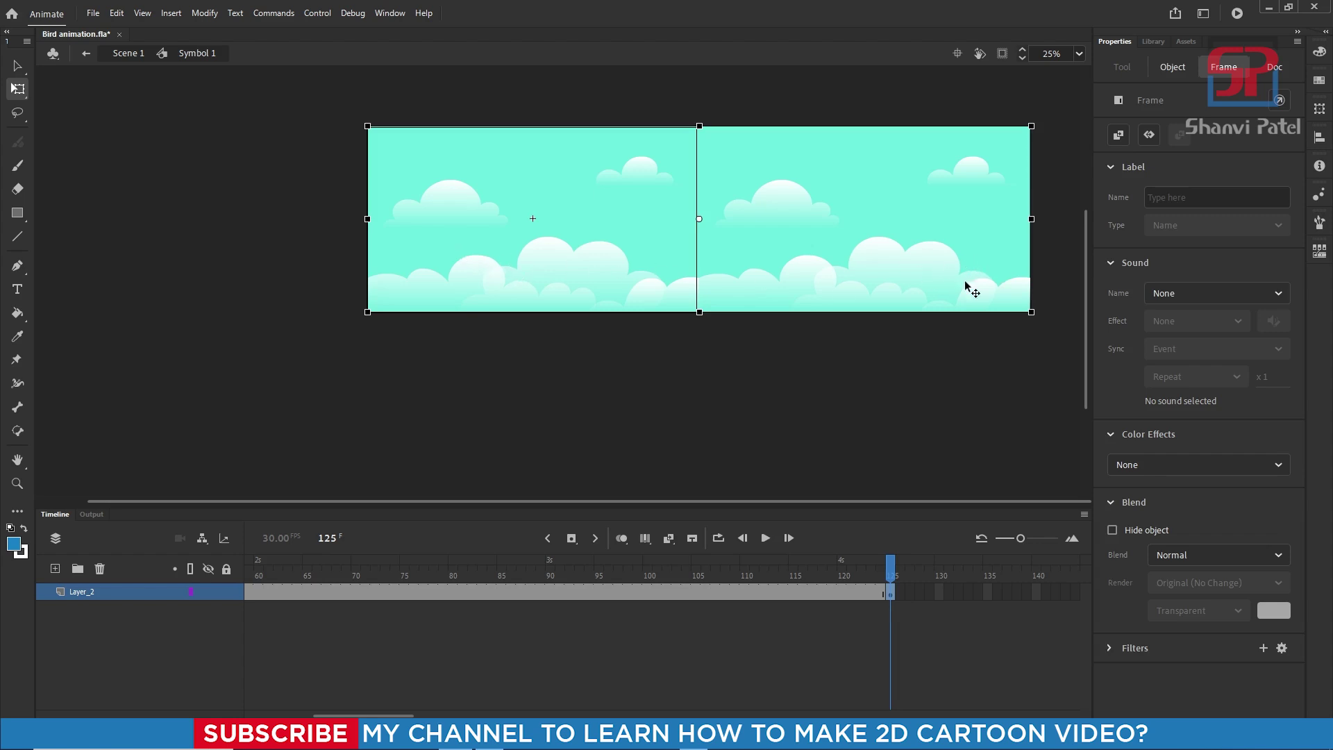
click(834, 593)
right_click(834, 594)
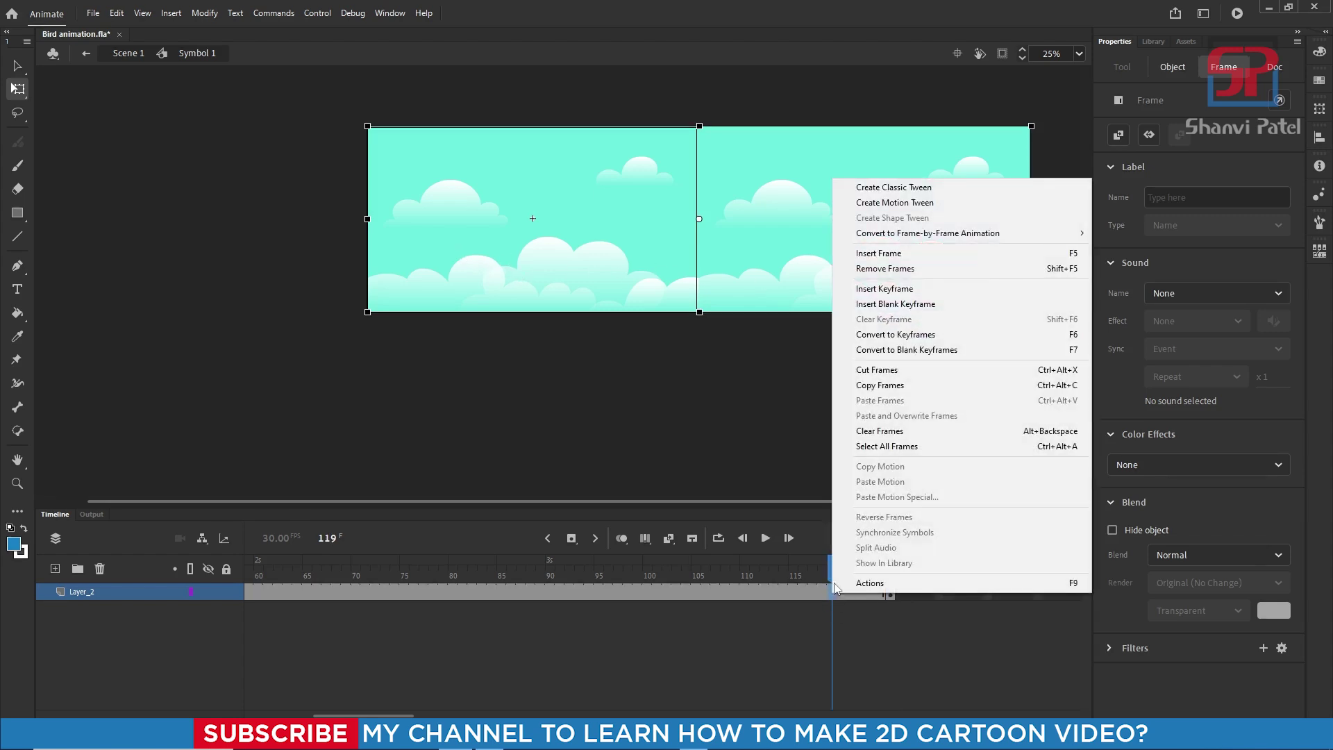
click(904, 189)
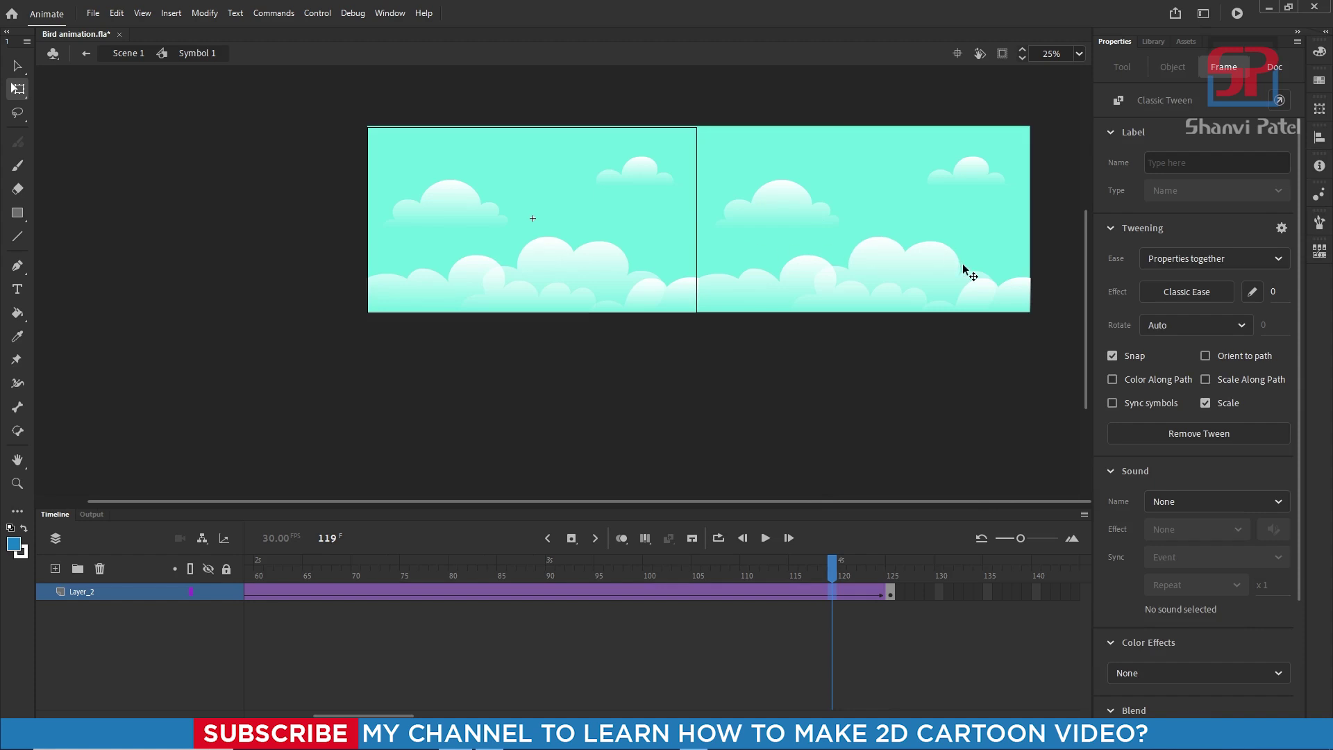
Step: At the frame 125 keyframe, slide the wide background left to about X -372.75 and return to frame 1
drag(1015, 268, 693, 286)
key(ctrl+z)
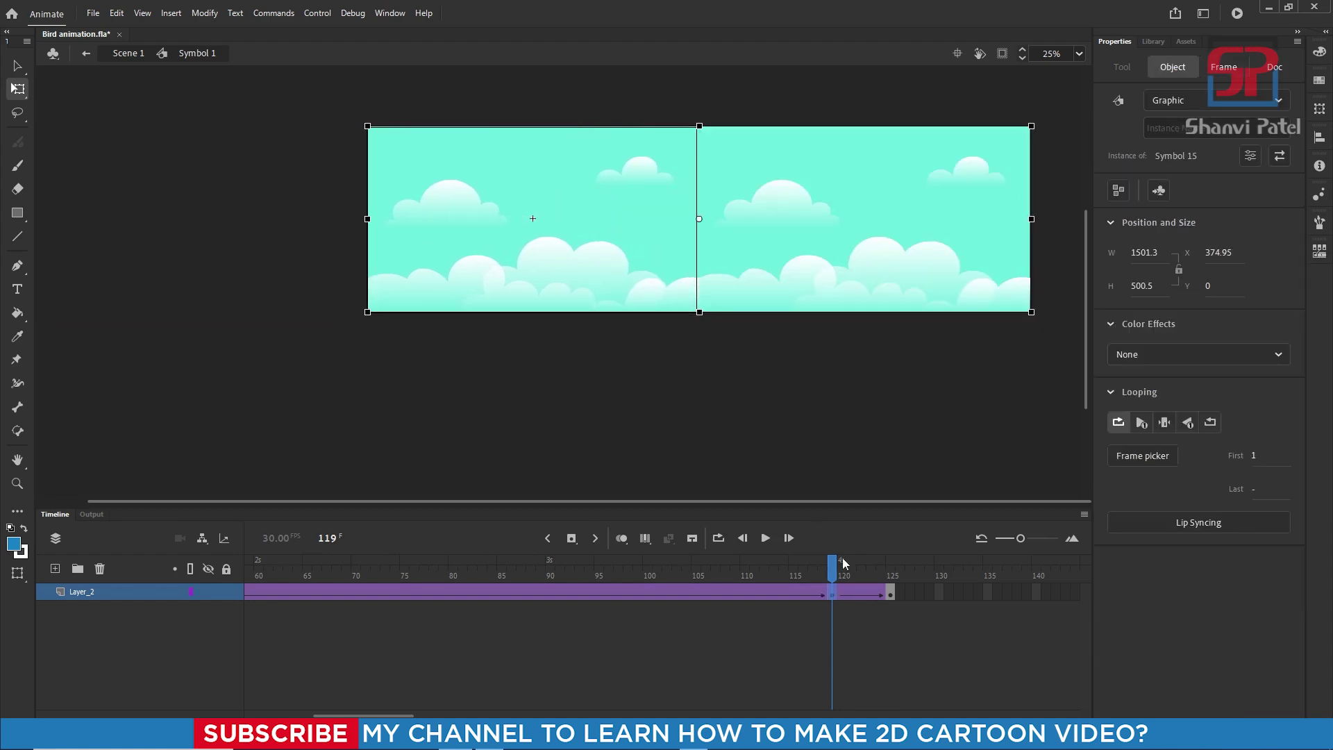
click(878, 575)
drag(842, 574, 890, 574)
drag(1003, 289, 682, 299)
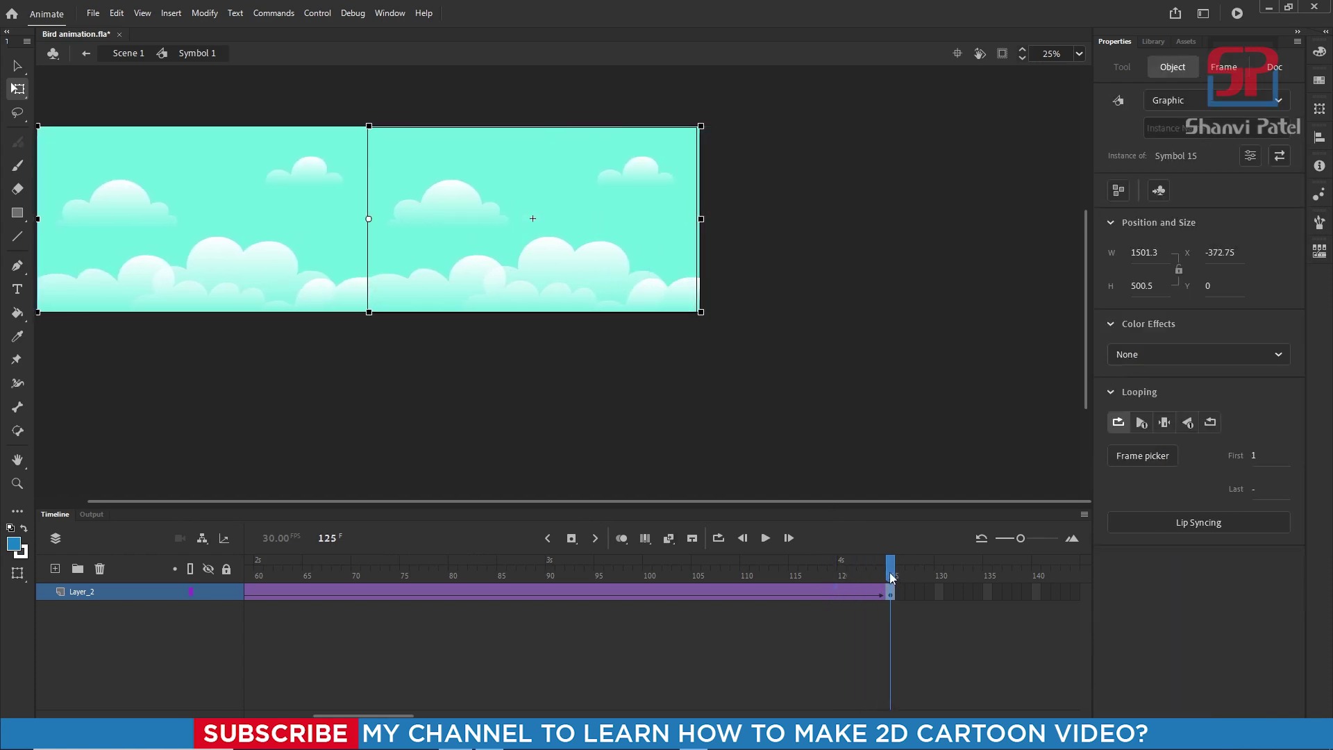
drag(891, 575, 52, 589)
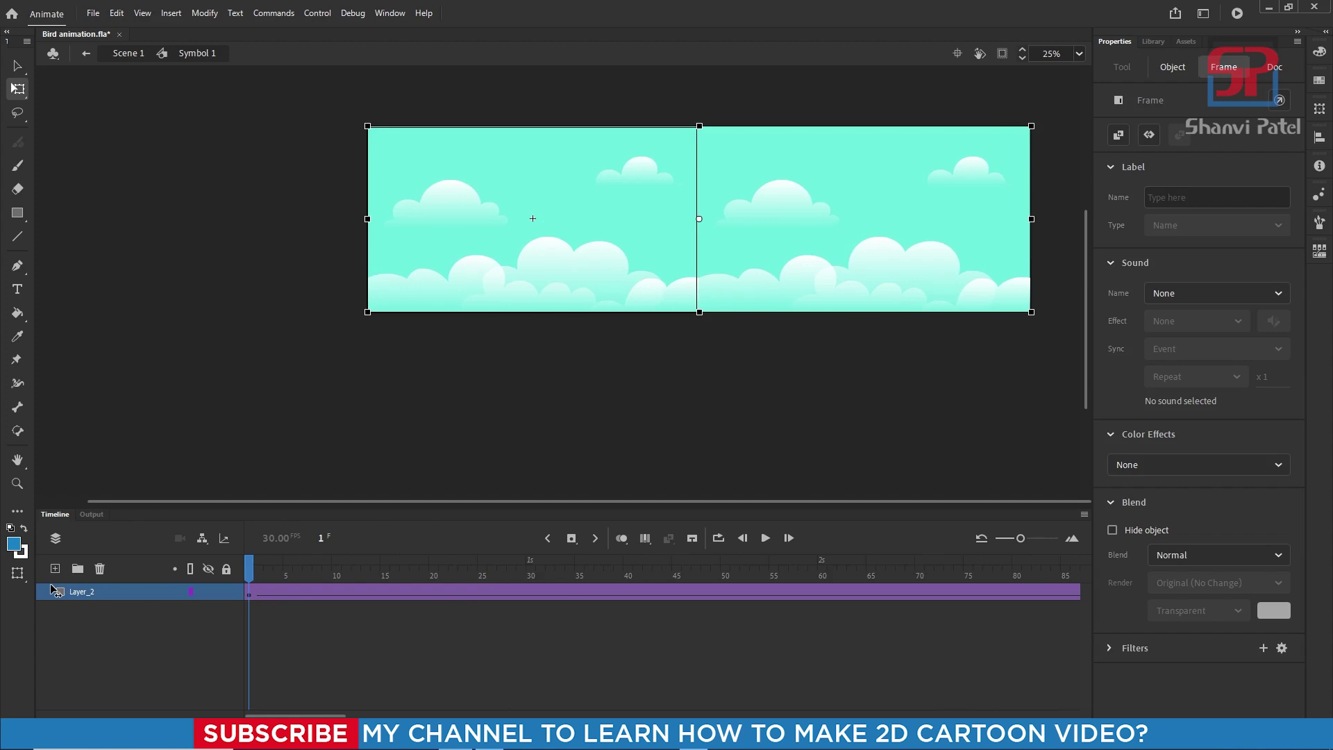
Step: Return to the main scene, clip the content outside the stage, and test the movie
double_click(277, 322)
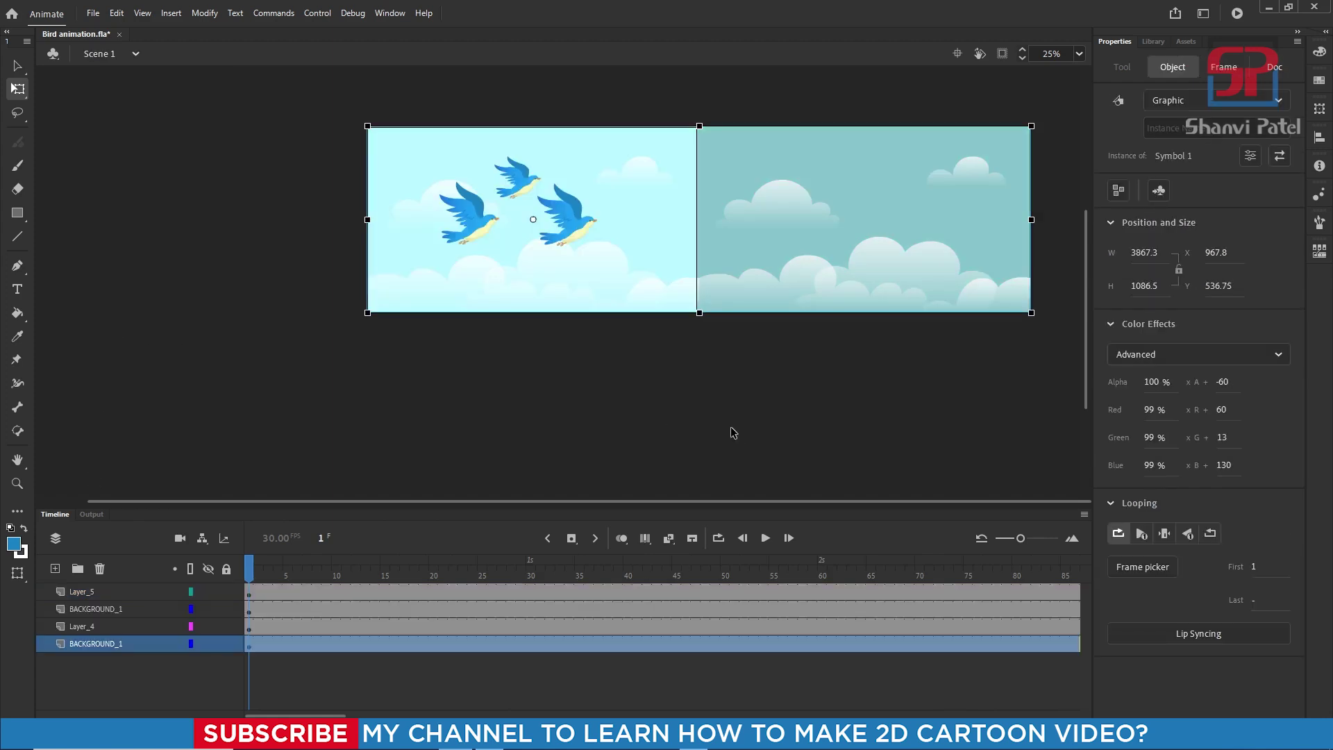
scroll(815, 306, up, 2)
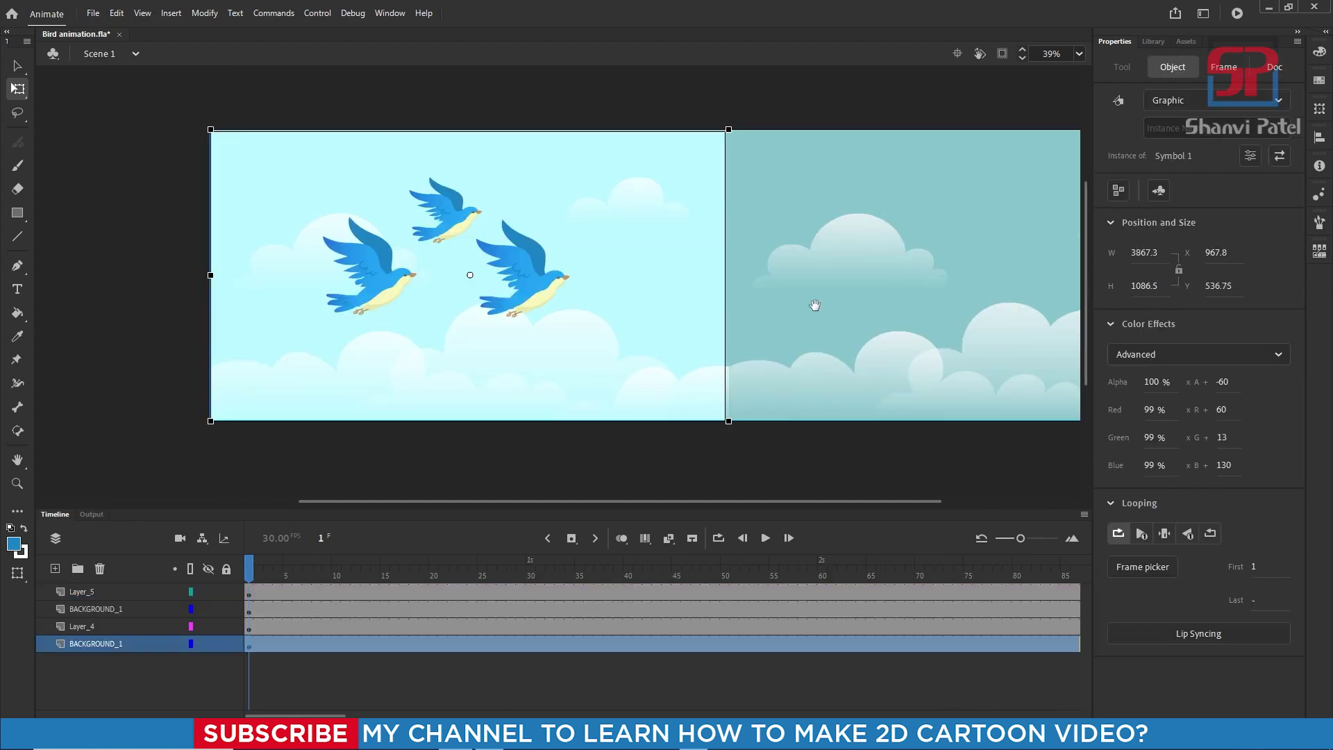
click(1004, 55)
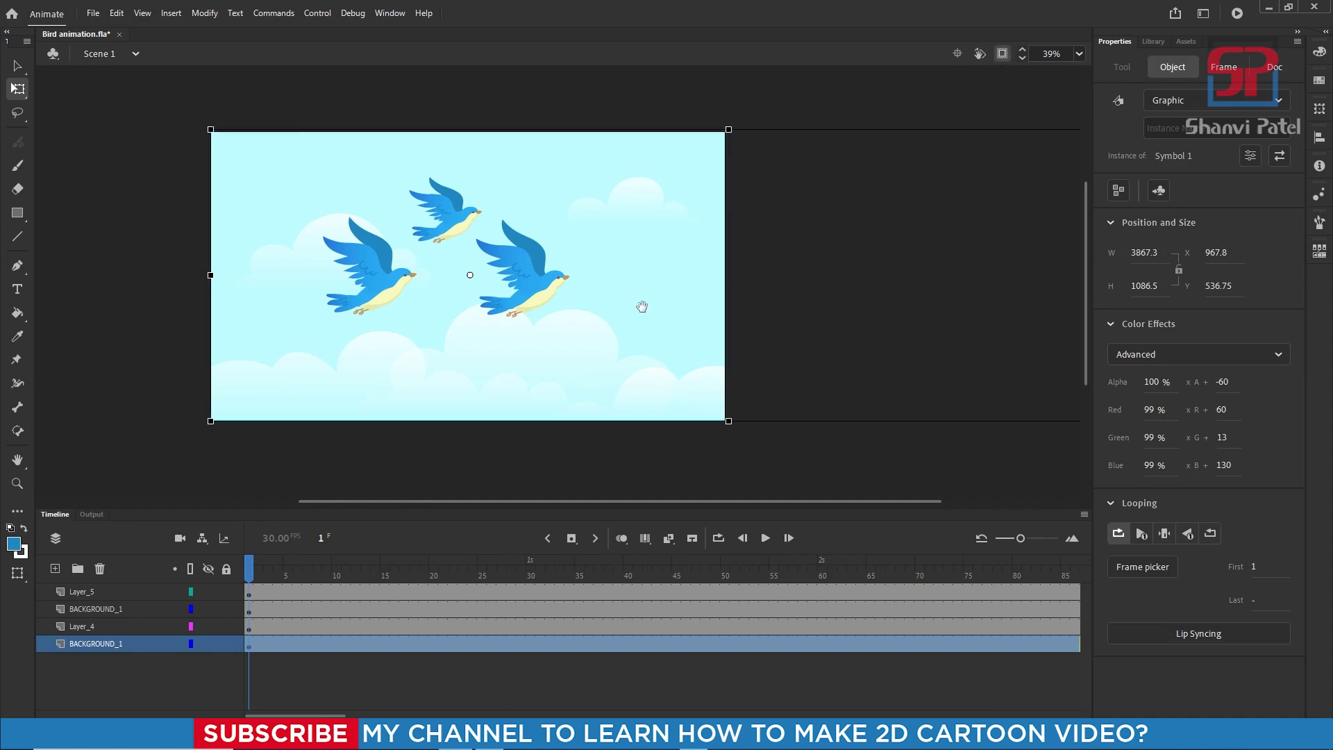
drag(640, 303, 773, 321)
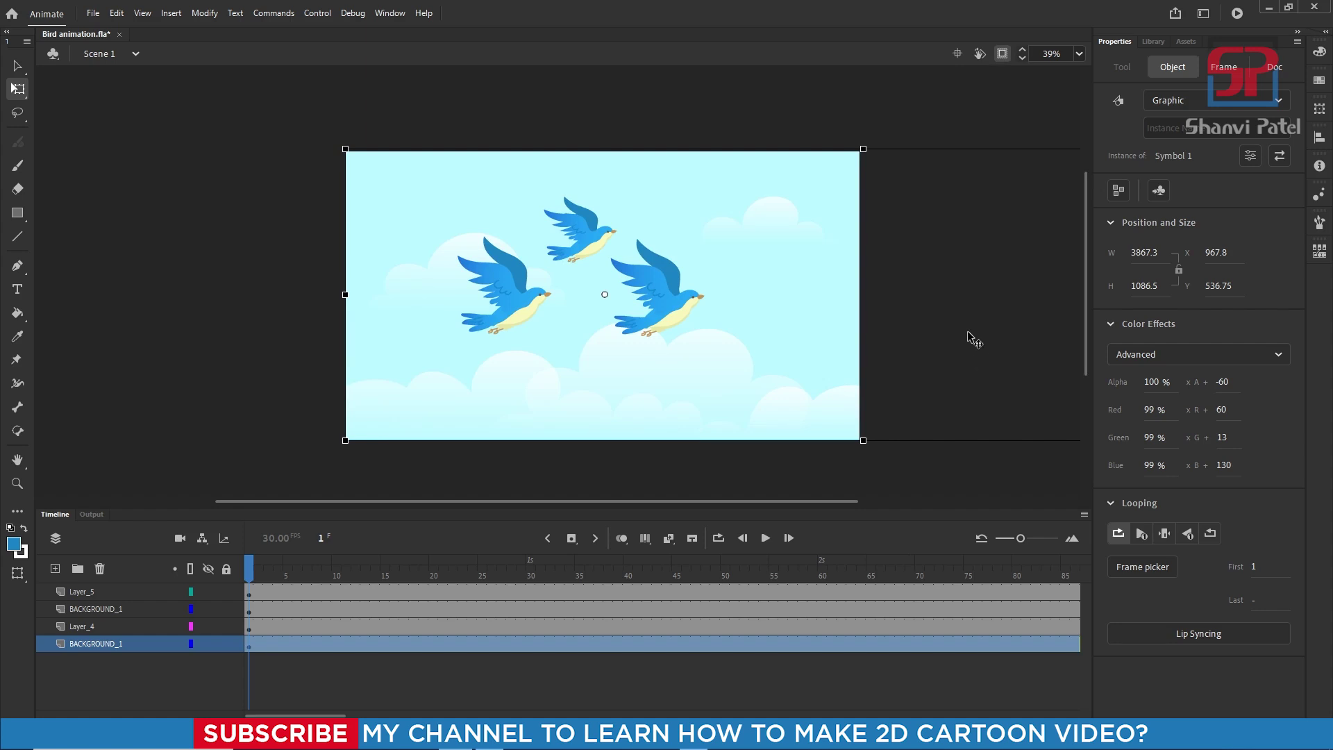
key(ctrl+Return)
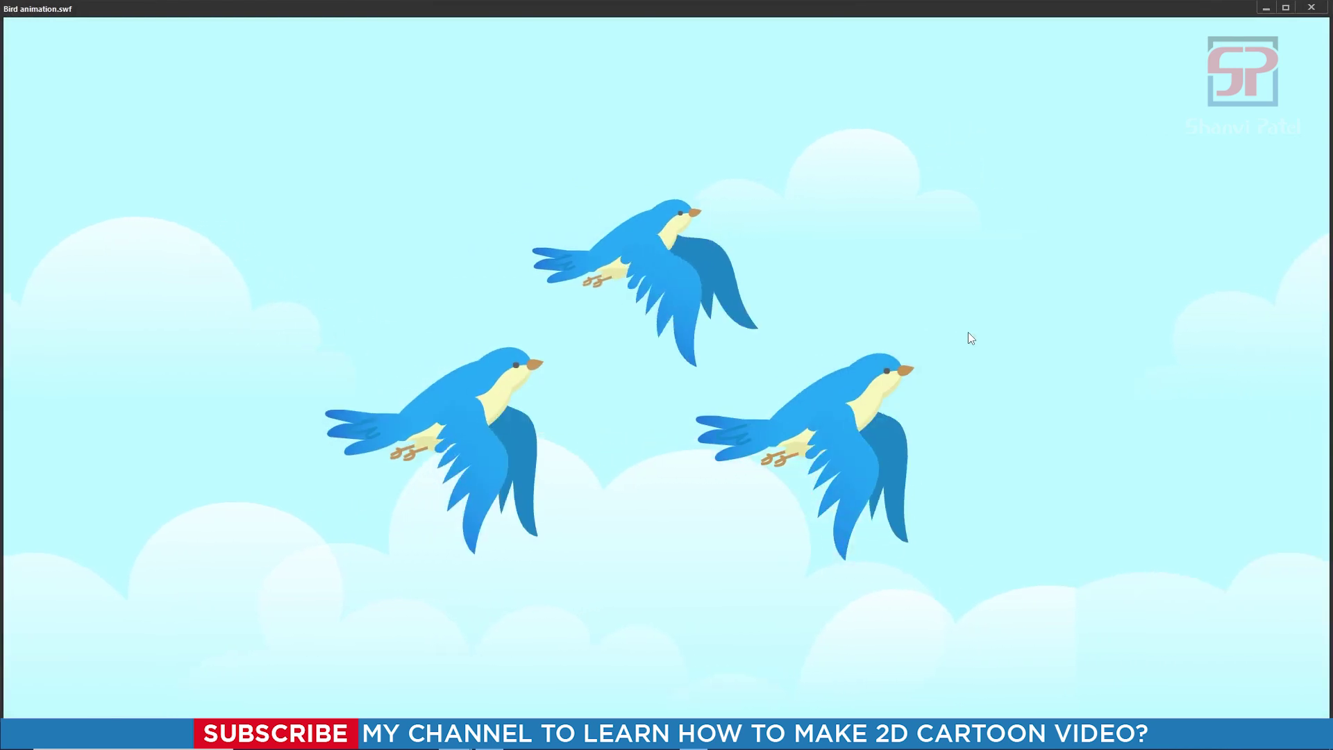